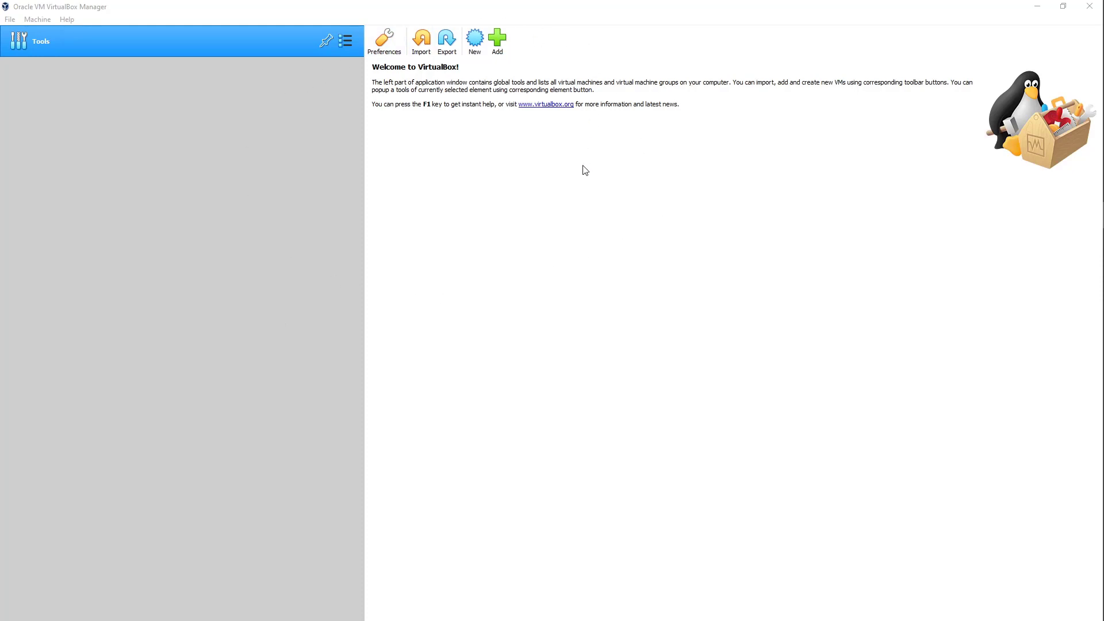
Open the VirtualBox preferences and examine the default machine folder setting.
click(386, 48)
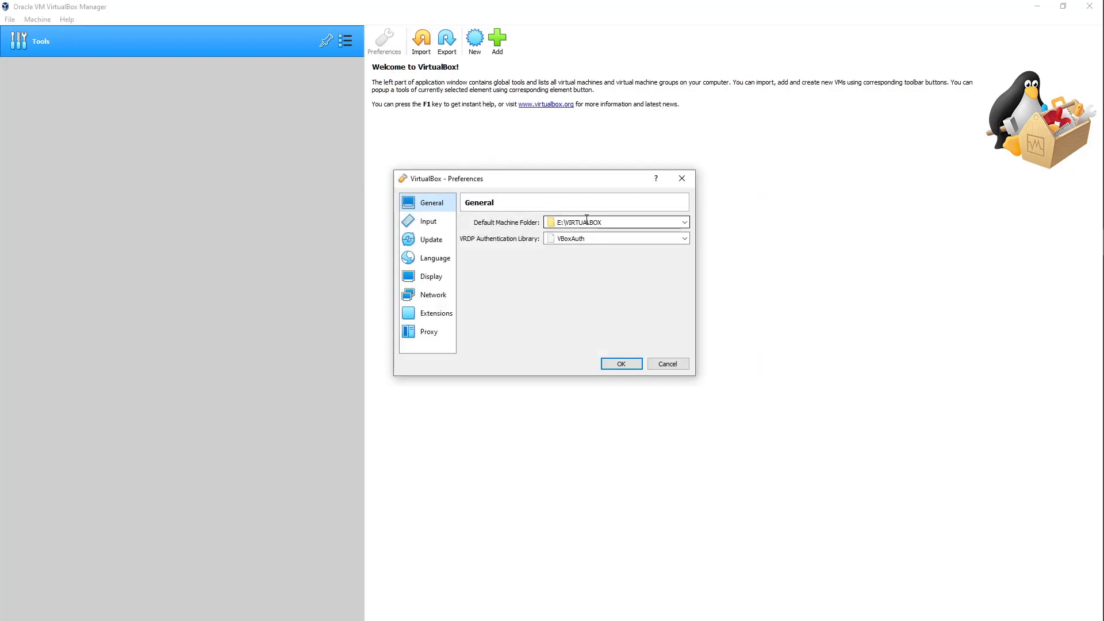
drag(593, 222, 540, 228)
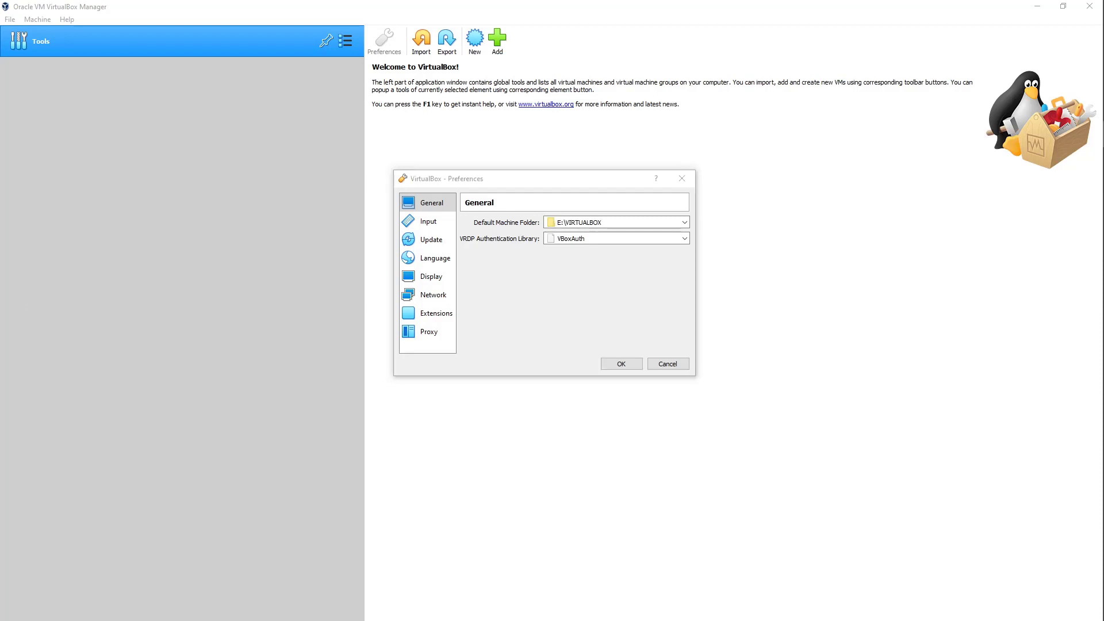
Switch to File Explorer and examine the VIRTUALBOX and VMware folders on the VMs (E:) drive.
drag(0, 84, 733, 88)
click(636, 269)
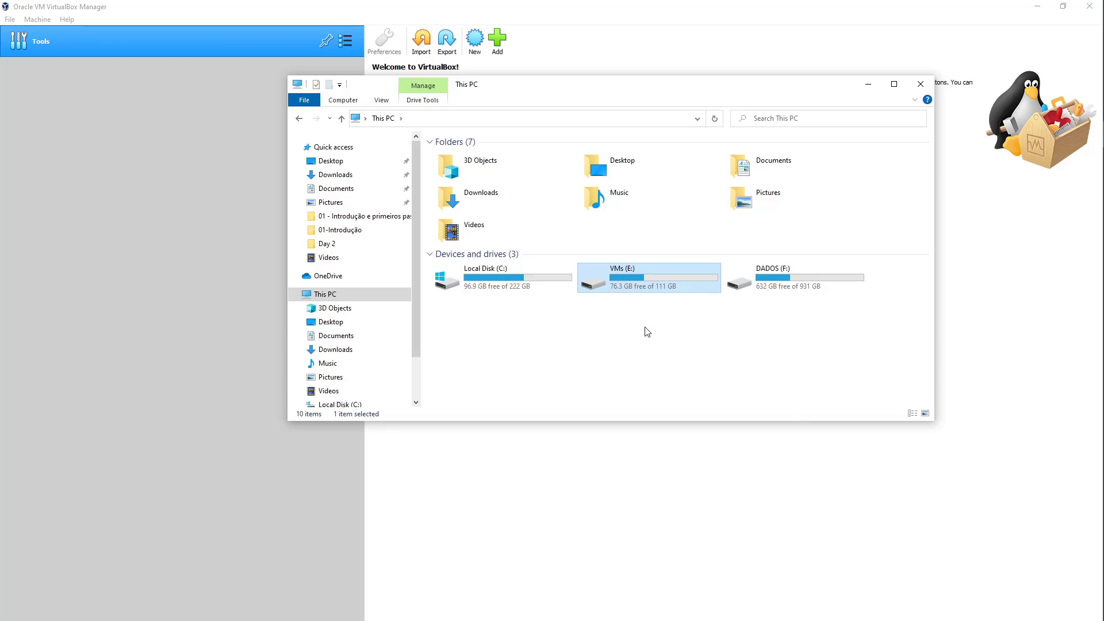
double_click(650, 284)
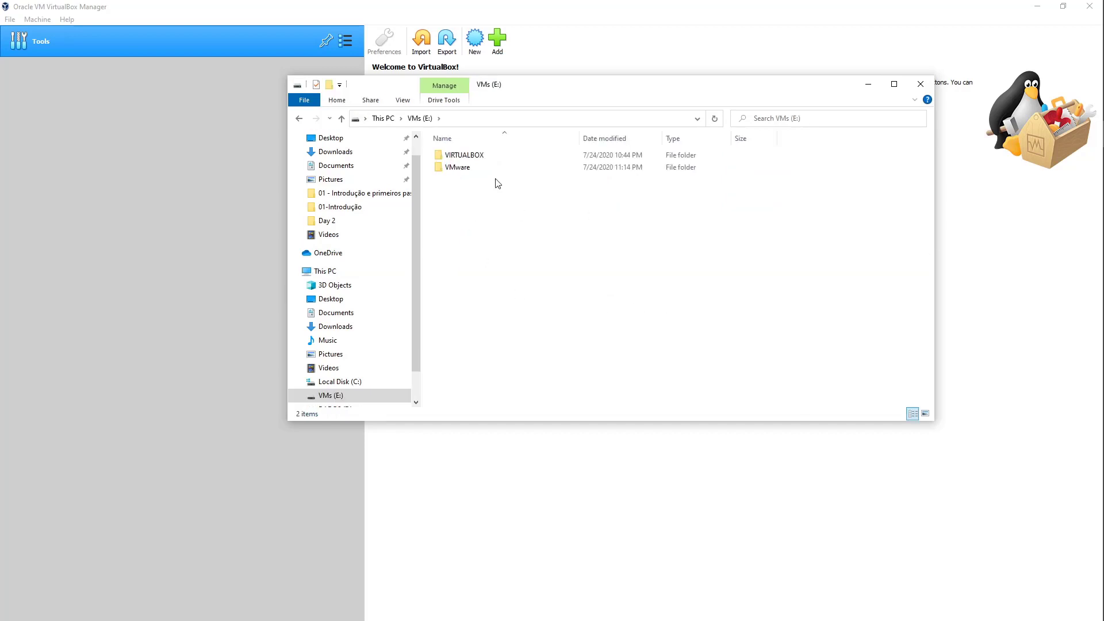
click(490, 156)
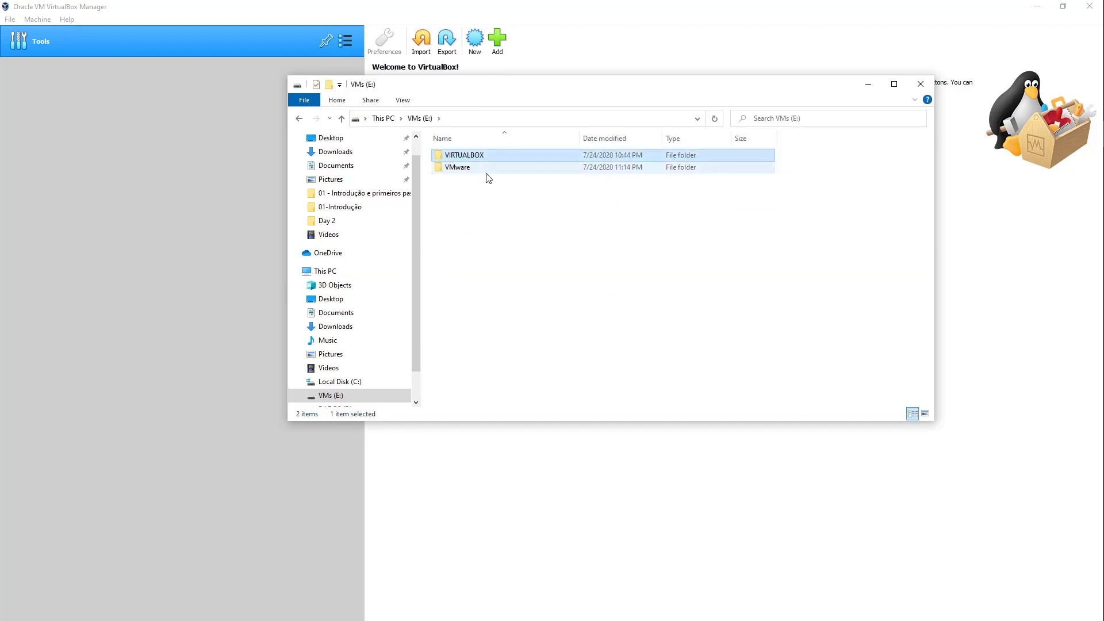
click(454, 168)
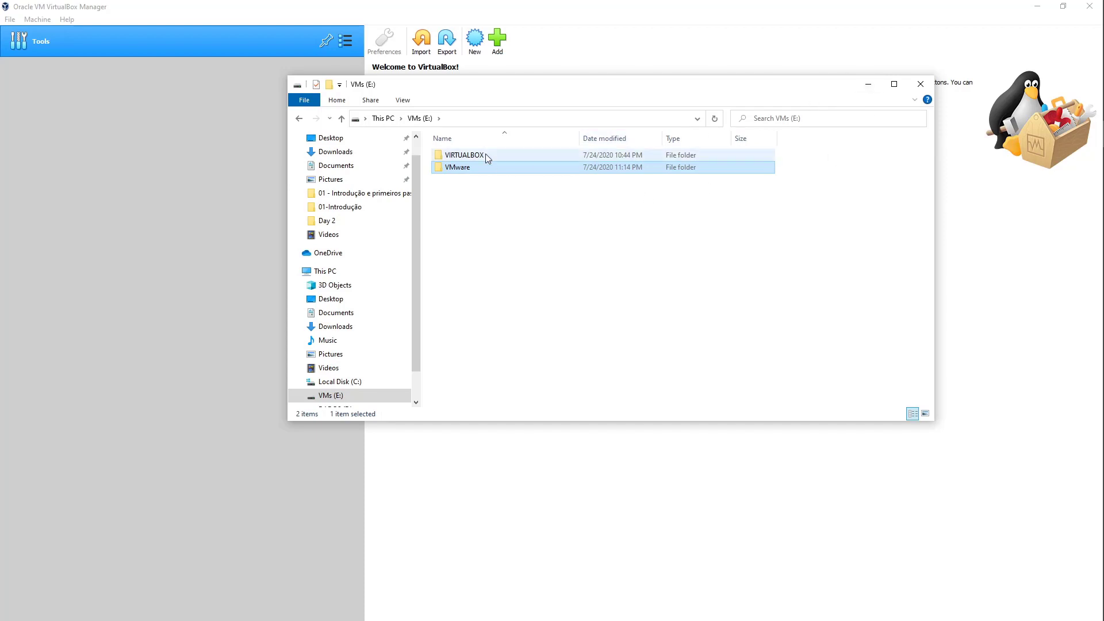
click(868, 84)
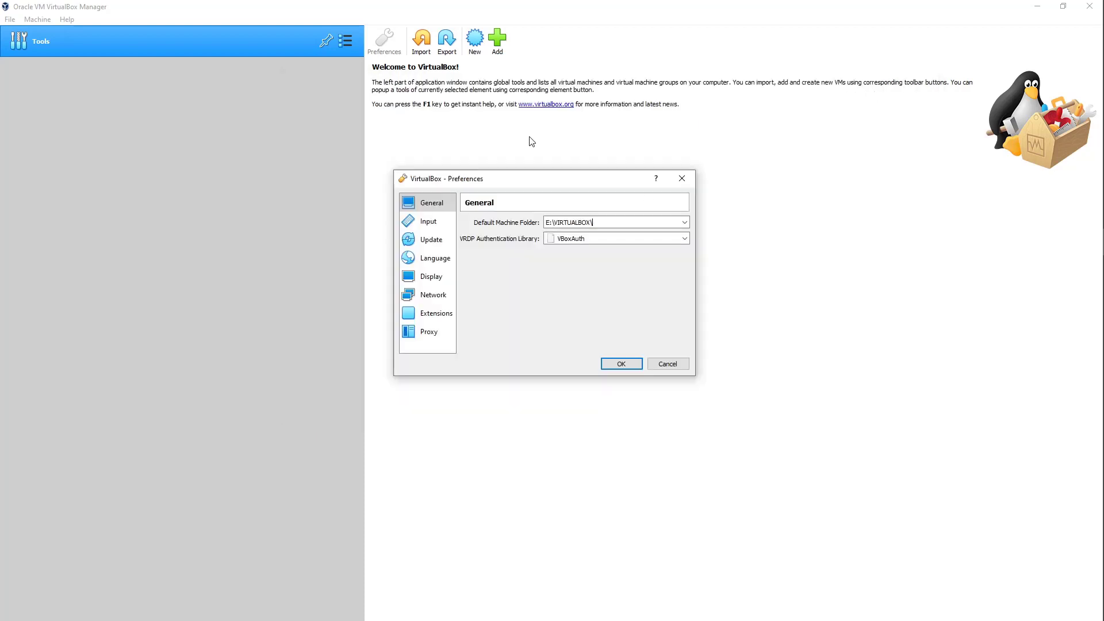
drag(610, 222, 545, 223)
click(684, 223)
click(611, 242)
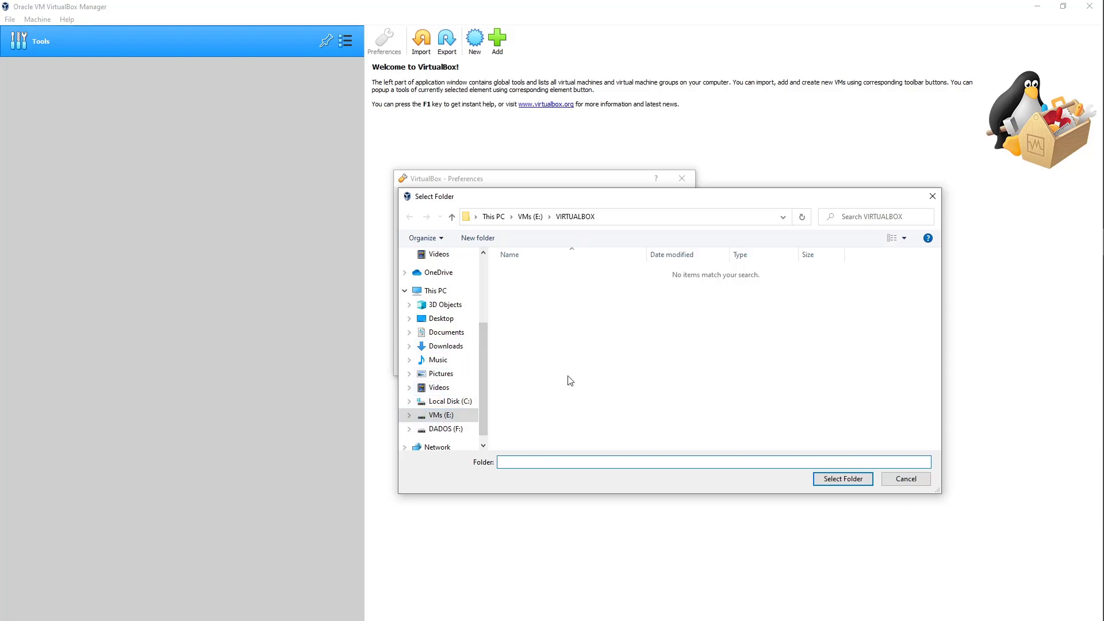
click(441, 417)
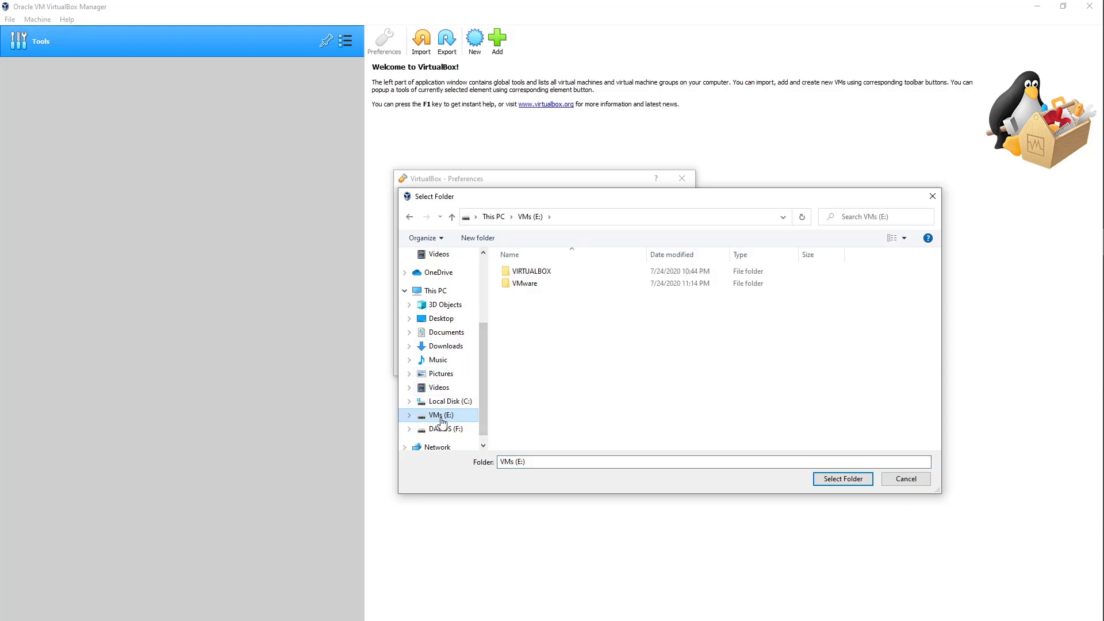
right_click(551, 365)
click(516, 375)
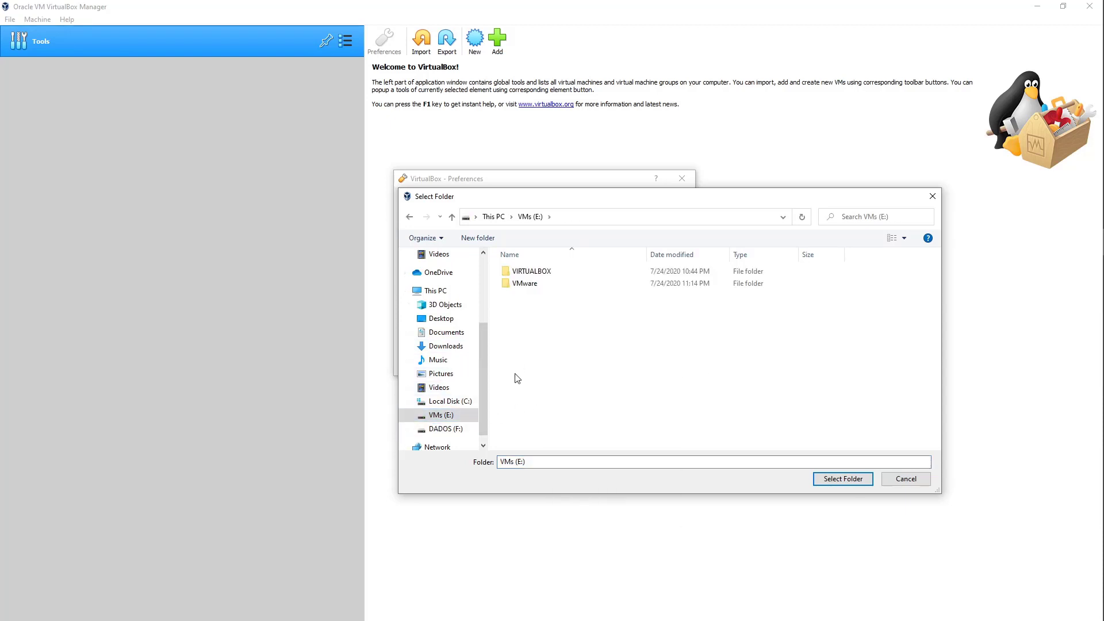
click(894, 478)
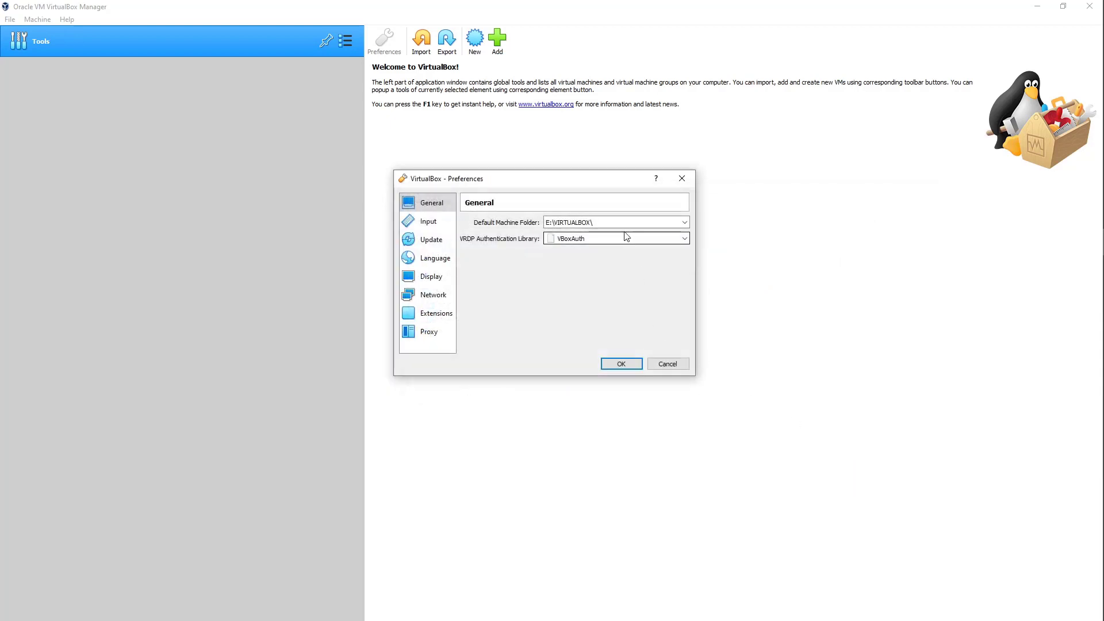
Accept the preferences with E:\VIRTUALBOX\ as the default machine folder.
drag(592, 222, 521, 223)
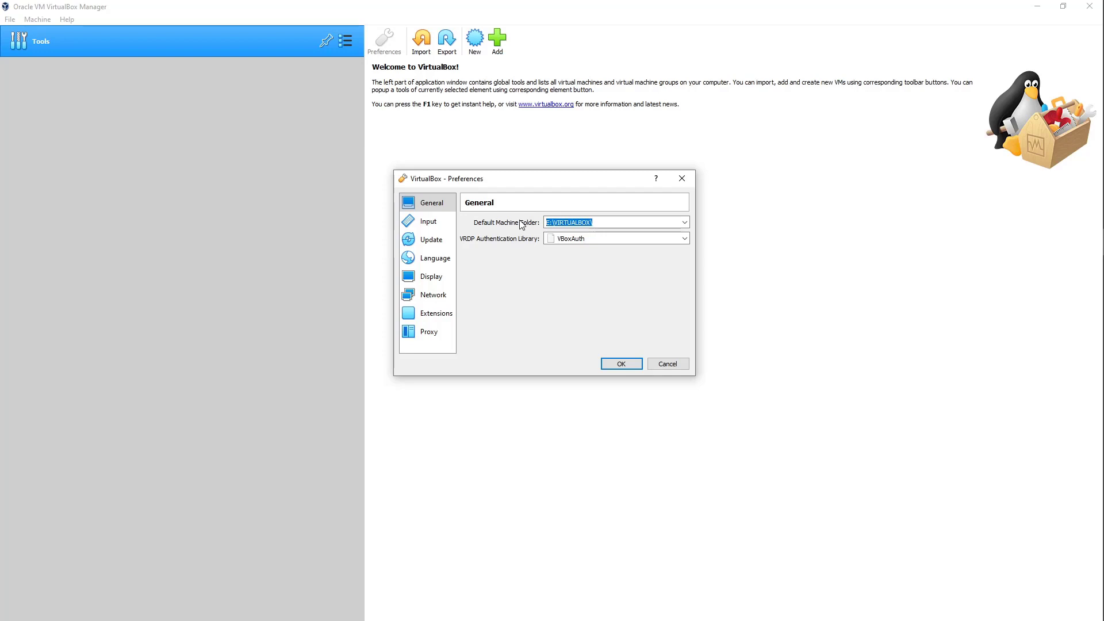
click(622, 364)
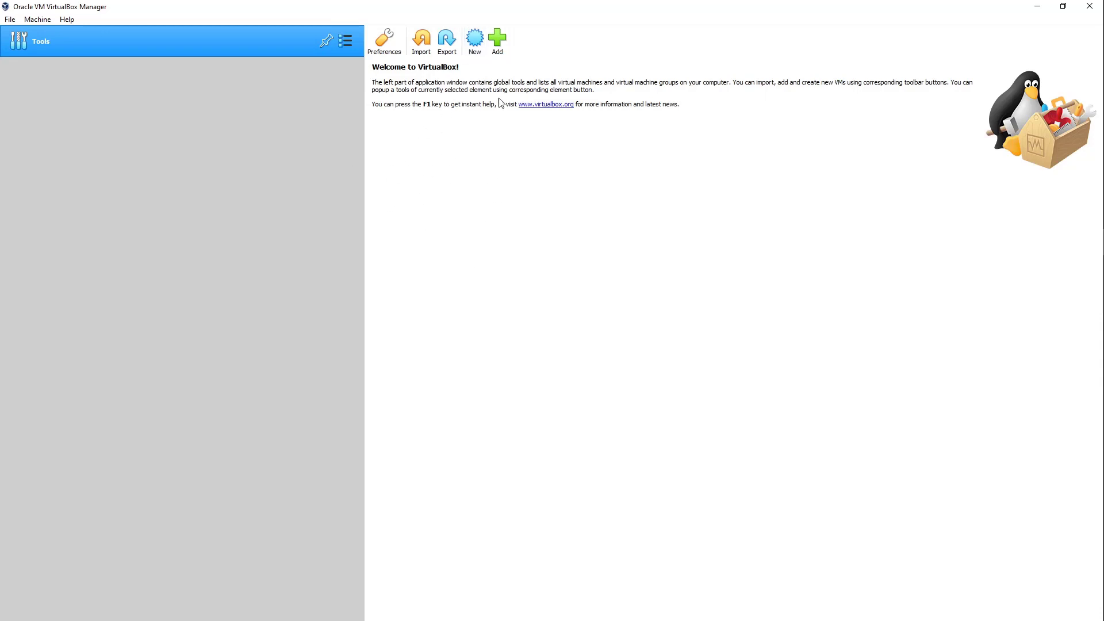
Start a new virtual machine named Linux in E:\VIRTUALBOX with the operating system type Linux.
click(479, 55)
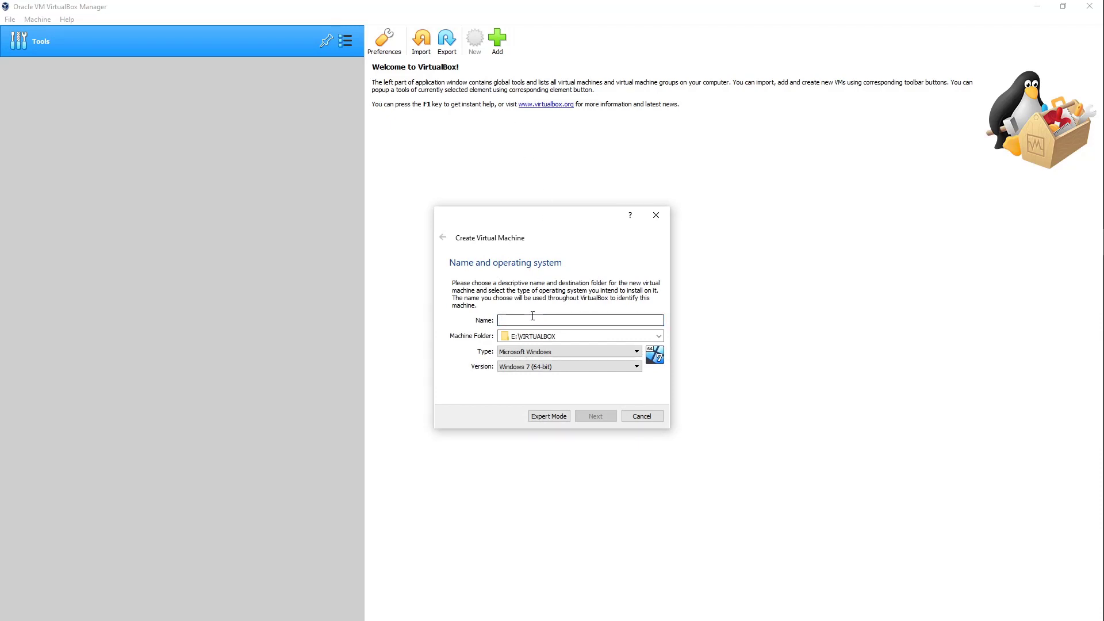
text(Linux)
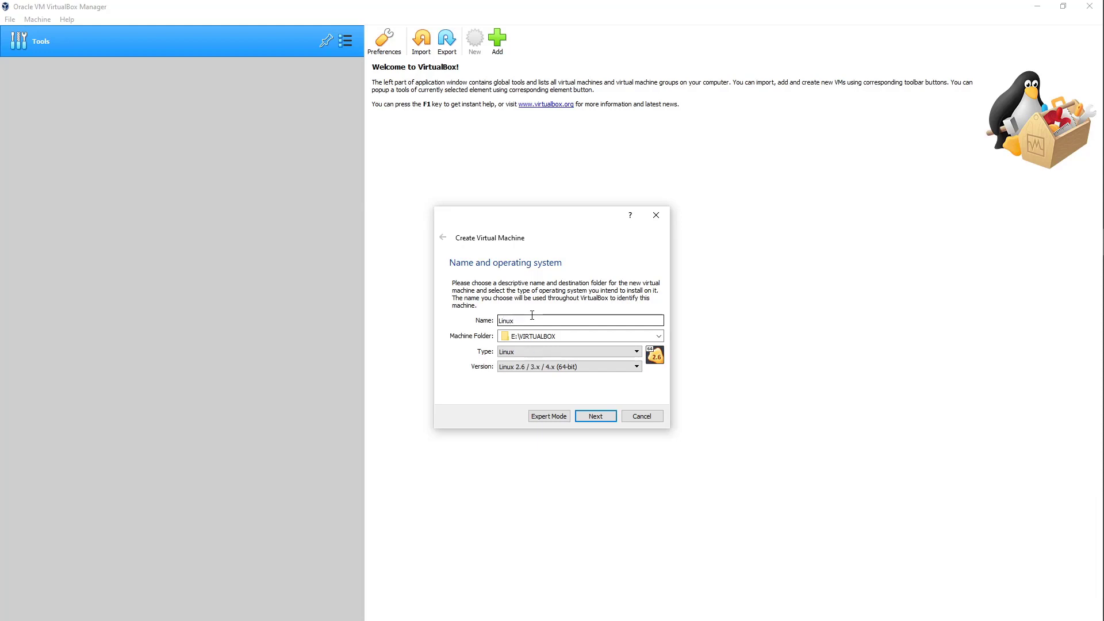
click(552, 335)
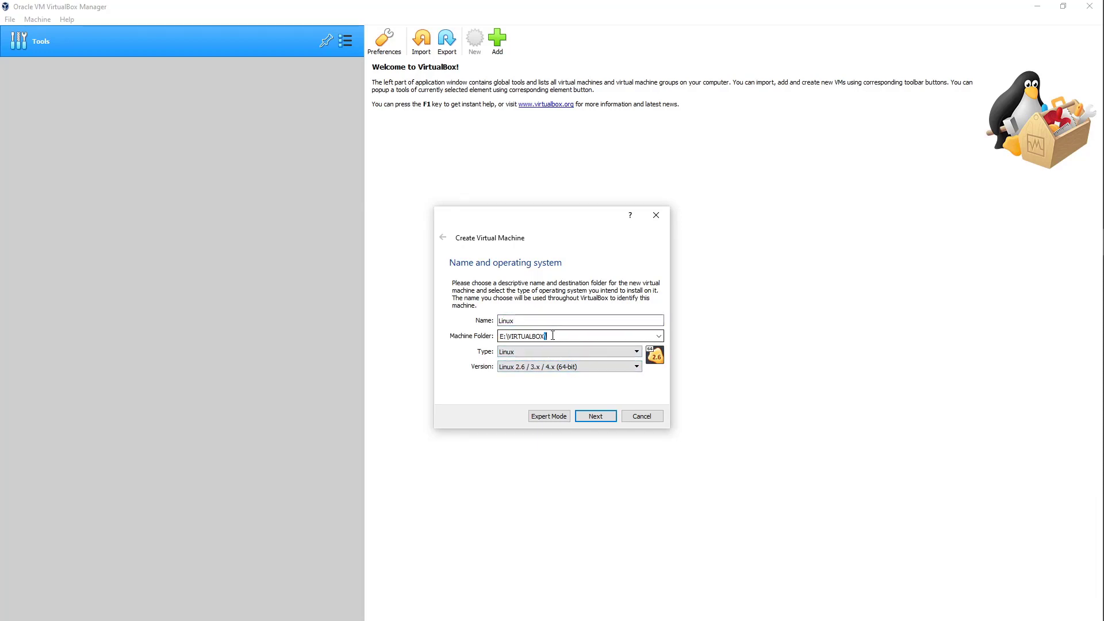
click(520, 354)
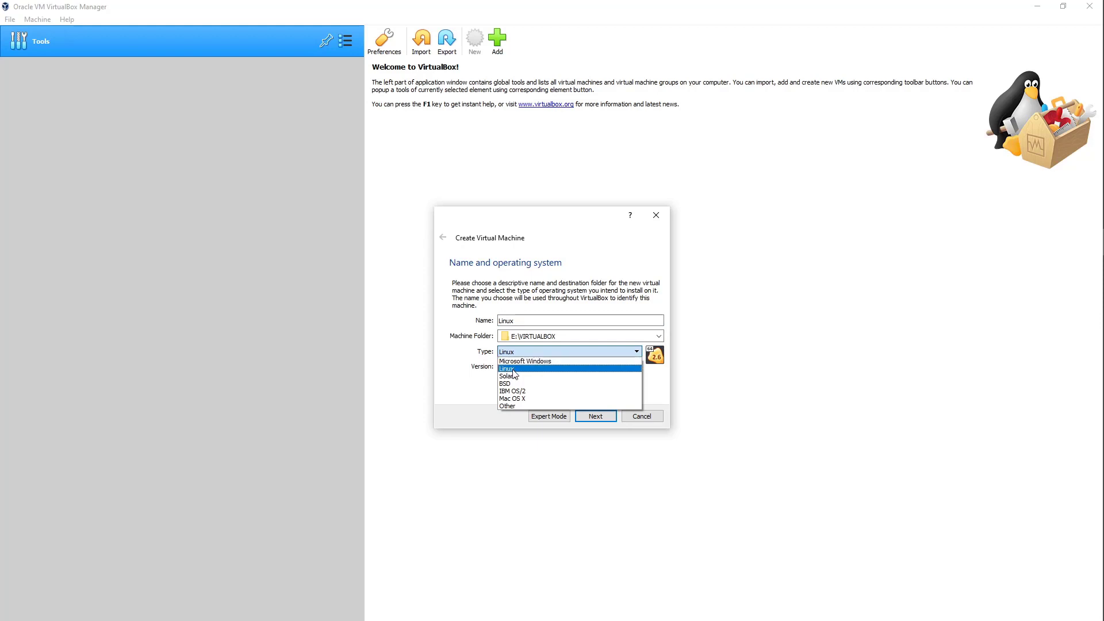
click(513, 370)
Set the machine's version to Ubuntu (64-bit) and proceed to the memory settings.
click(525, 367)
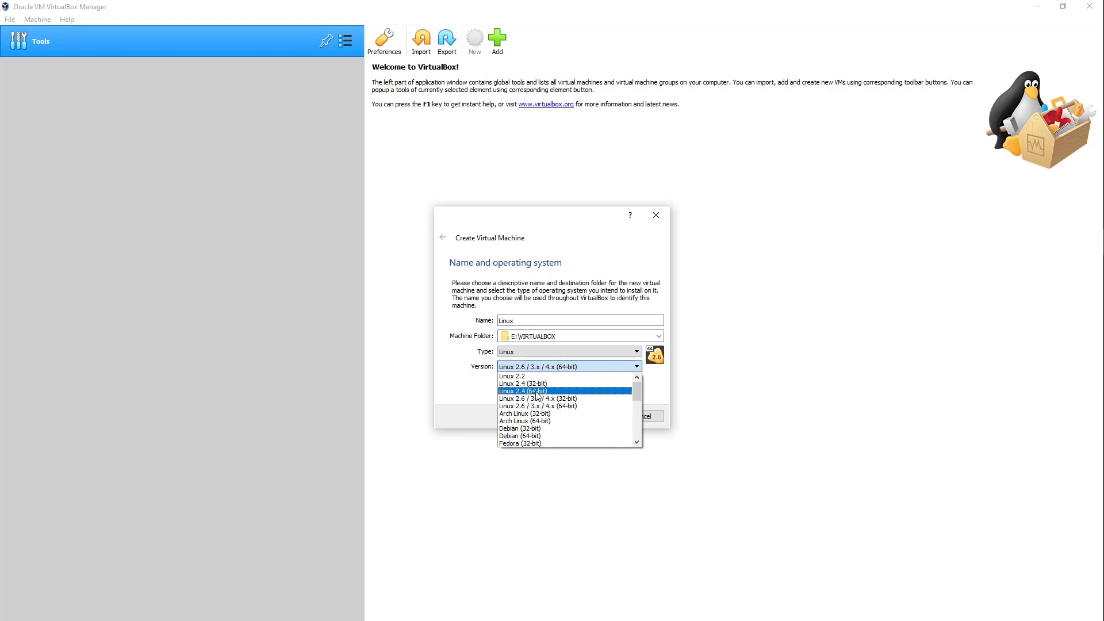
scroll(536, 397, down, 6)
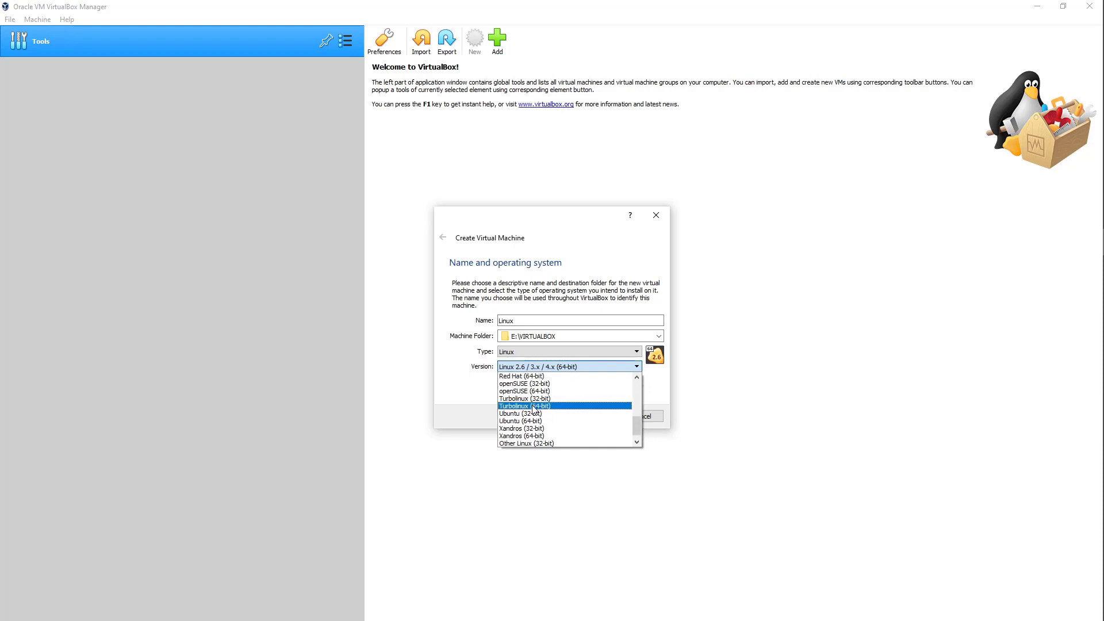
scroll(534, 409, up, 2)
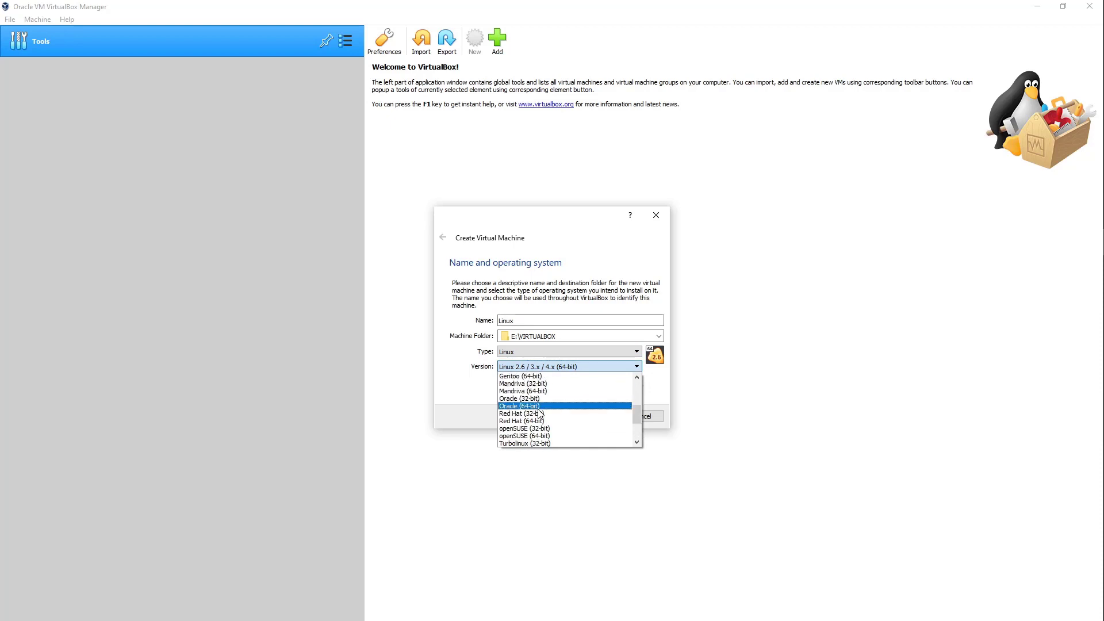
scroll(539, 413, down, 1)
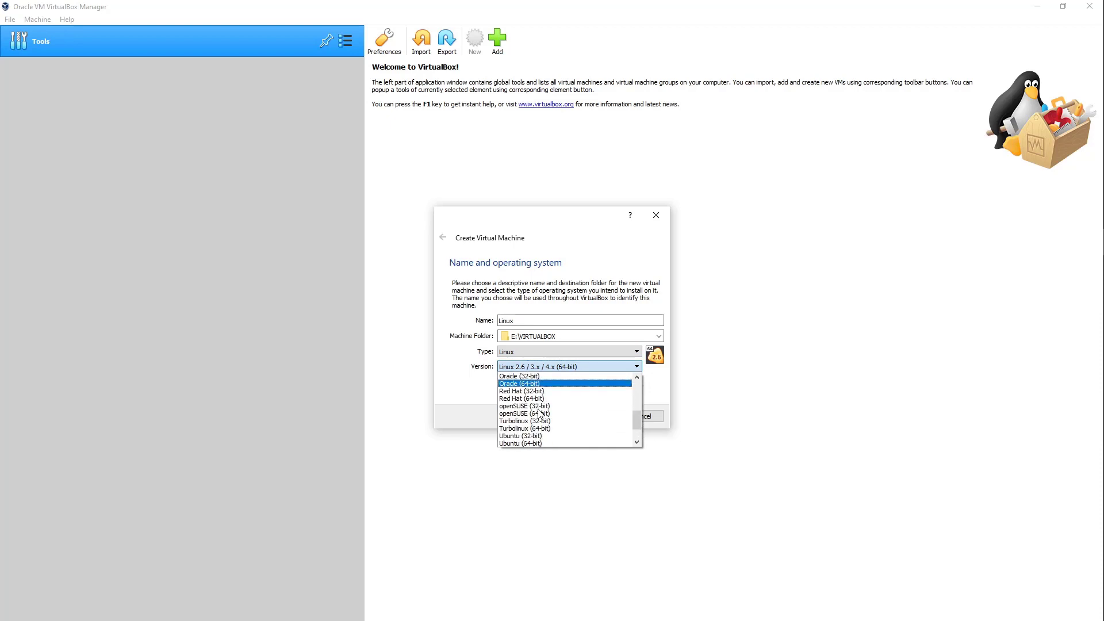
click(547, 444)
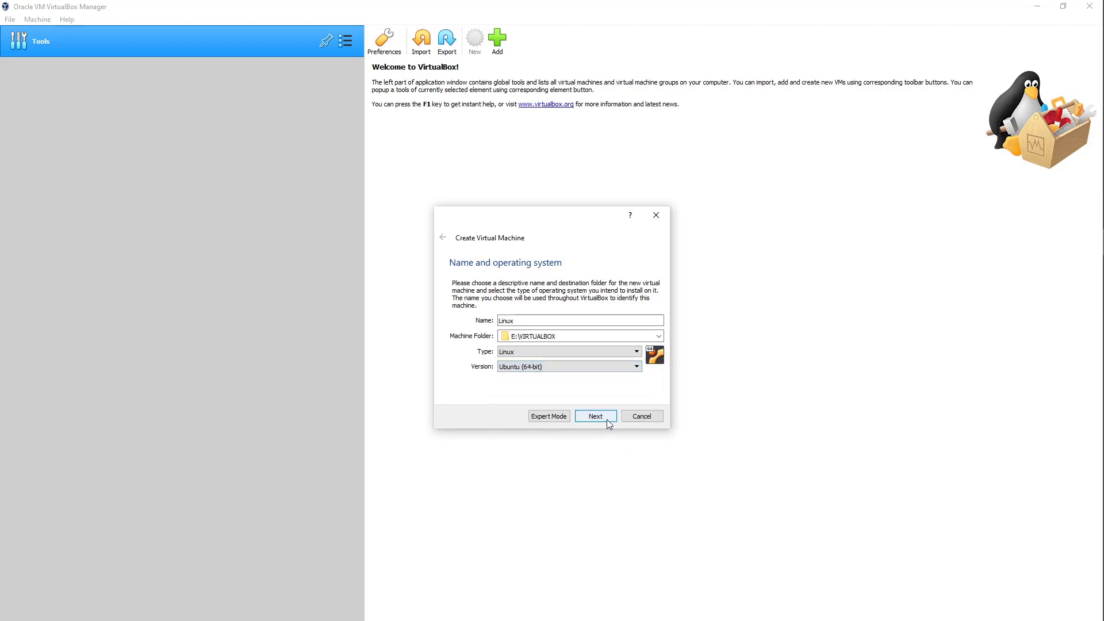
click(537, 320)
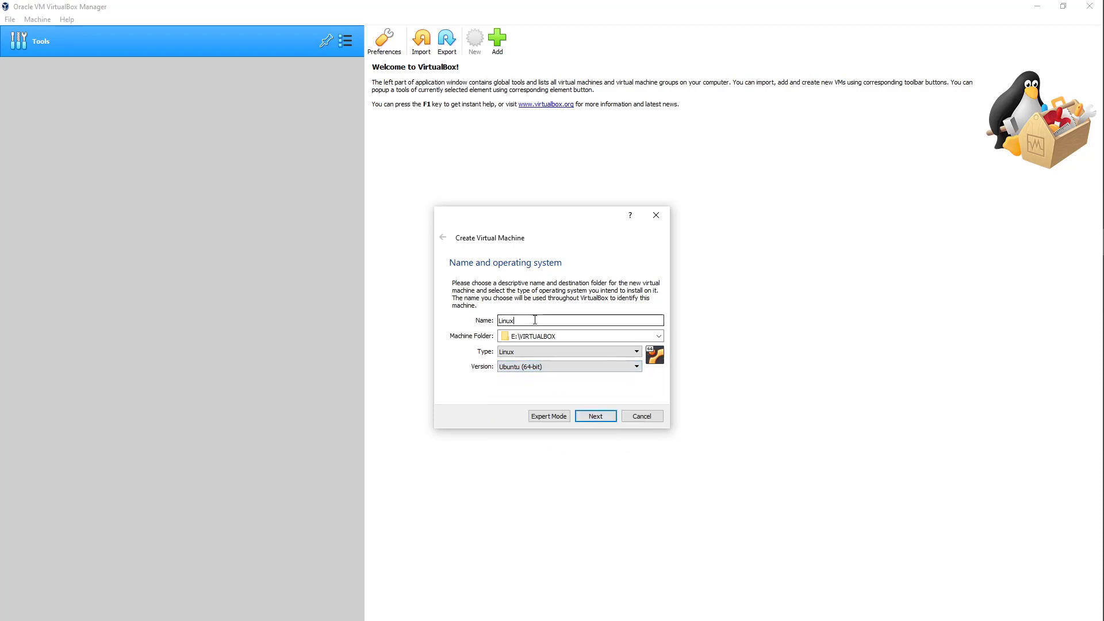
click(594, 417)
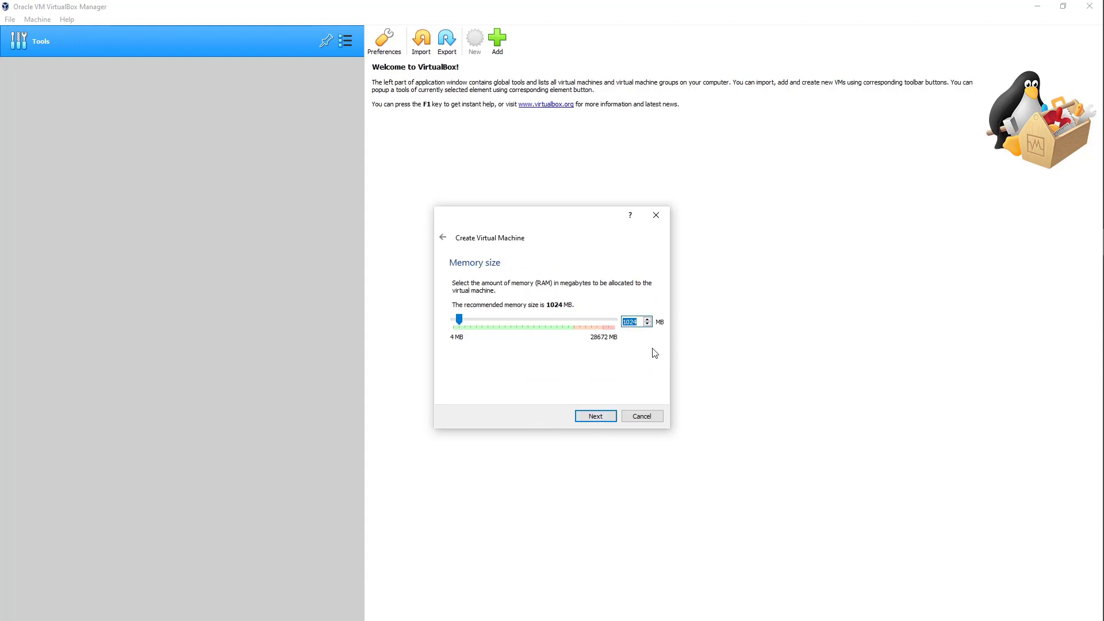
Try out the memory slider and set the memory size to 1024 MB.
click(467, 320)
mouse_move(466, 320)
mouse_down()
mouse_move(485, 323)
mouse_move(459, 326)
mouse_up()
double_click(631, 322)
text(1024)
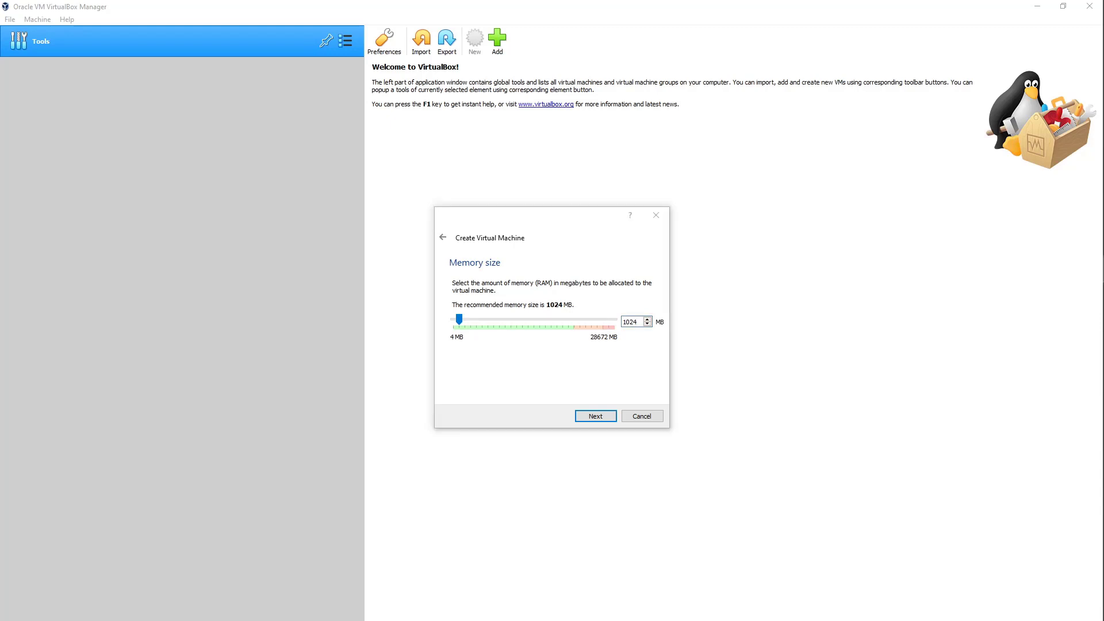
Switch to Calculator and multiply 1024 by 4 to work out the memory size in megabytes.
drag(0, 62, 182, 129)
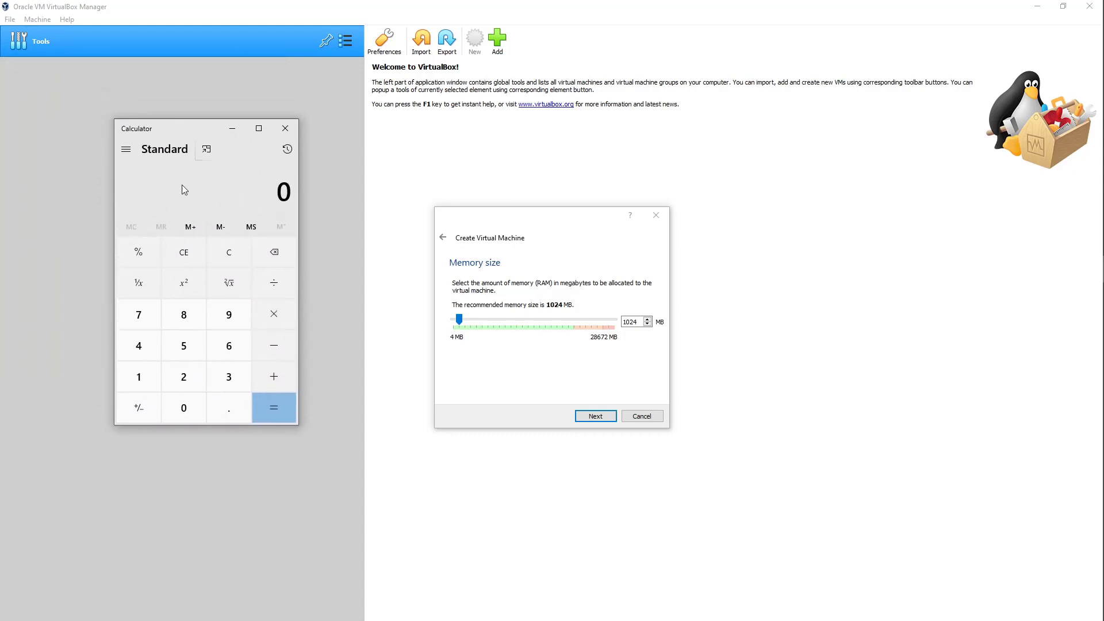
text(102)
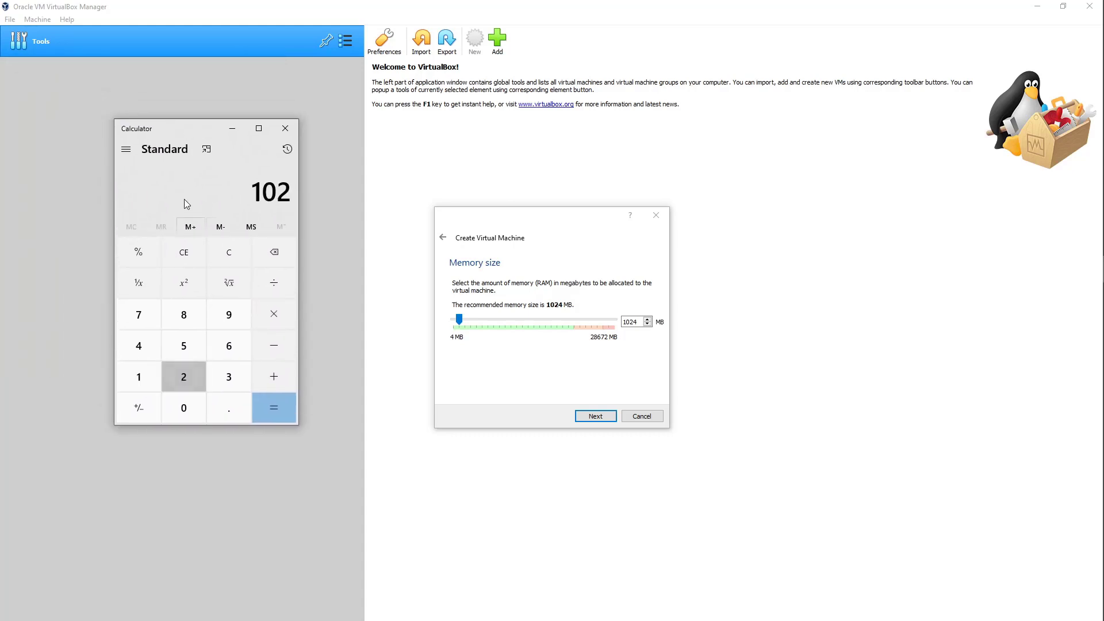
text(444)
key(Return)
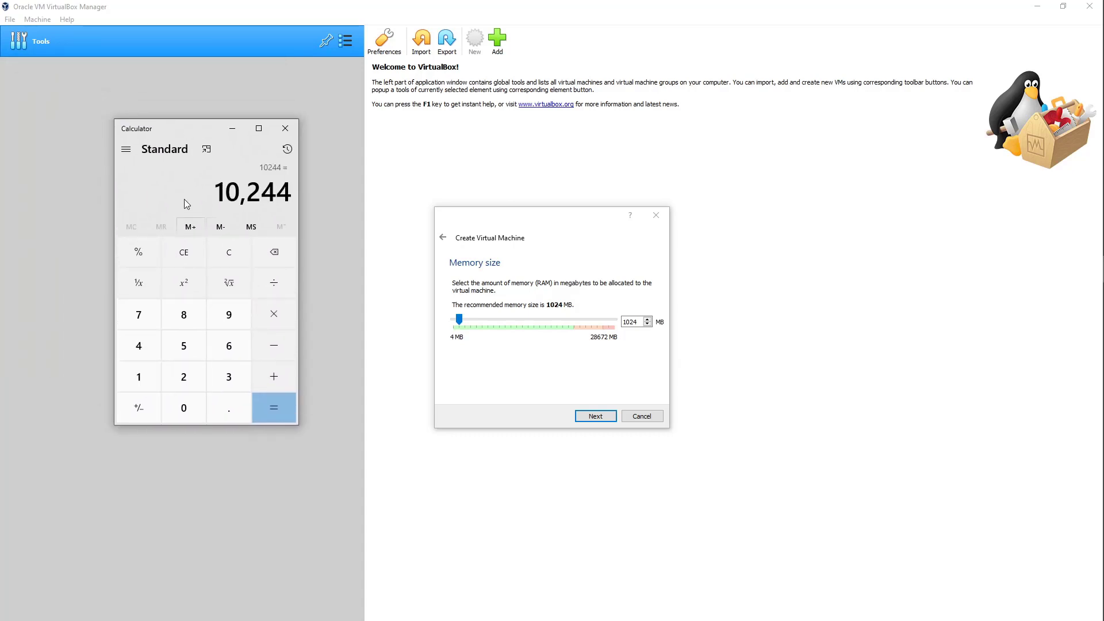
key(Escape)
text(1024)
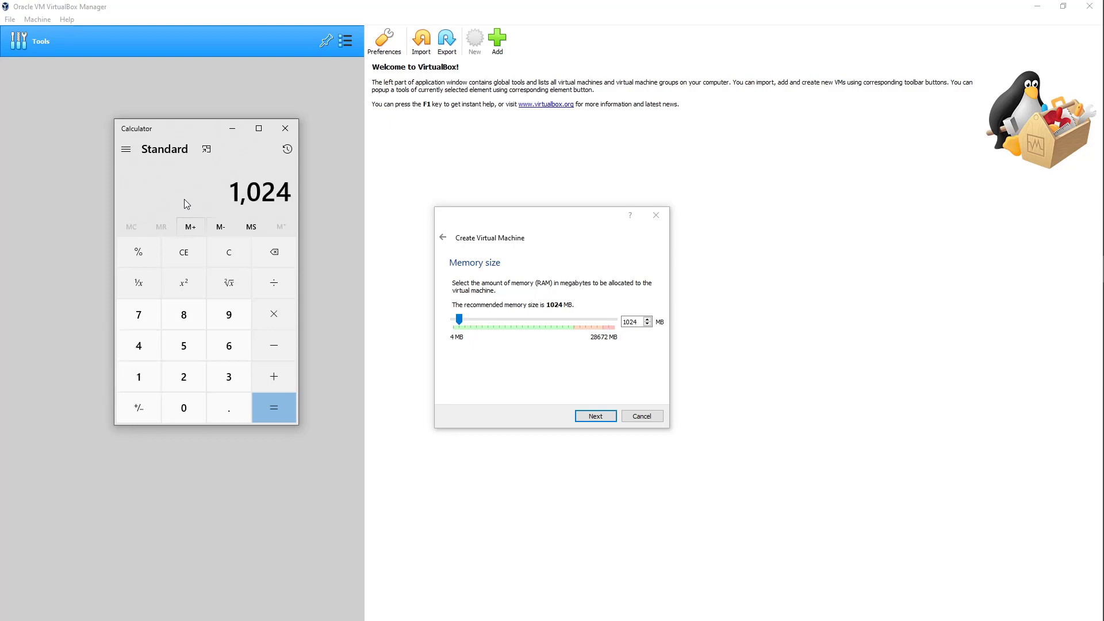
text(*)
text(4)
key(Return)
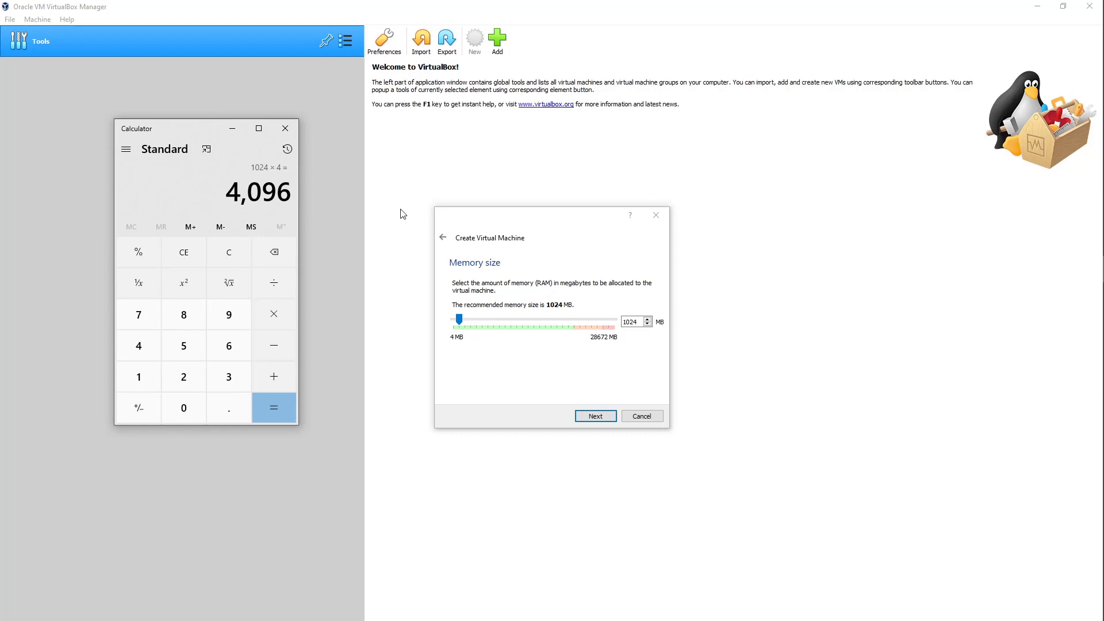
Return to the VirtualBox wizard, set the memory size to 4096 MB and proceed to the hard disk options.
double_click(632, 324)
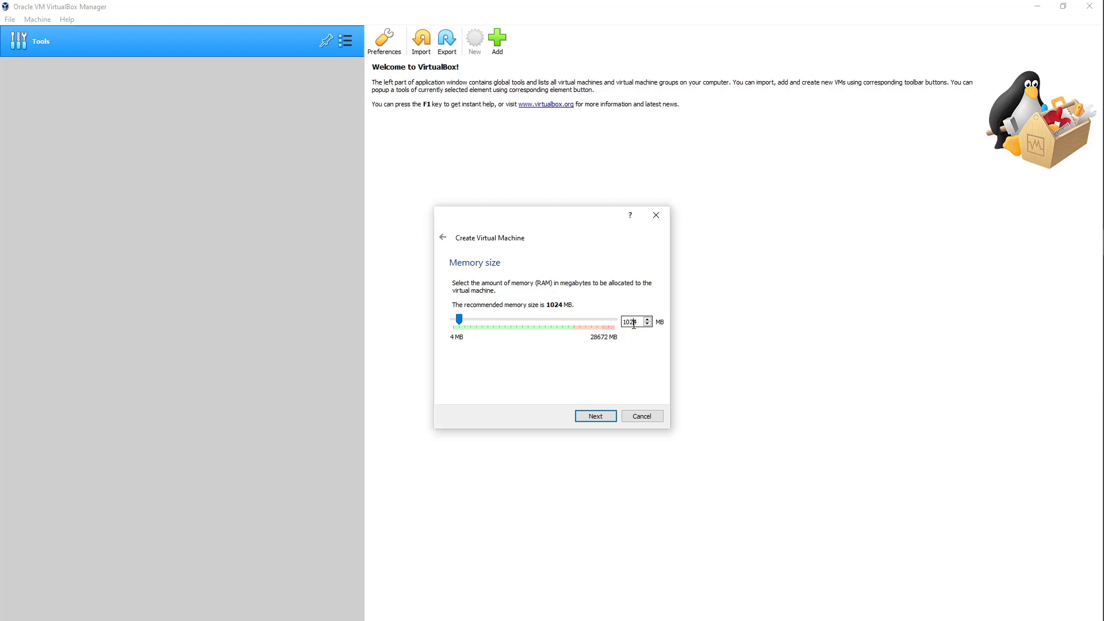
text(4096)
double_click(627, 322)
click(598, 417)
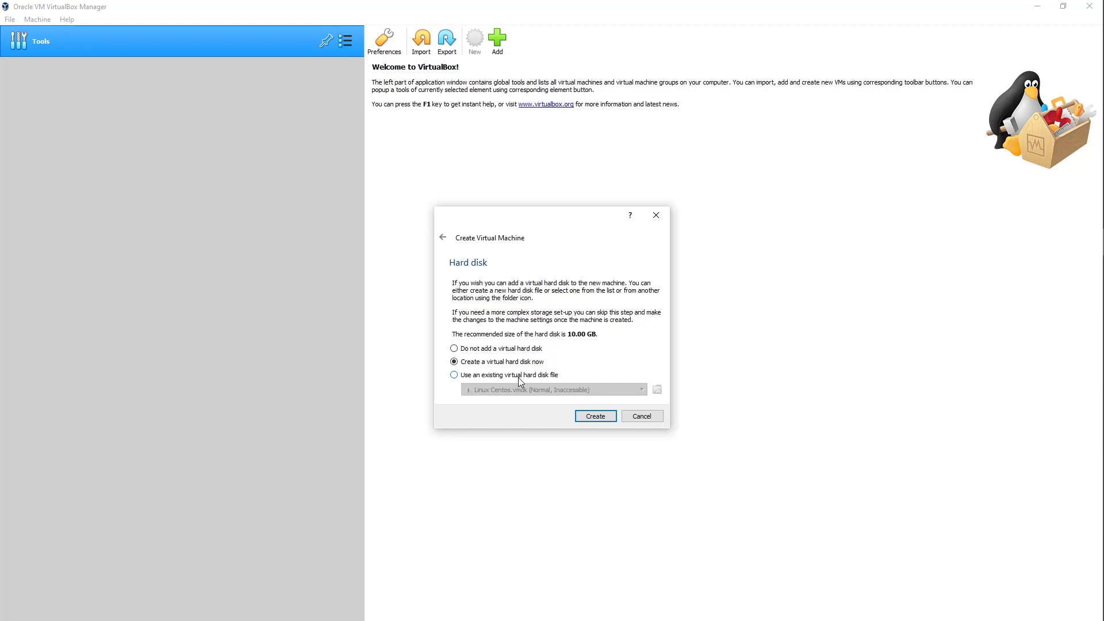
Start creating a new virtual hard disk with the VDI (VirtualBox Disk Image) file type.
click(597, 419)
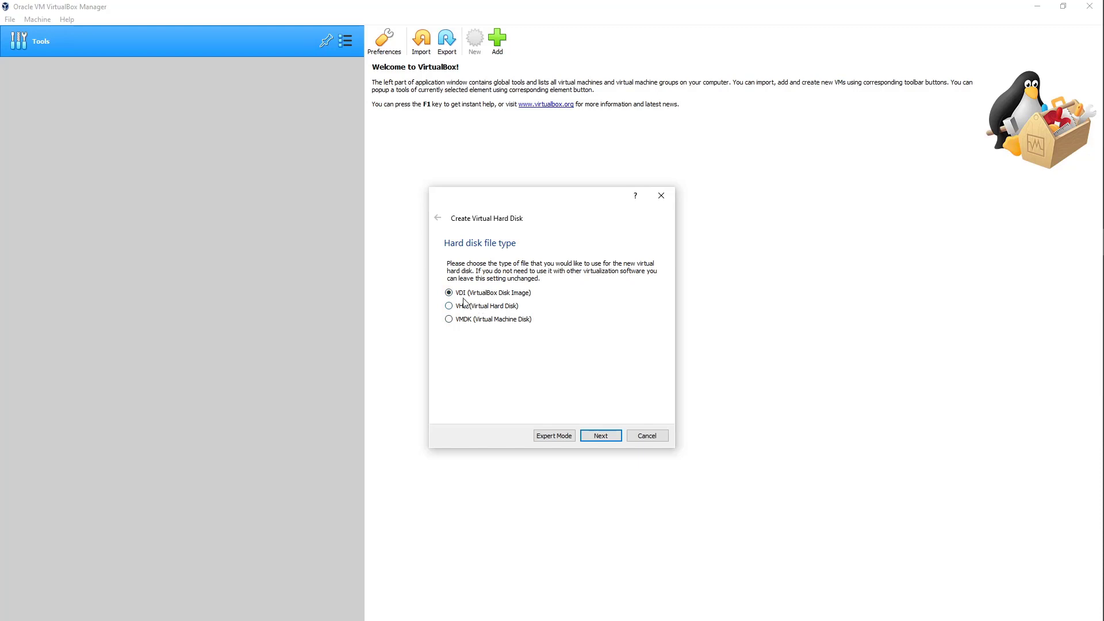
click(600, 436)
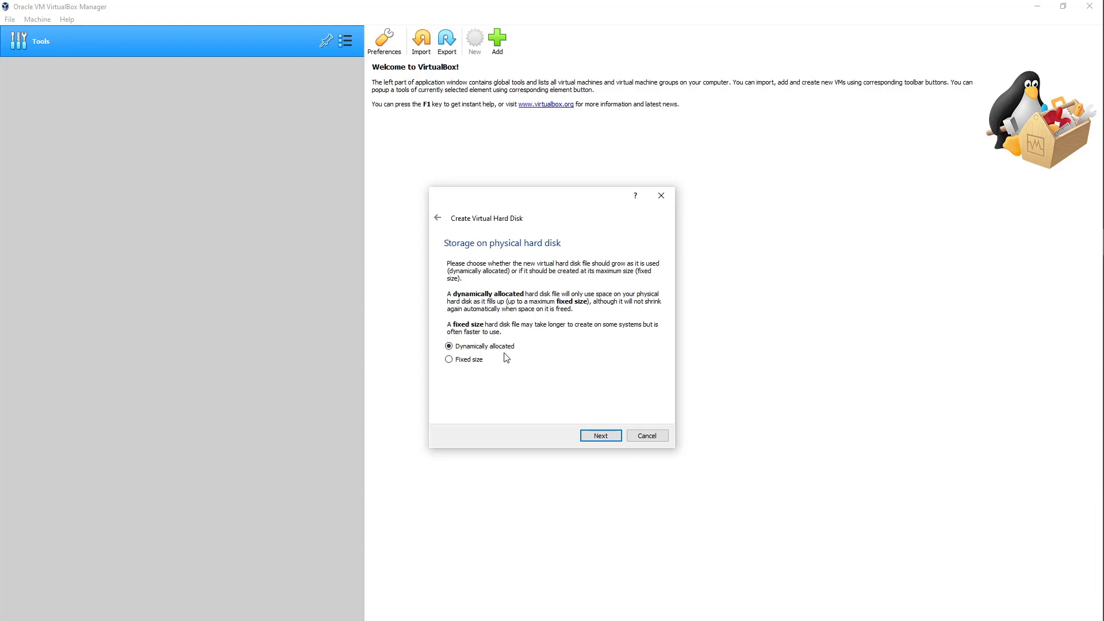
Try the Fixed size storage option and proceed to the disk's file location and size.
click(470, 359)
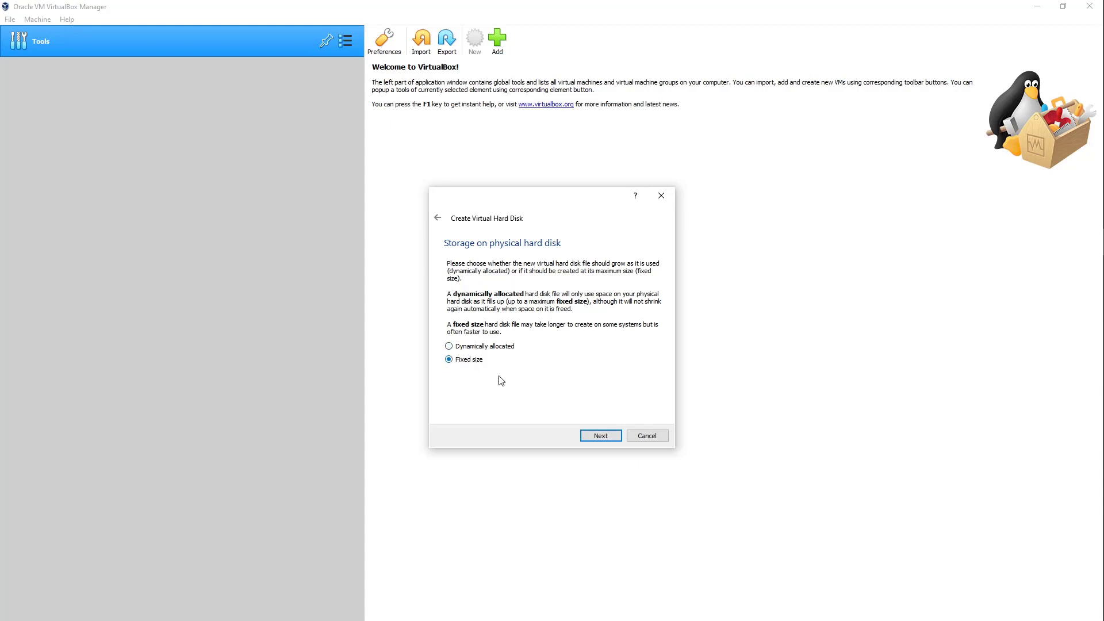
click(618, 436)
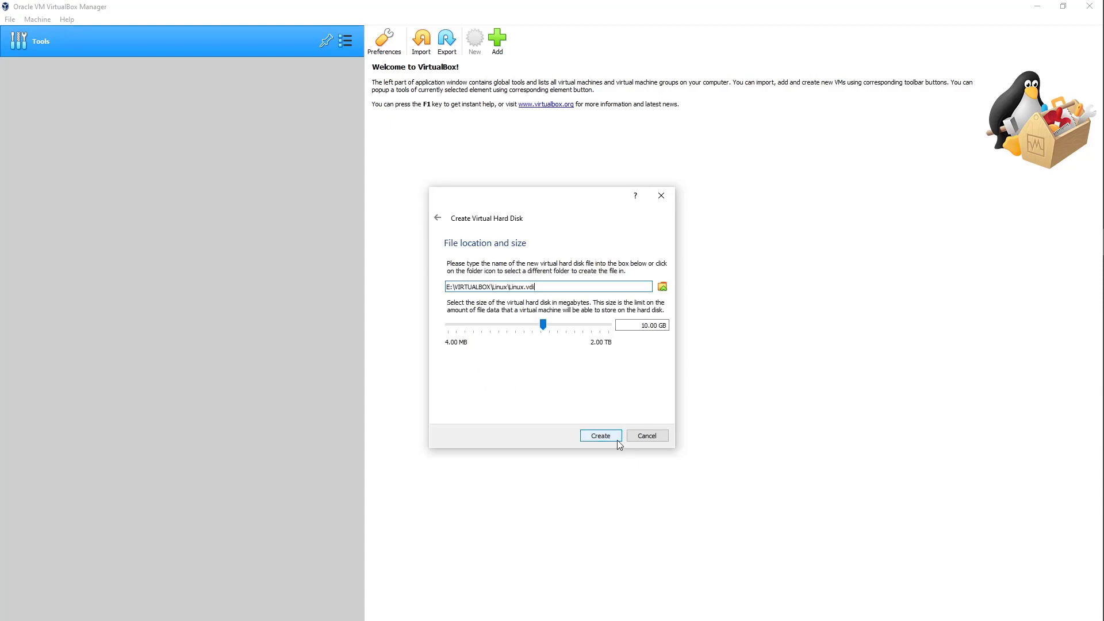
click(644, 327)
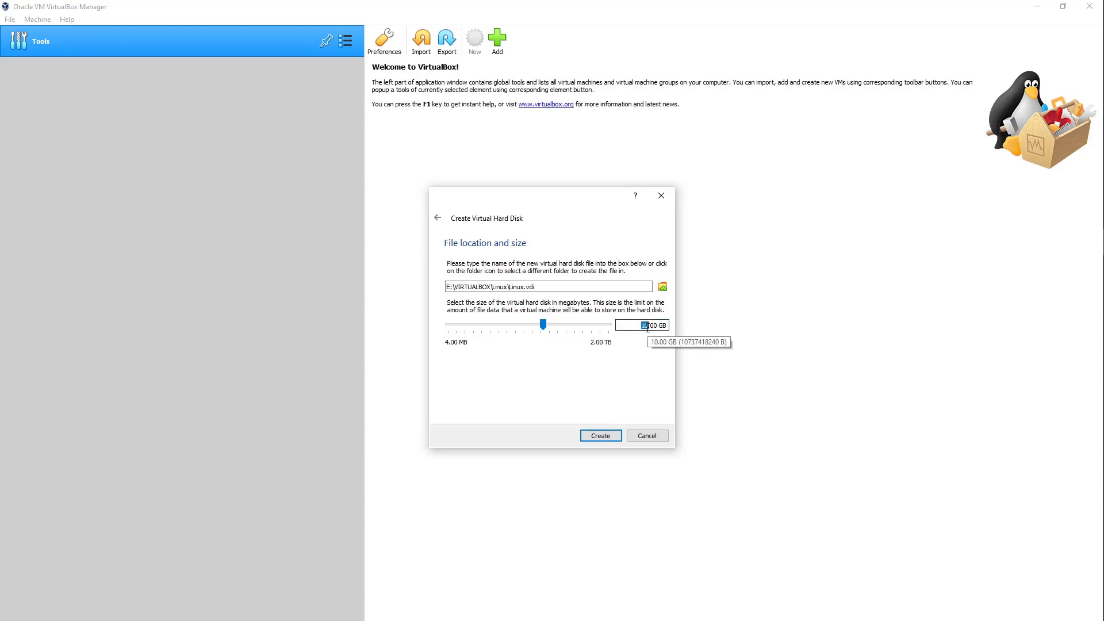
Return to the storage options, choose Dynamically allocated and proceed to the disk's file location and size.
click(438, 218)
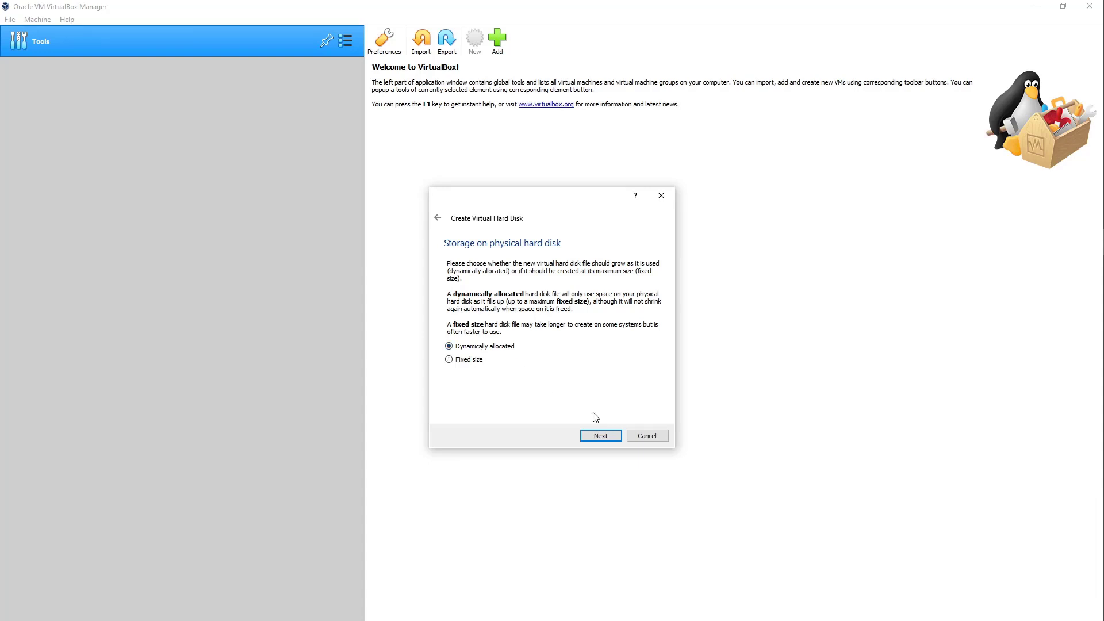
click(598, 440)
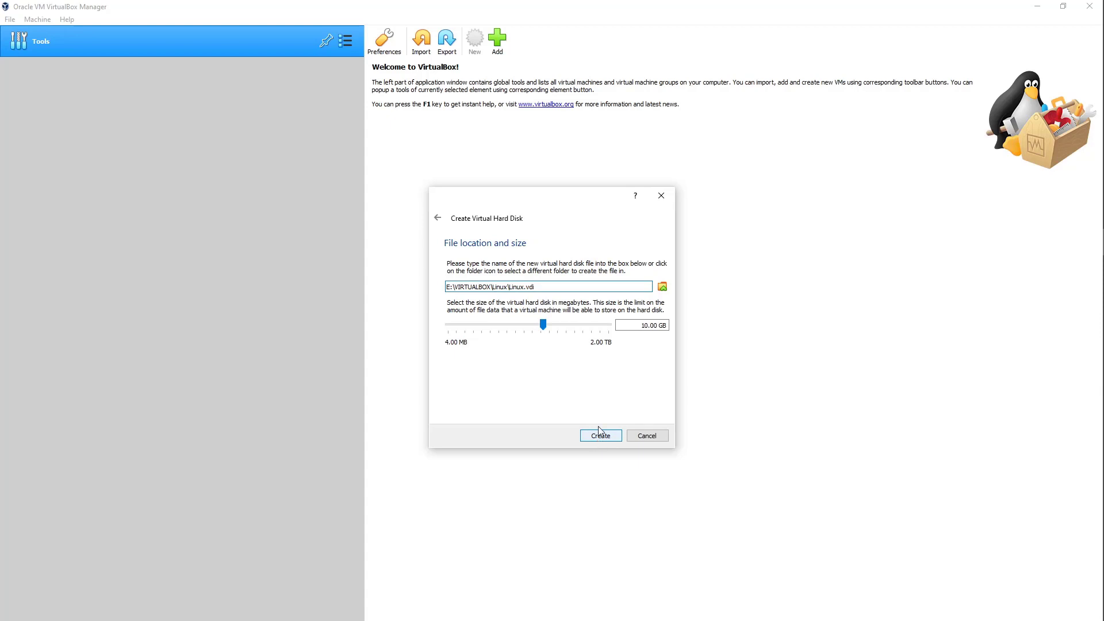
Set the virtual hard disk's size to 20.00 GB and create it as E:\VIRTUALBOX\Linux\Linux.vdi.
drag(535, 286, 443, 286)
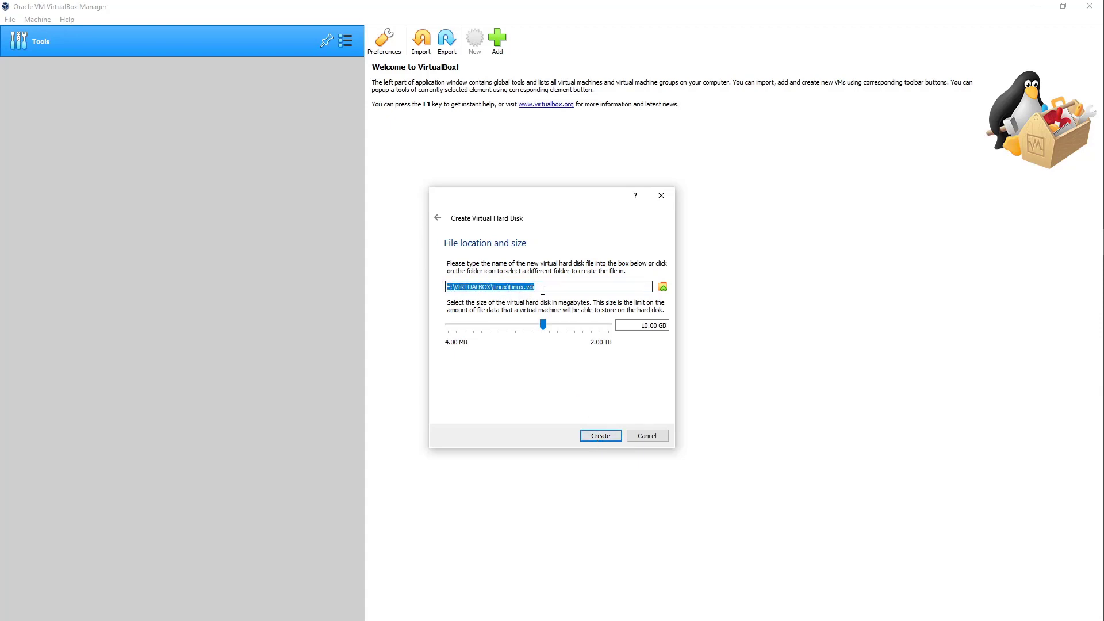
drag(543, 290, 518, 287)
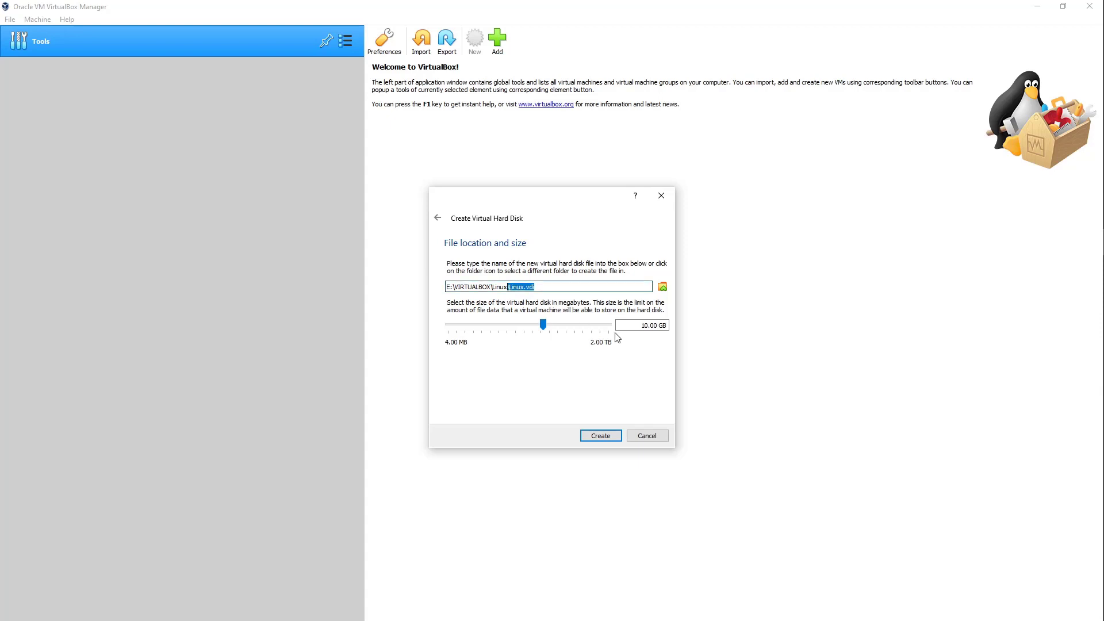
double_click(646, 326)
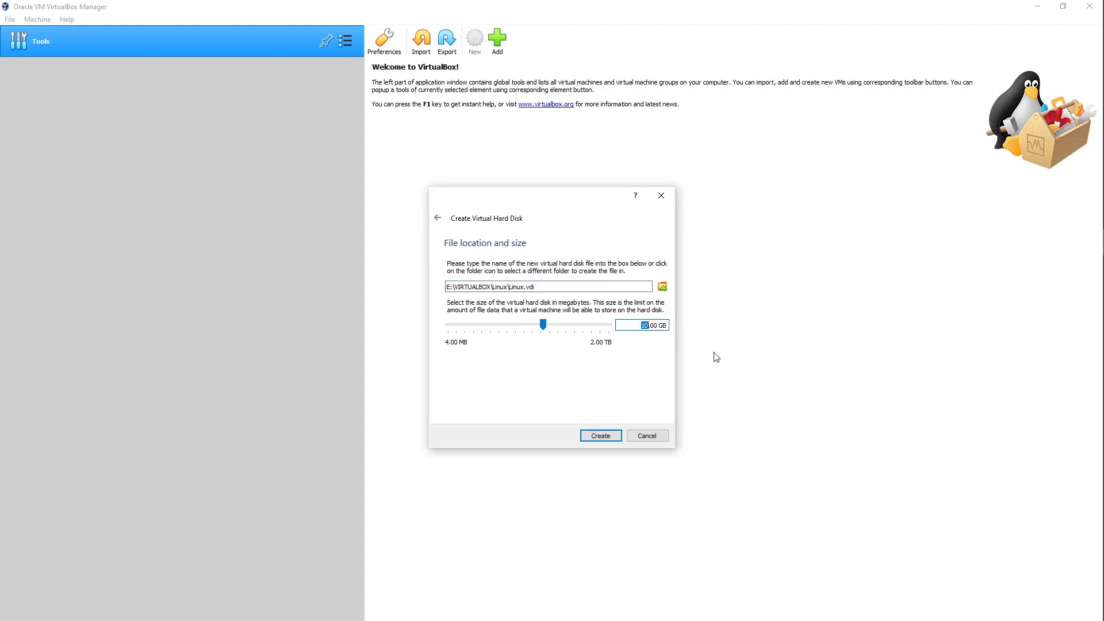
text(20)
click(662, 286)
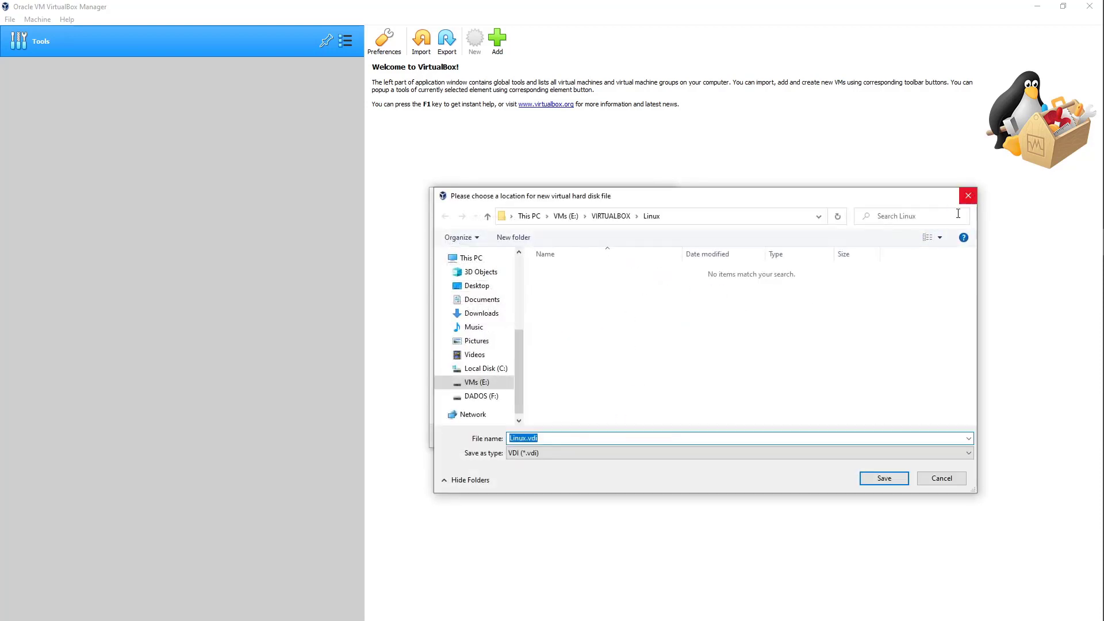
click(976, 195)
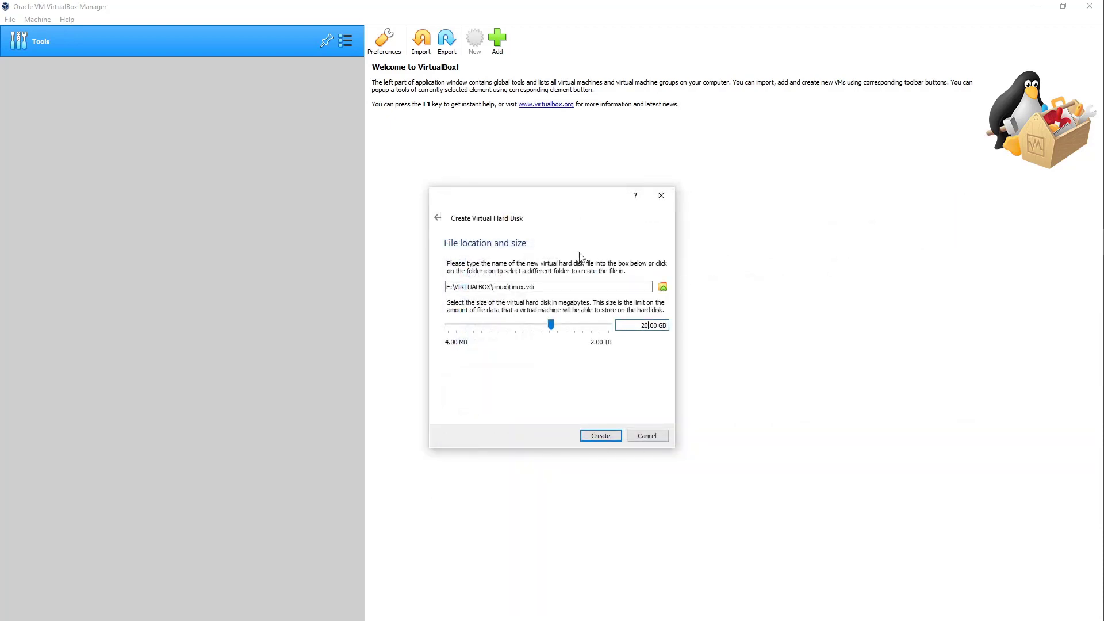
drag(458, 287, 482, 286)
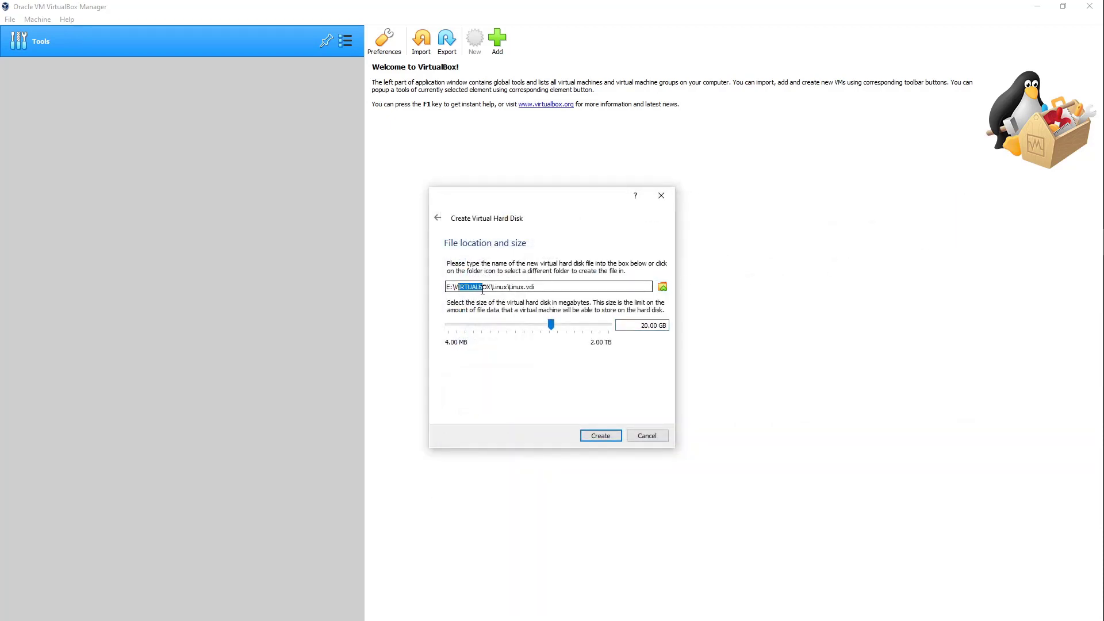
click(601, 436)
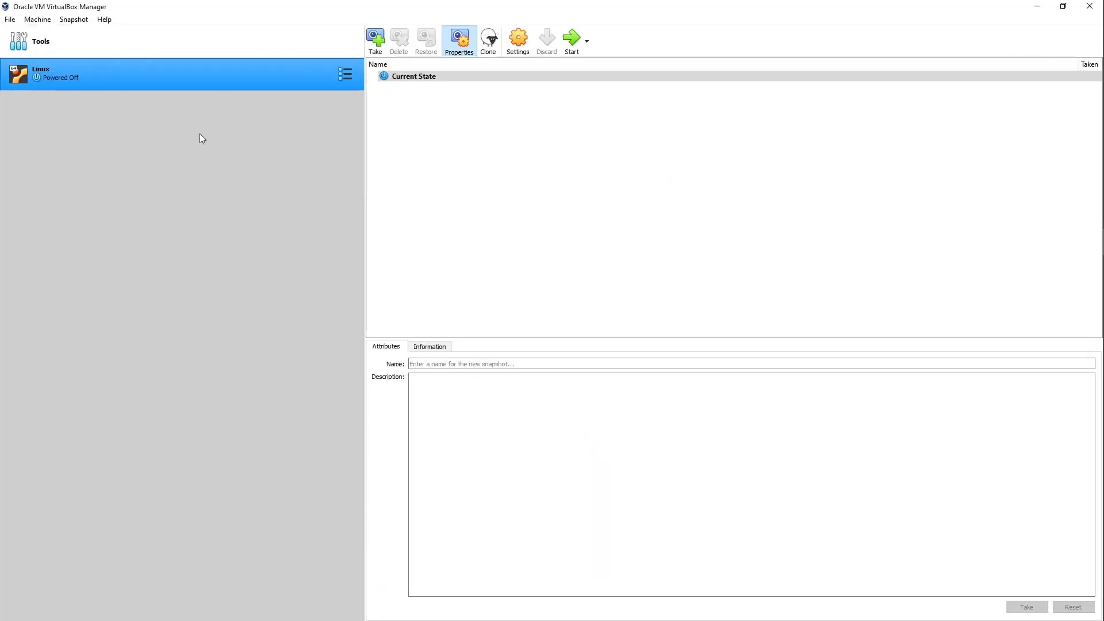
Examine the Details, Snapshots and Logs views of the Linux virtual machine.
click(346, 75)
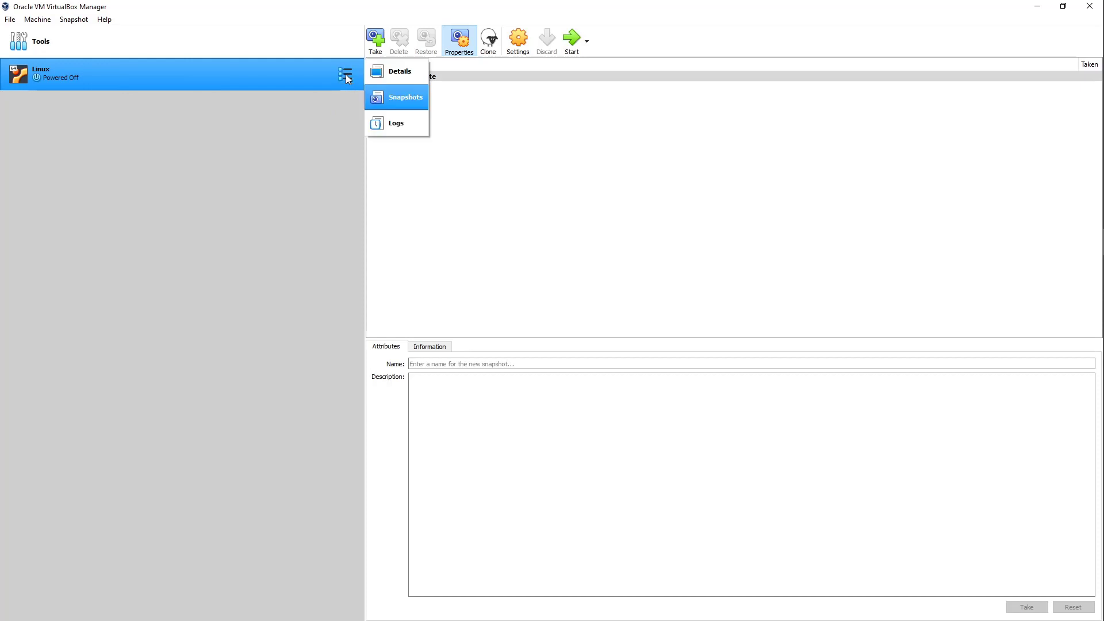
click(386, 71)
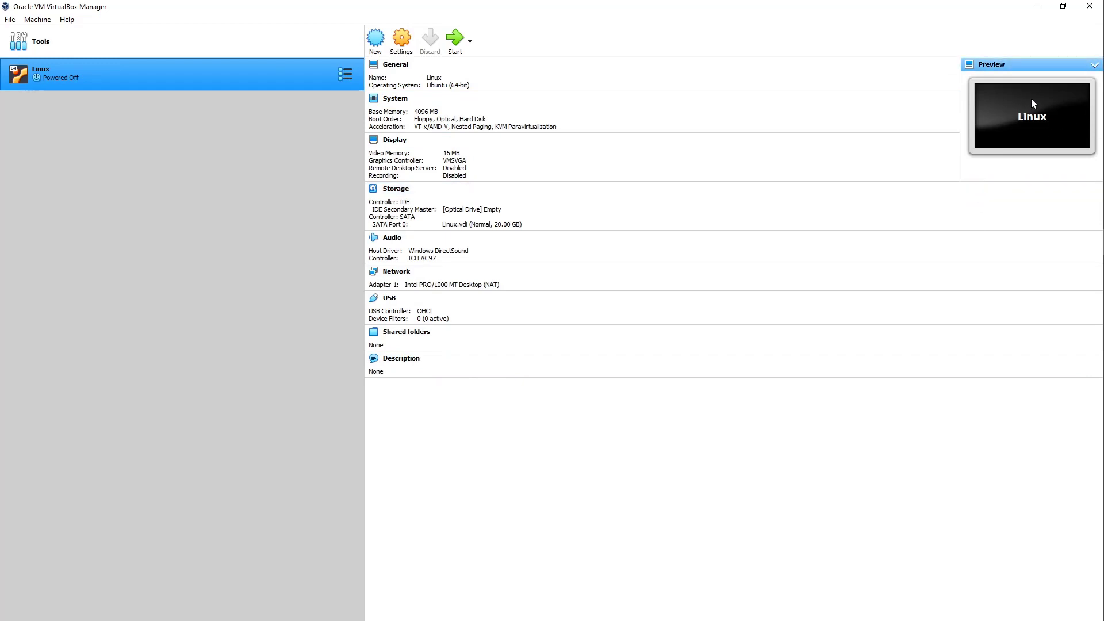
click(352, 72)
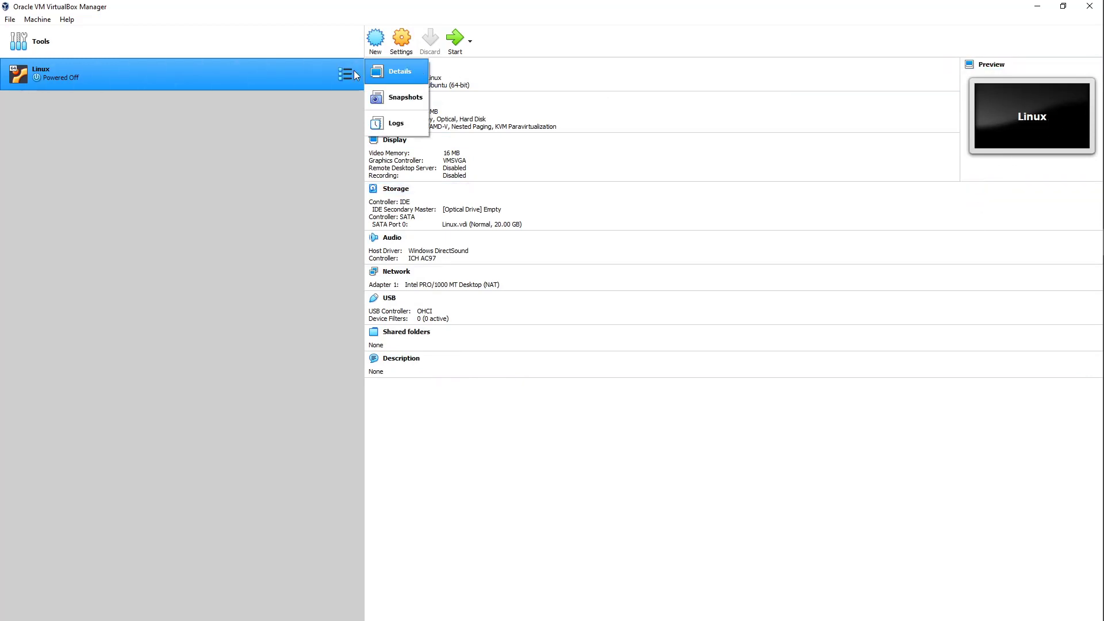
click(405, 99)
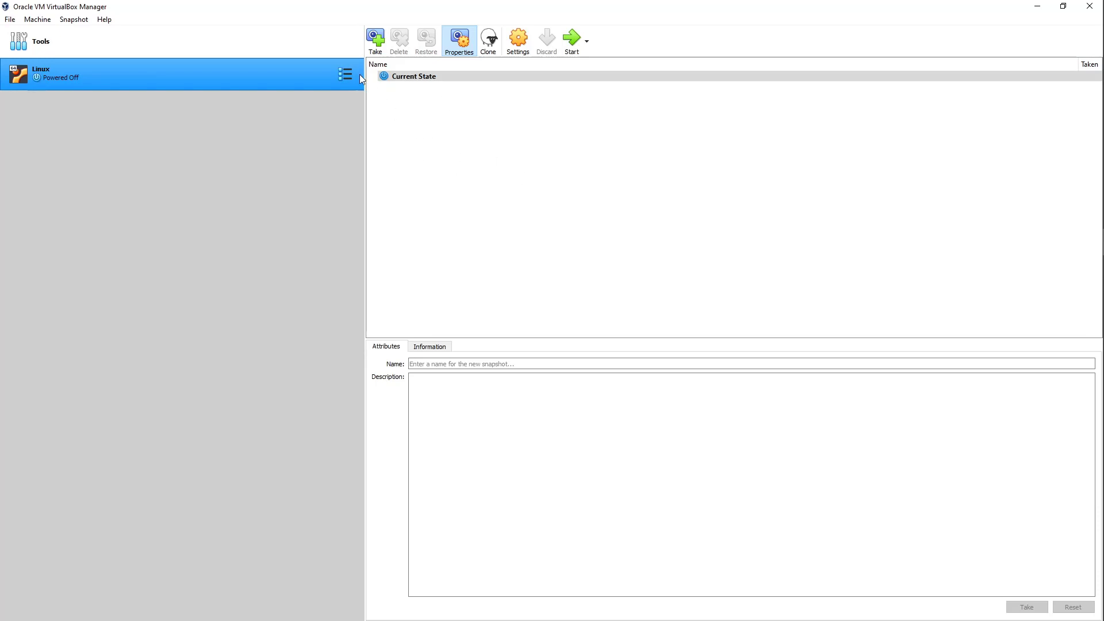
click(352, 75)
click(398, 125)
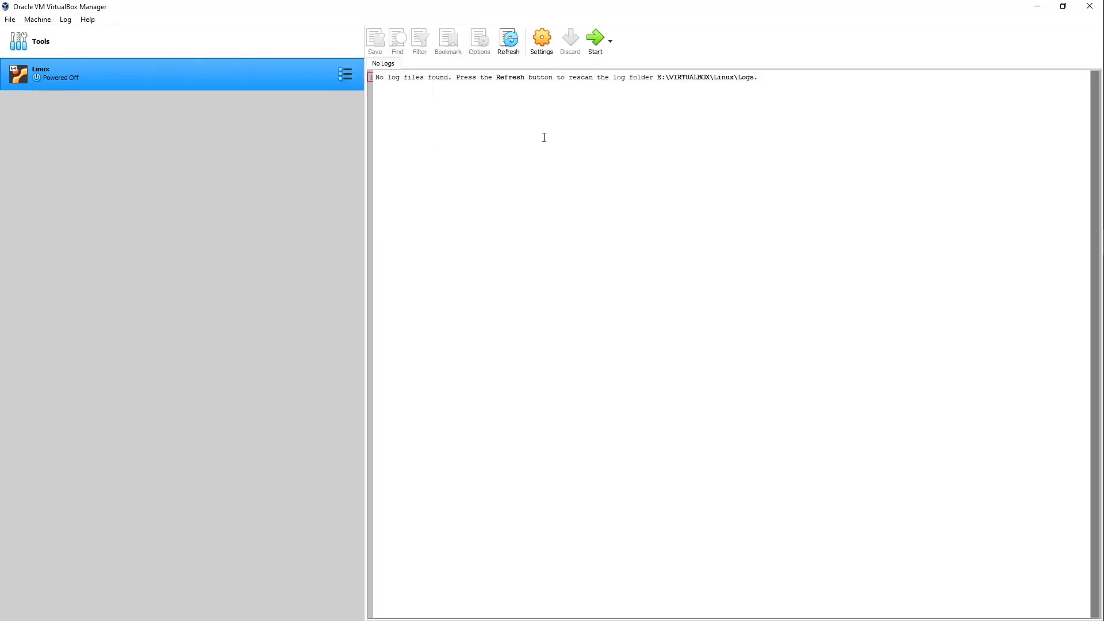
click(345, 76)
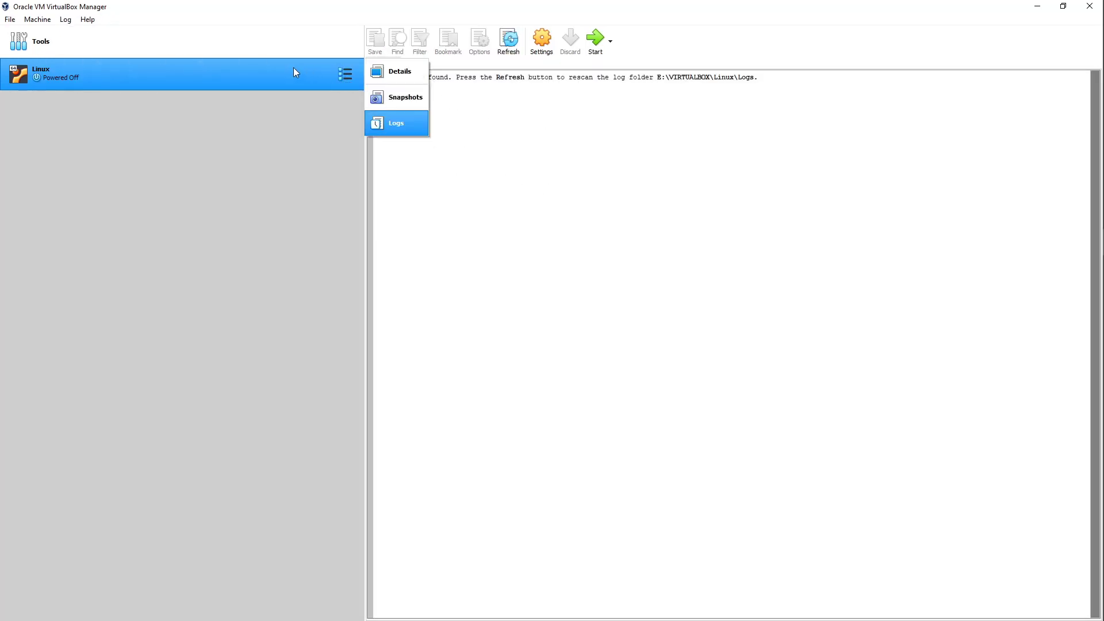
click(278, 67)
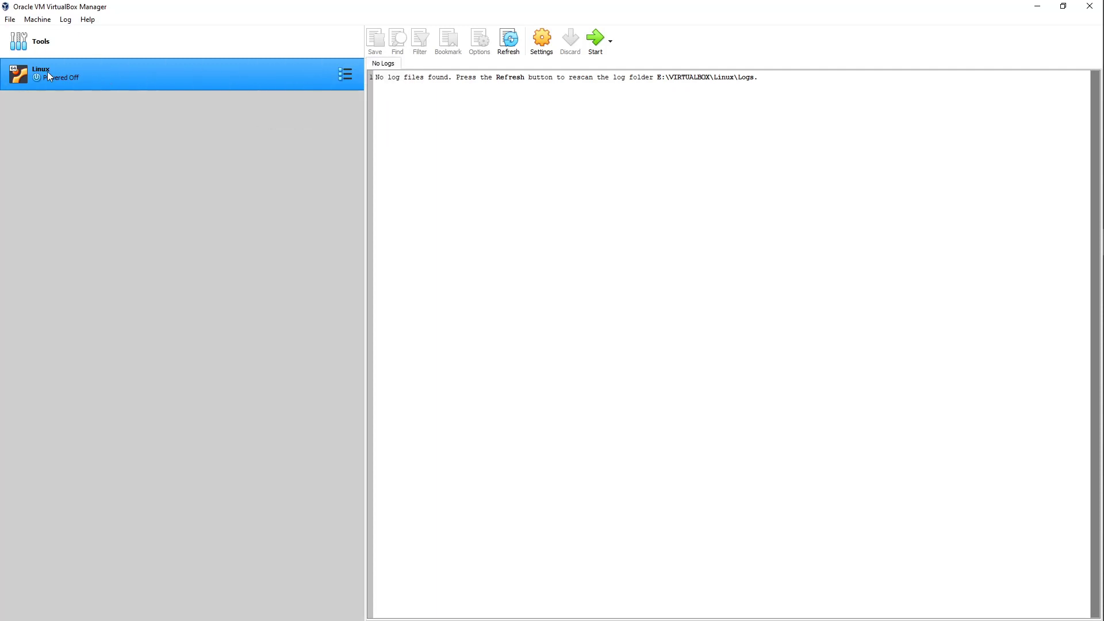
Open the Linux machine's settings and examine its basic and advanced general options, including the snapshot folder.
click(543, 42)
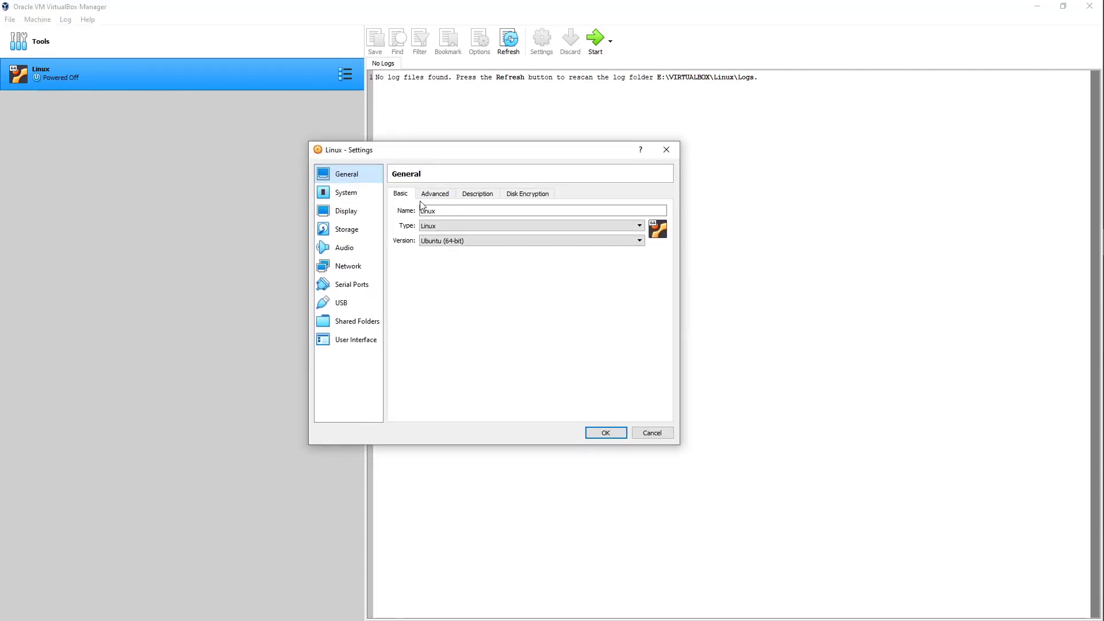
drag(451, 211, 402, 211)
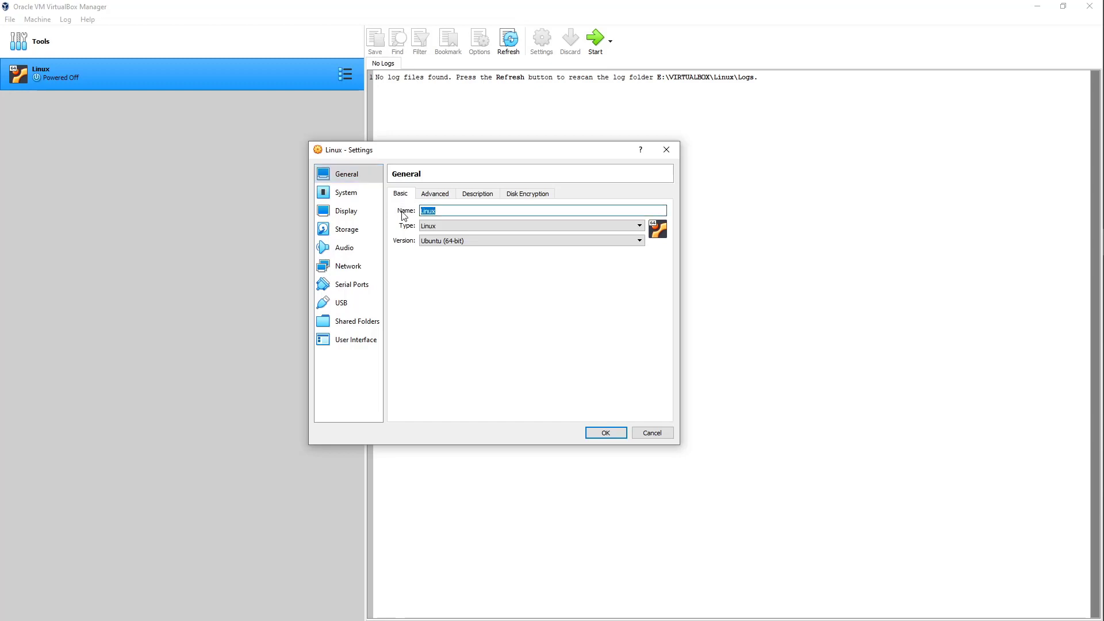
click(437, 227)
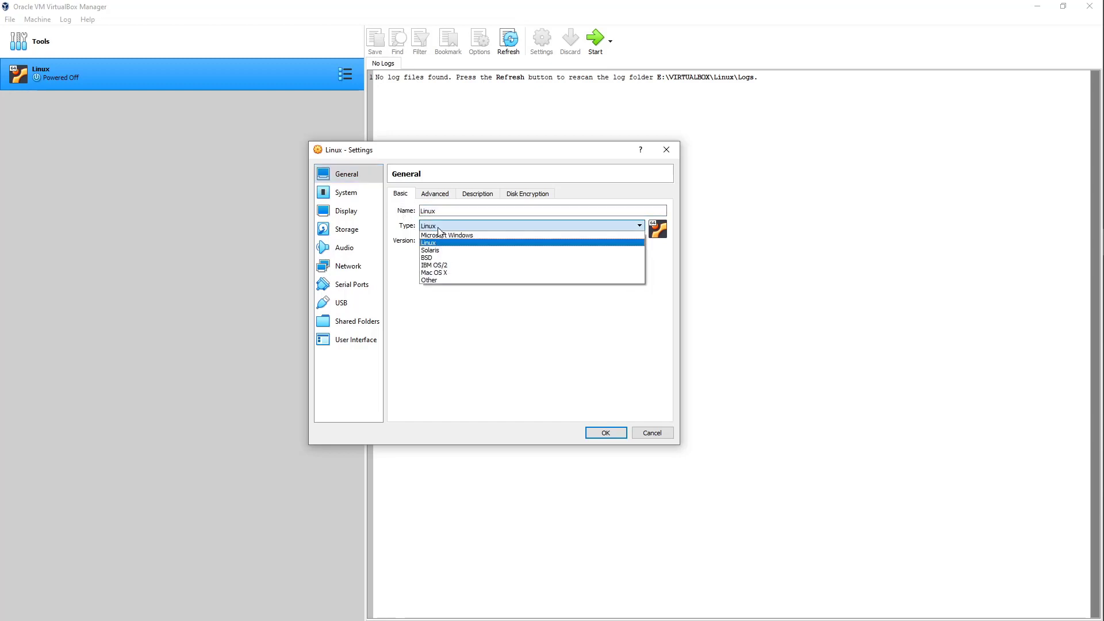
click(438, 227)
click(446, 240)
click(450, 218)
click(448, 199)
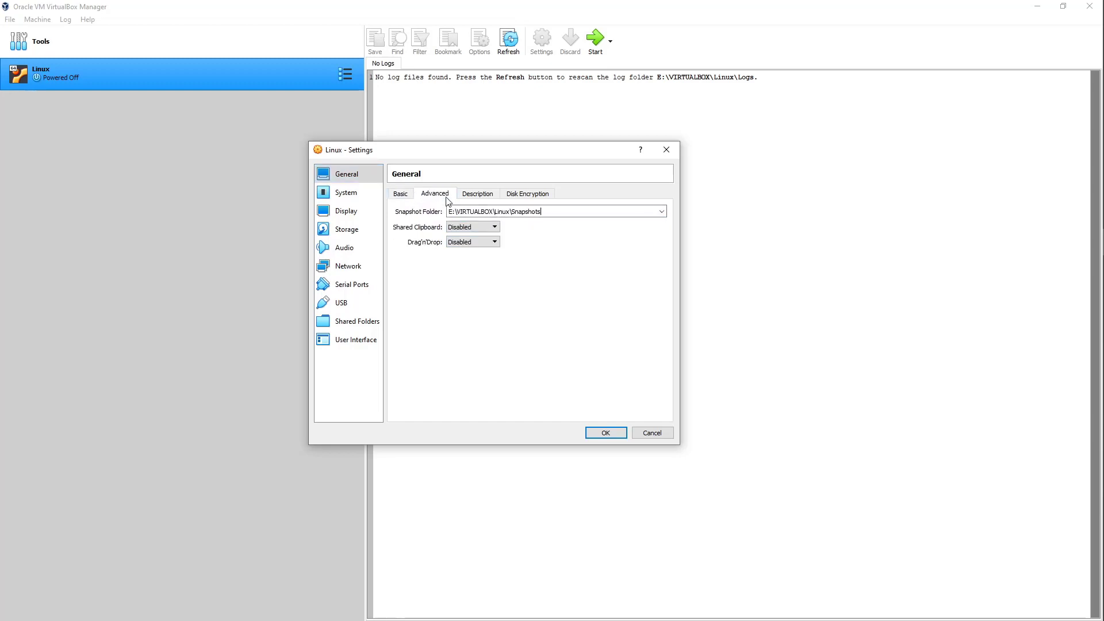
drag(550, 211, 435, 214)
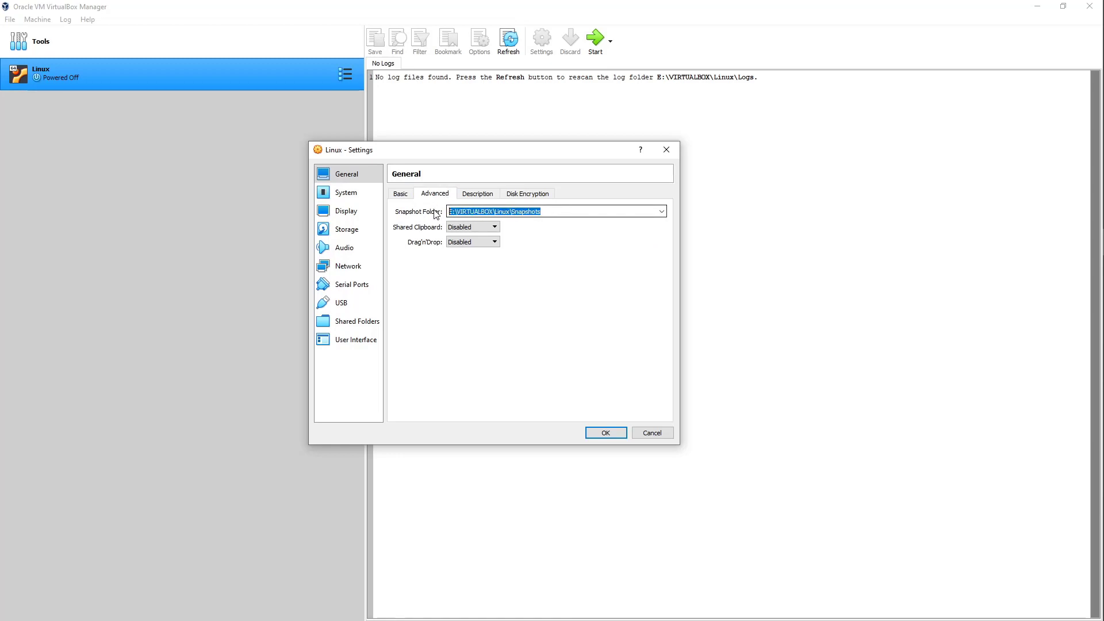
Enter "Instalação incial" as the Linux machine's description.
click(484, 198)
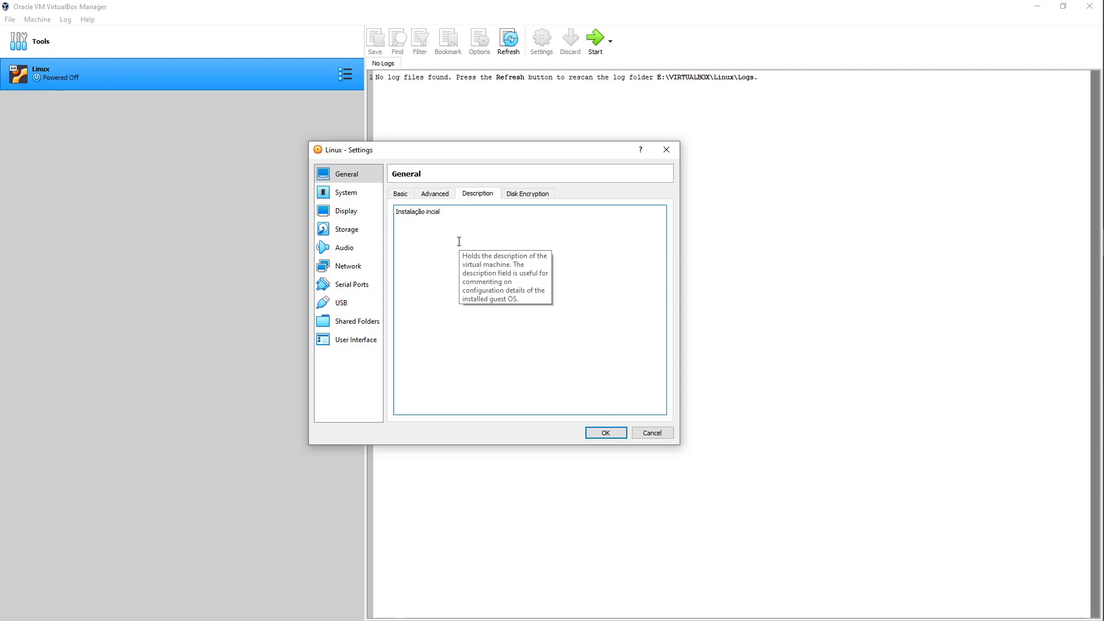
Enable disk encryption to look at the available ciphers, and disable it again.
click(525, 194)
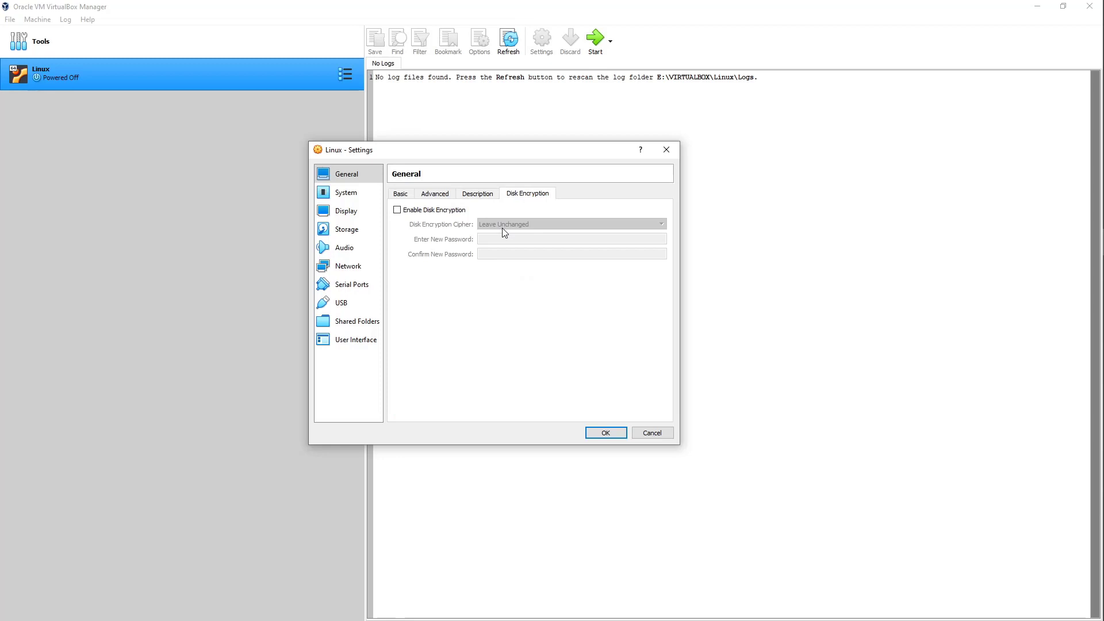
click(447, 211)
click(533, 224)
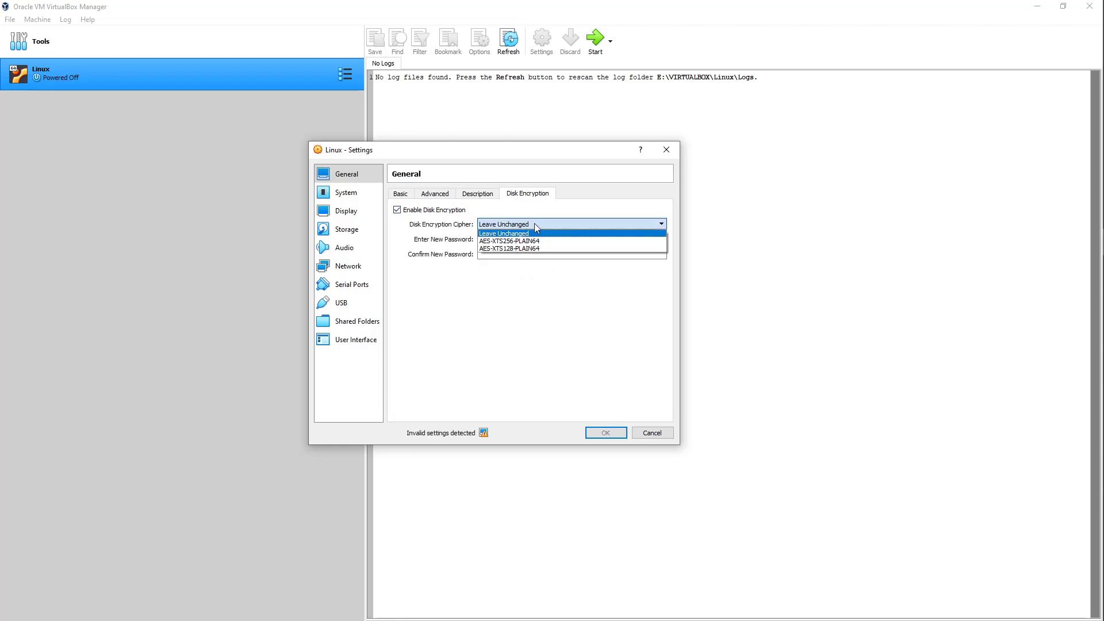
click(418, 212)
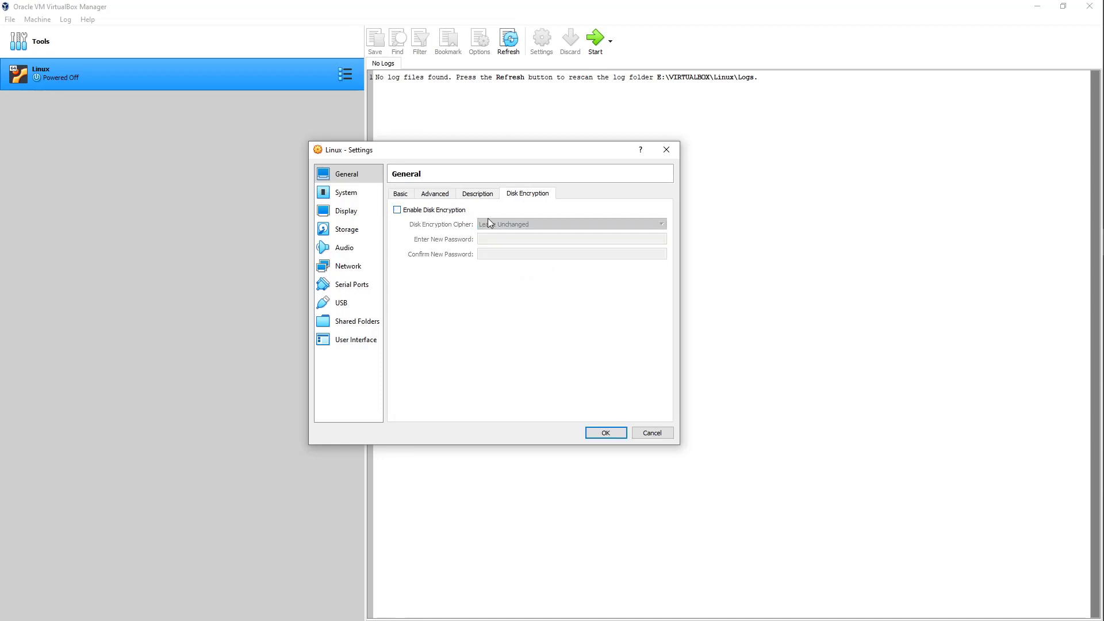
Exclude Floppy from the boot order in the machine's motherboard settings.
click(352, 200)
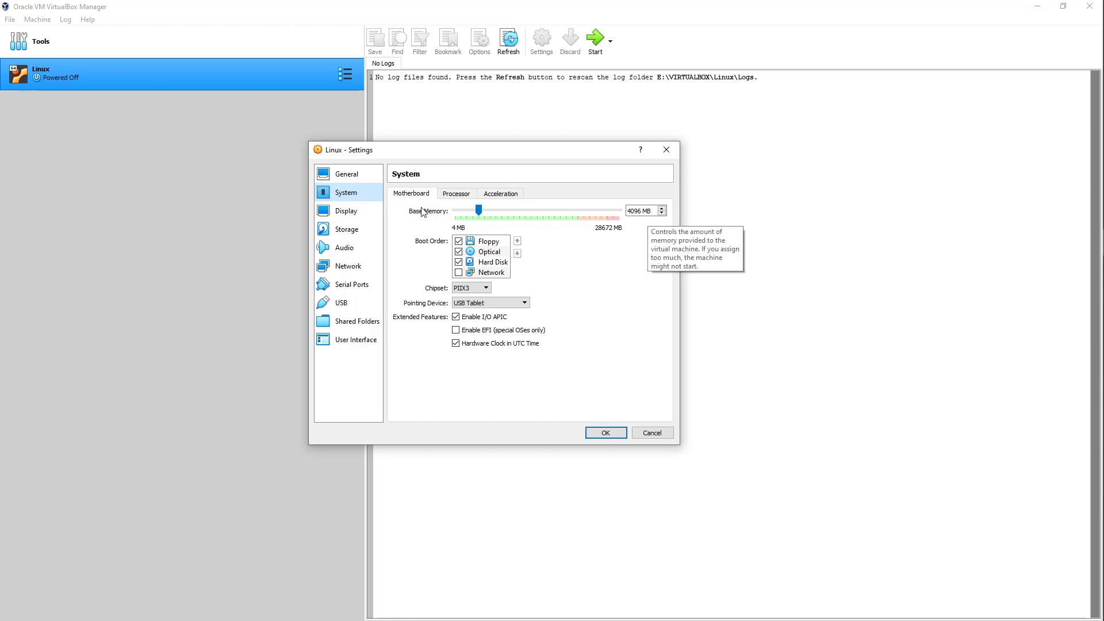
triple_click(636, 212)
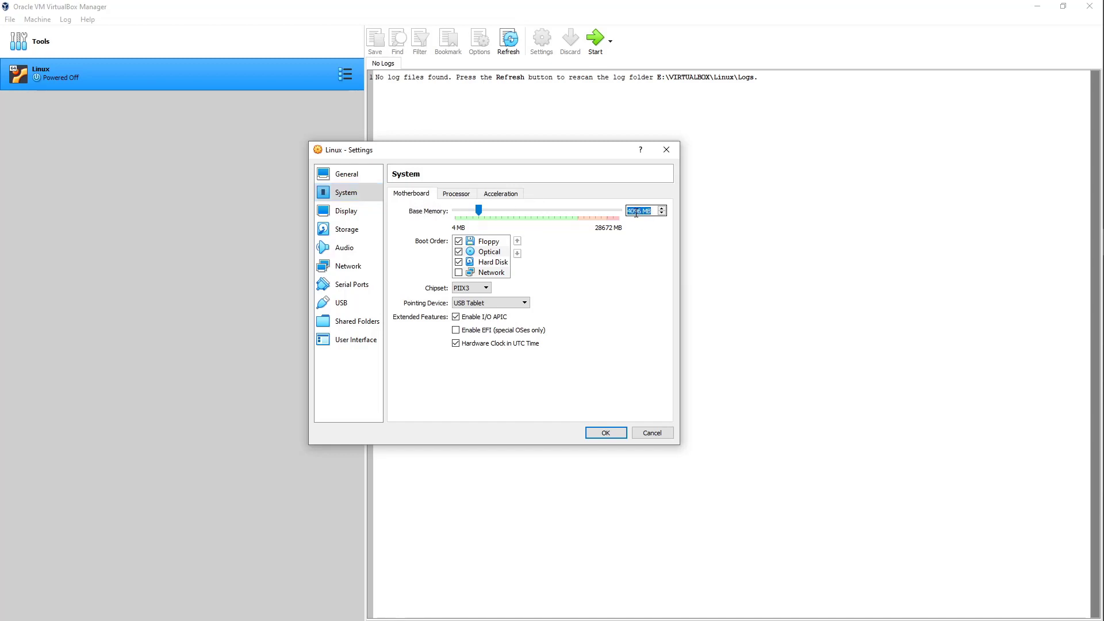
click(458, 241)
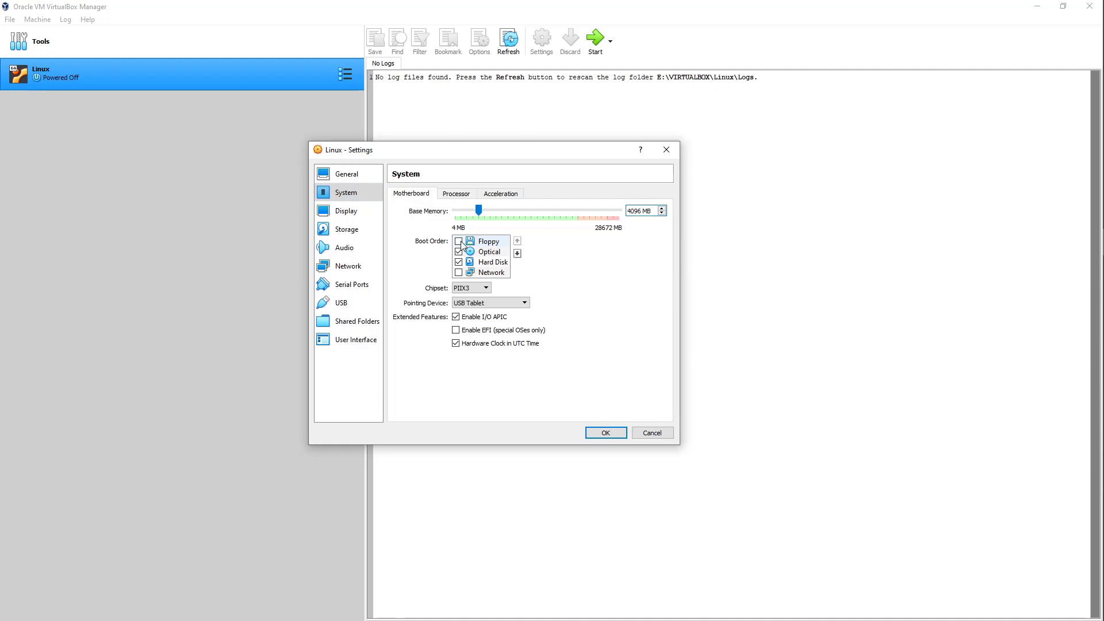
click(489, 252)
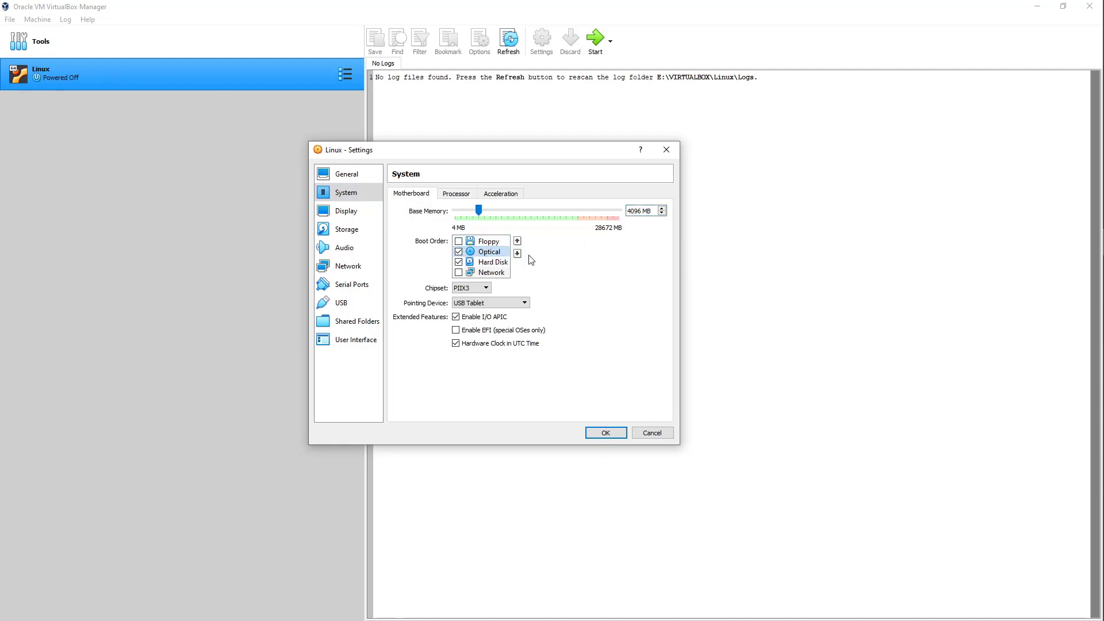
click(506, 263)
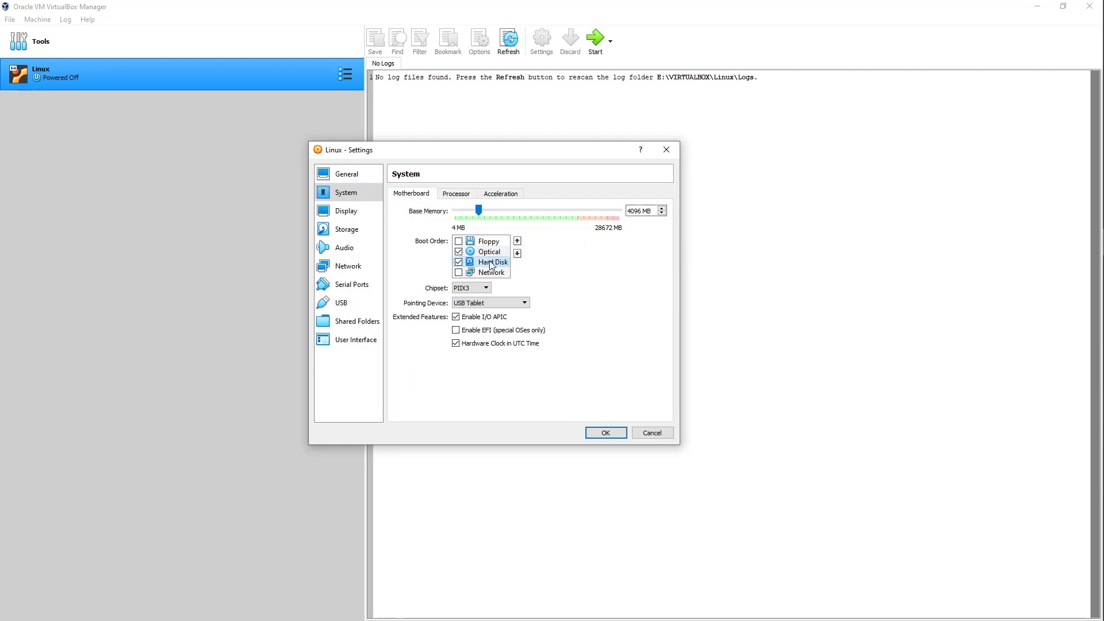
Reorder the boot devices so that Hard Disk comes first, followed by Optical, Network and Floppy.
click(518, 241)
click(518, 241)
click(489, 251)
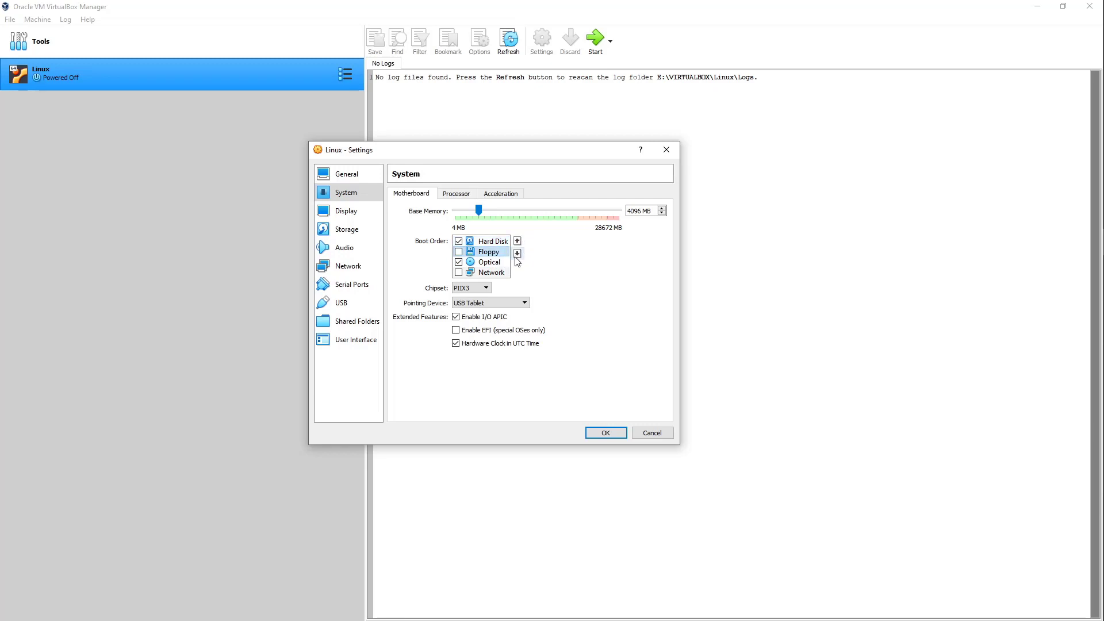
click(518, 254)
click(518, 254)
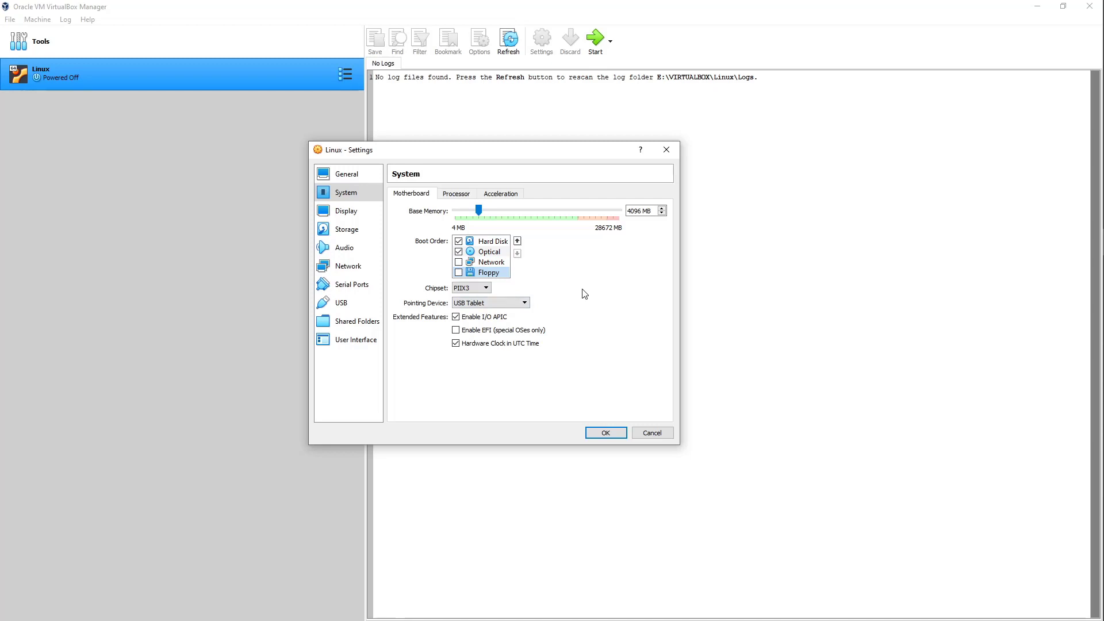
click(496, 263)
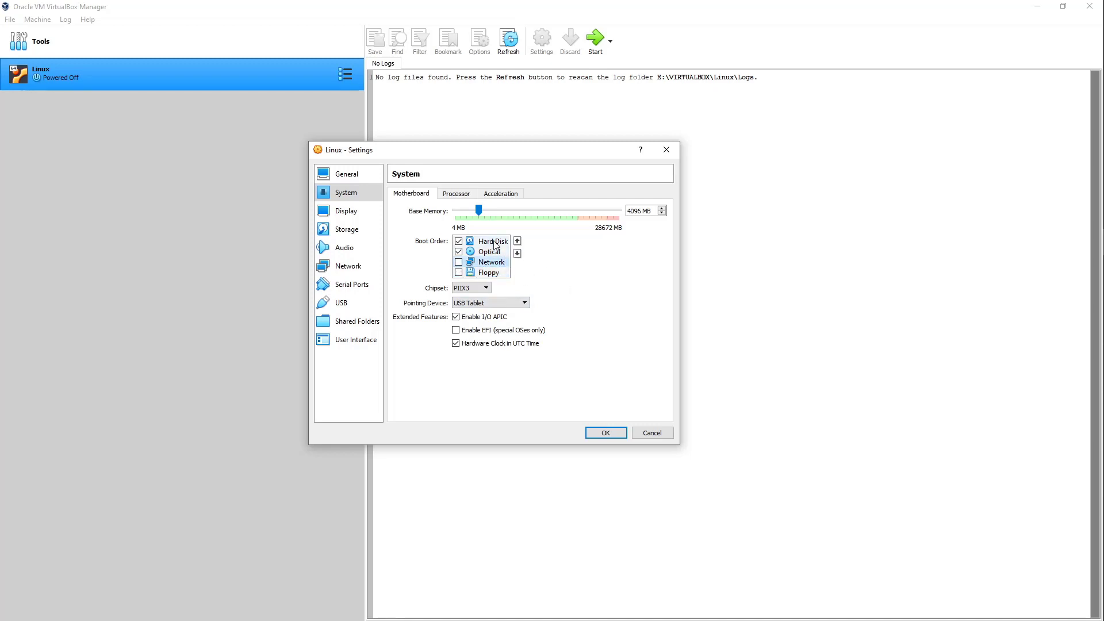
Look through the available chipset and pointing device options for the motherboard, keeping PIIX3 and USB Tablet.
click(483, 288)
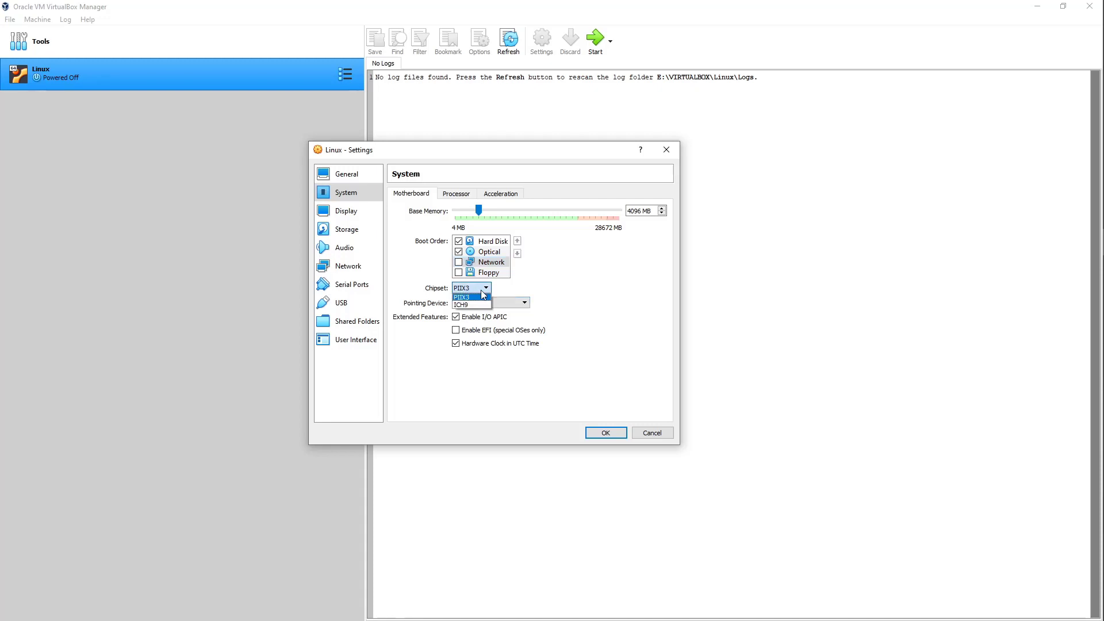
click(482, 290)
click(487, 303)
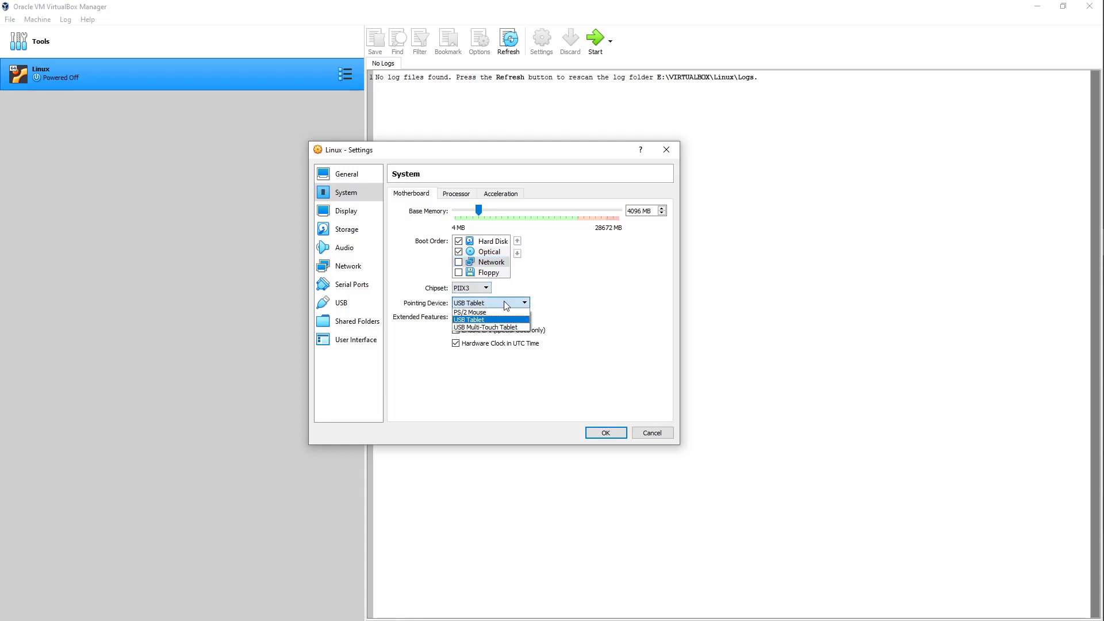
click(506, 305)
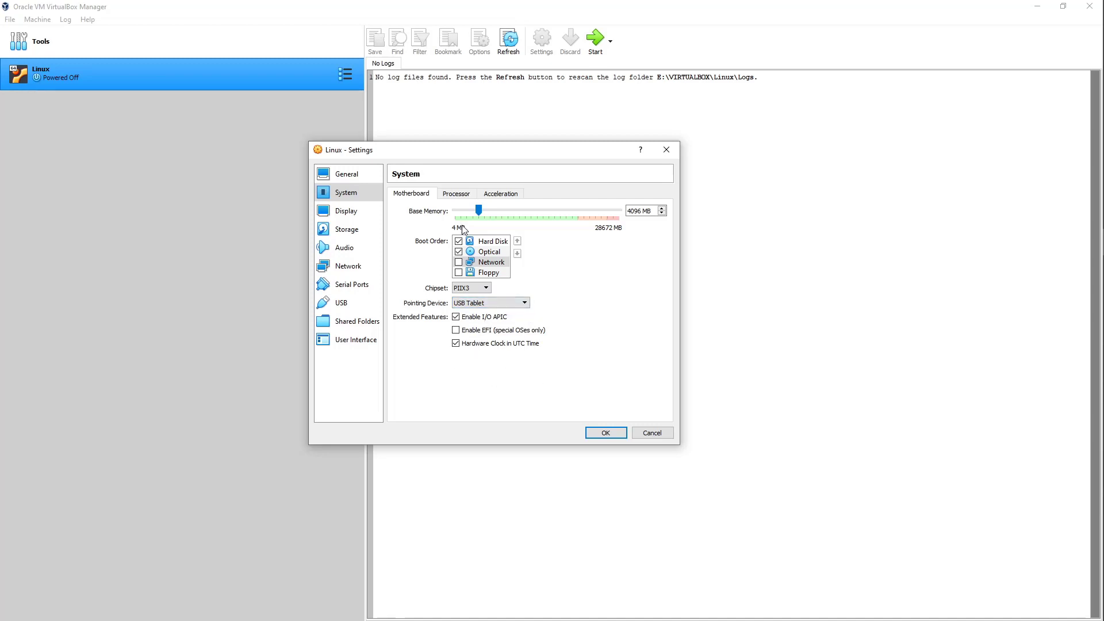
Set the machine's processor count to 2, leaving PAE/NX disabled.
click(466, 194)
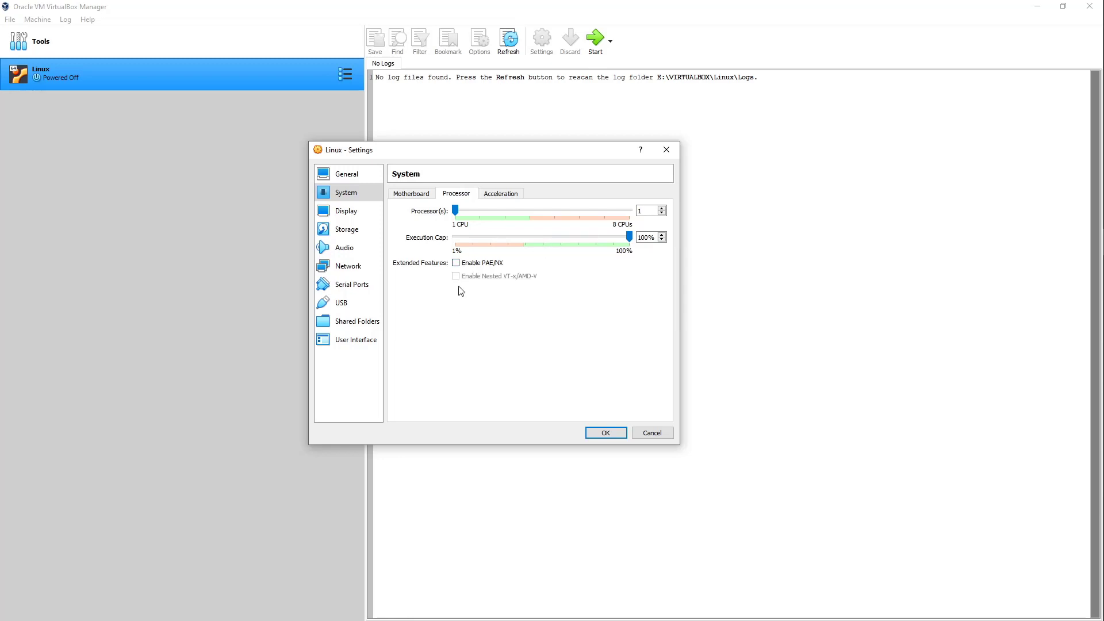
click(456, 264)
click(455, 263)
text(2)
Examine the paravirtualization interface choices in the system's acceleration settings, keeping Default.
click(502, 197)
click(508, 212)
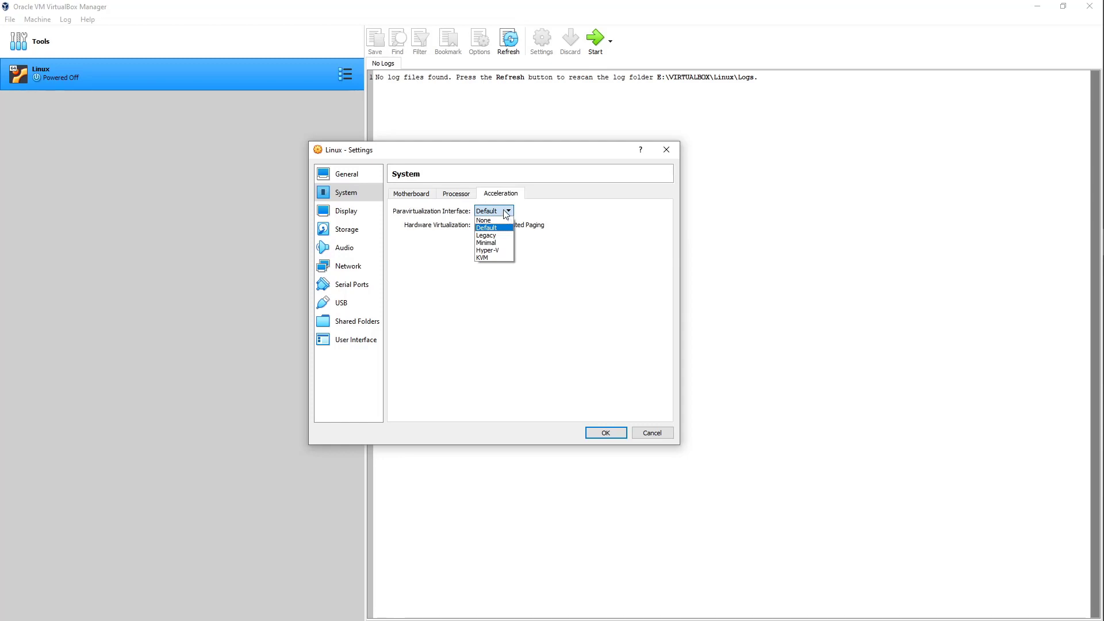
click(506, 213)
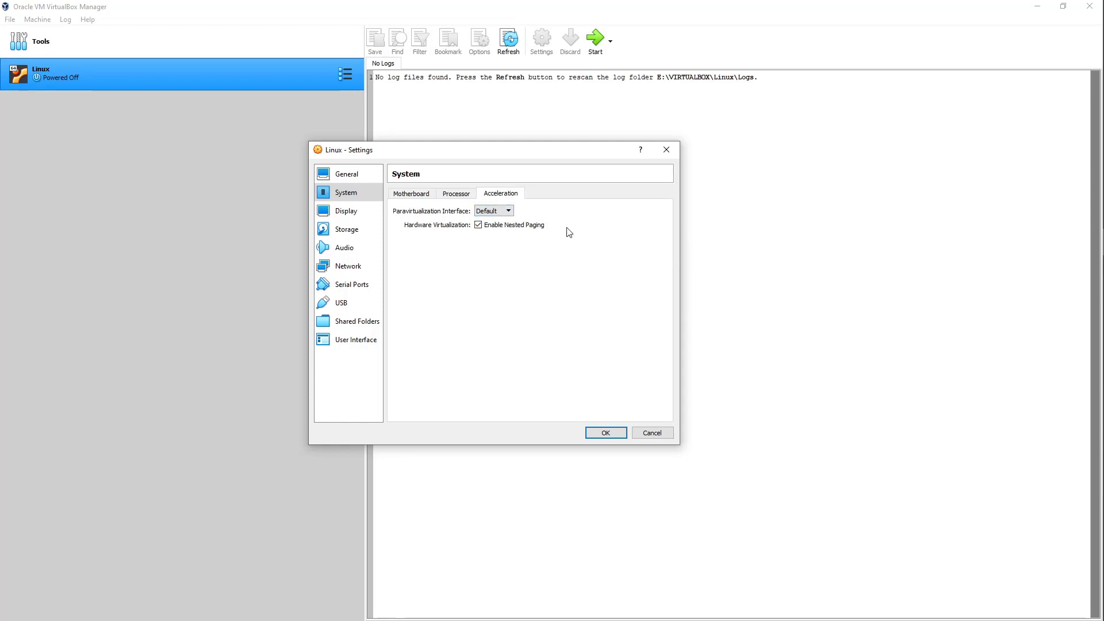
Examine the display's screen settings, including the video memory and monitor count.
click(346, 212)
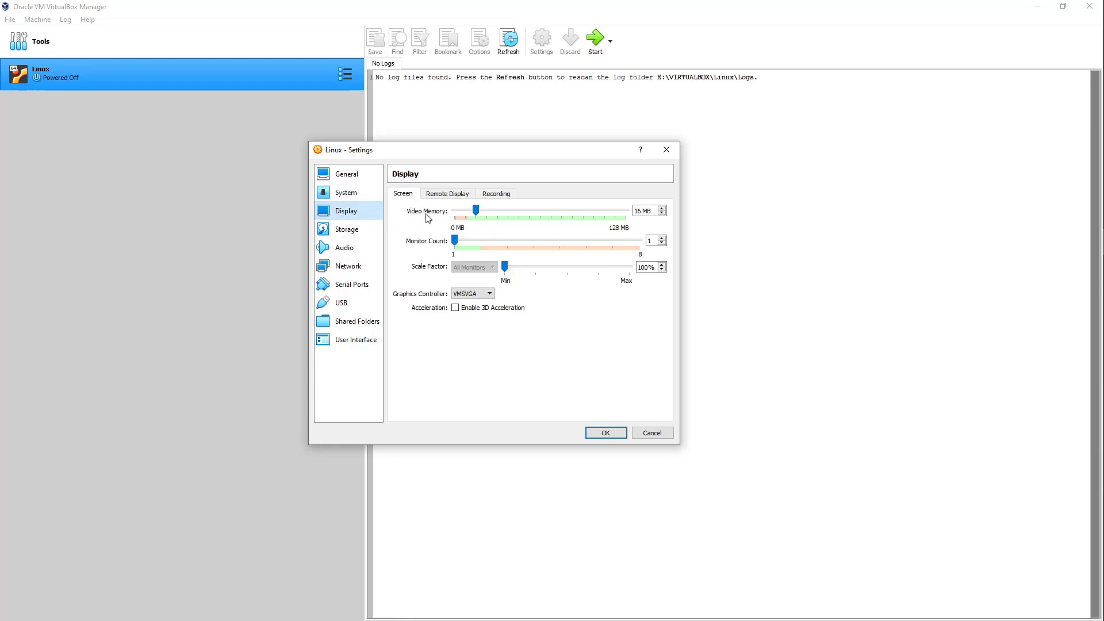
click(641, 211)
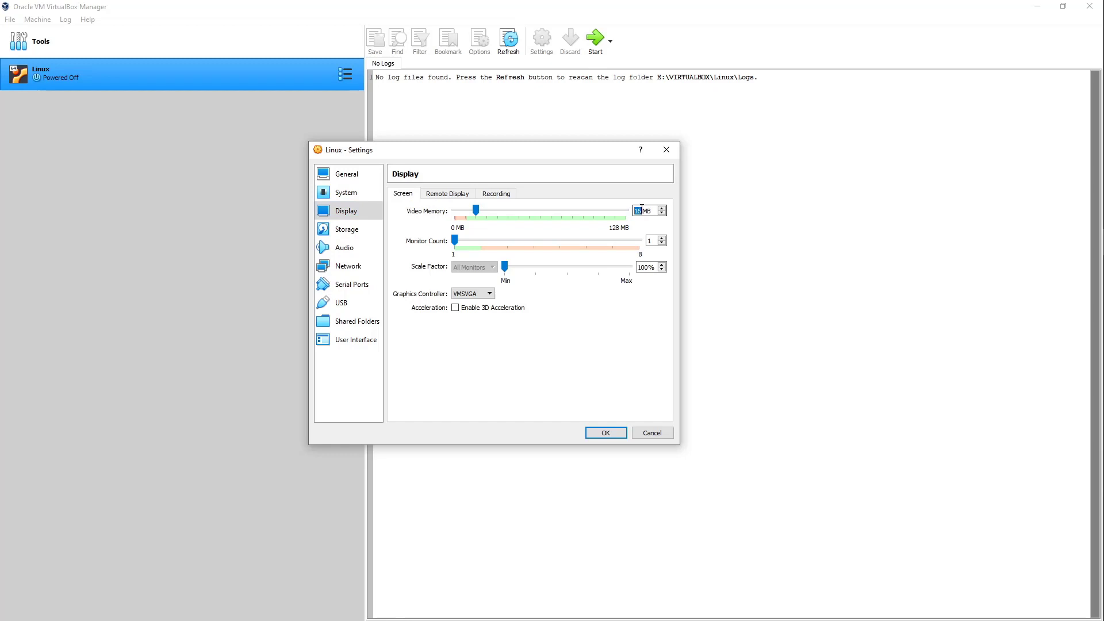
triple_click(642, 210)
mouse_move(454, 240)
mouse_down()
mouse_move(481, 251)
mouse_move(451, 253)
mouse_up()
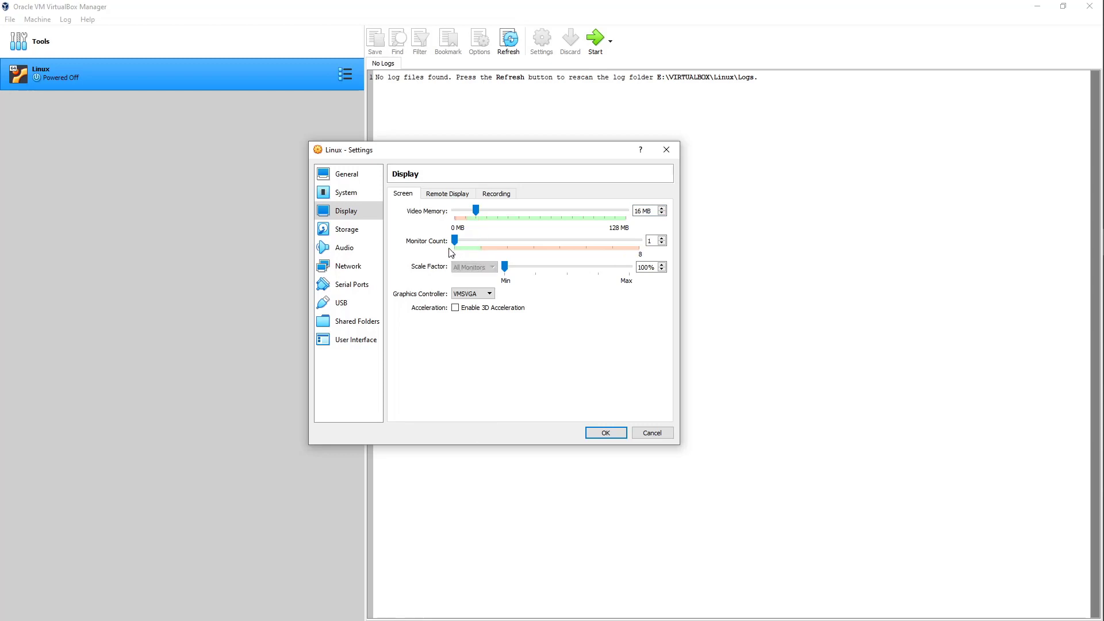
Enable the remote display server to look at its authentication methods, disable it again, and view the recording options.
click(452, 195)
click(429, 211)
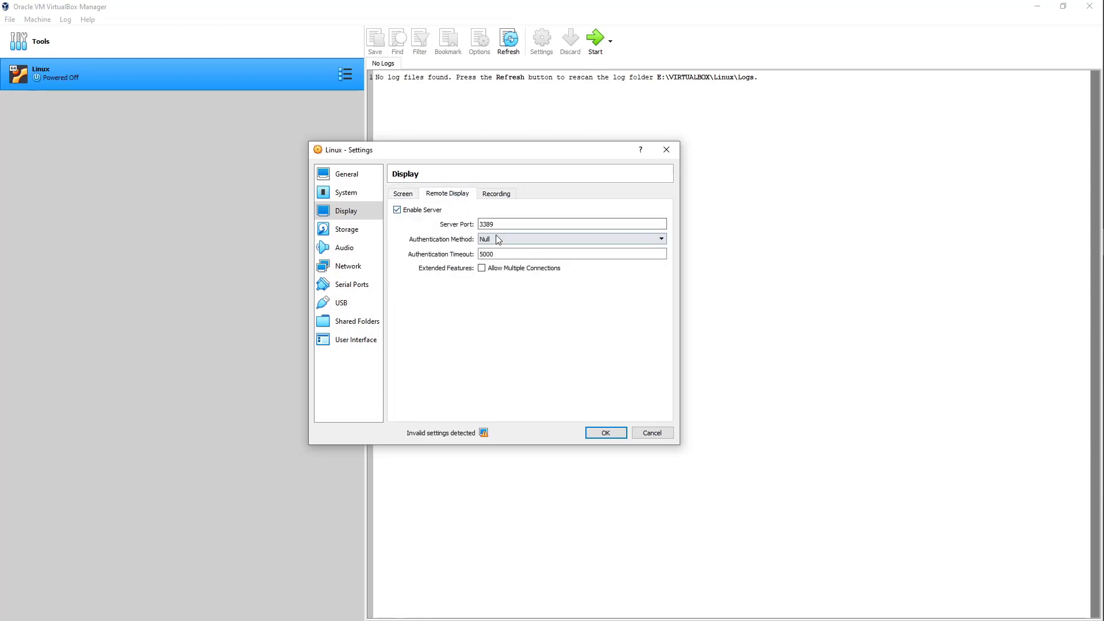
click(500, 238)
click(500, 236)
click(426, 212)
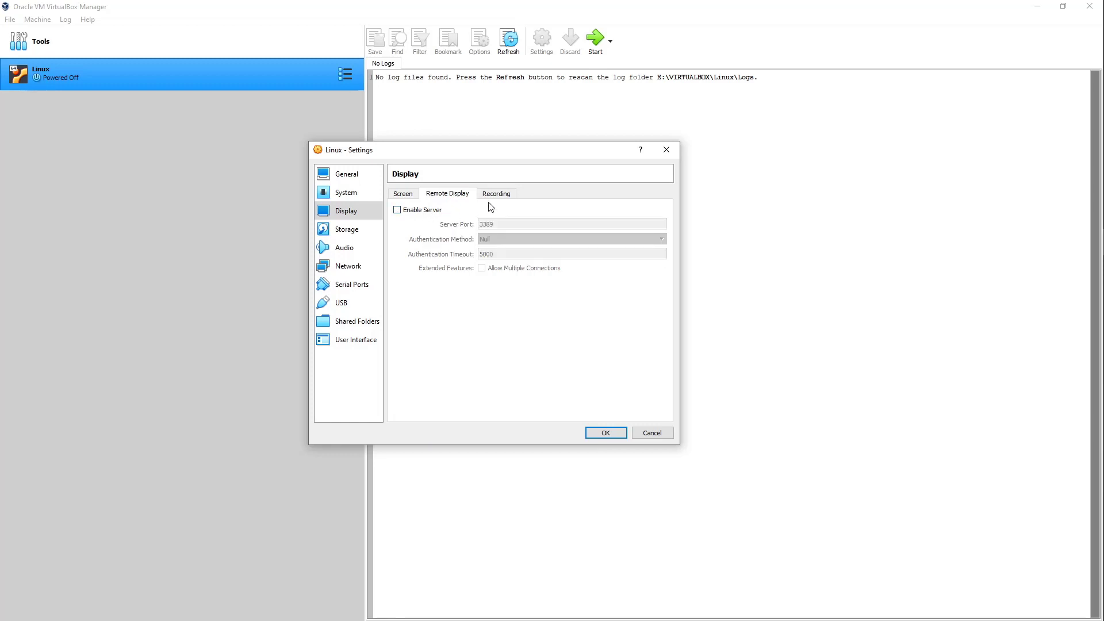
click(504, 195)
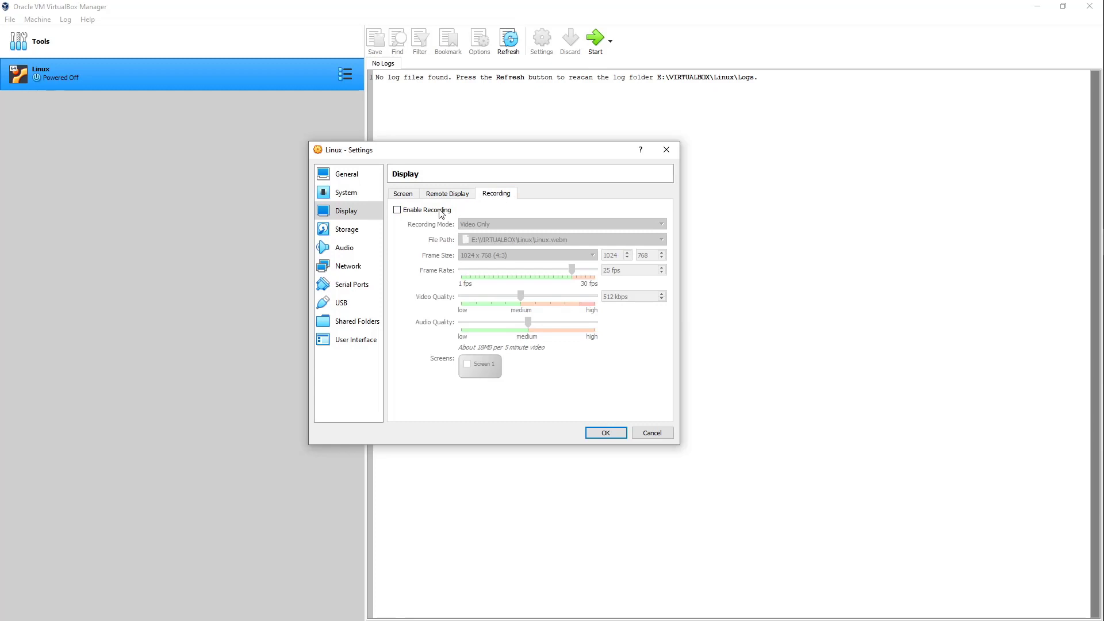
Load ubuntu-20.04-live-server-amd64.iso from the LINUX\iso folder into the empty optical drive of the IDE storage controller.
click(370, 234)
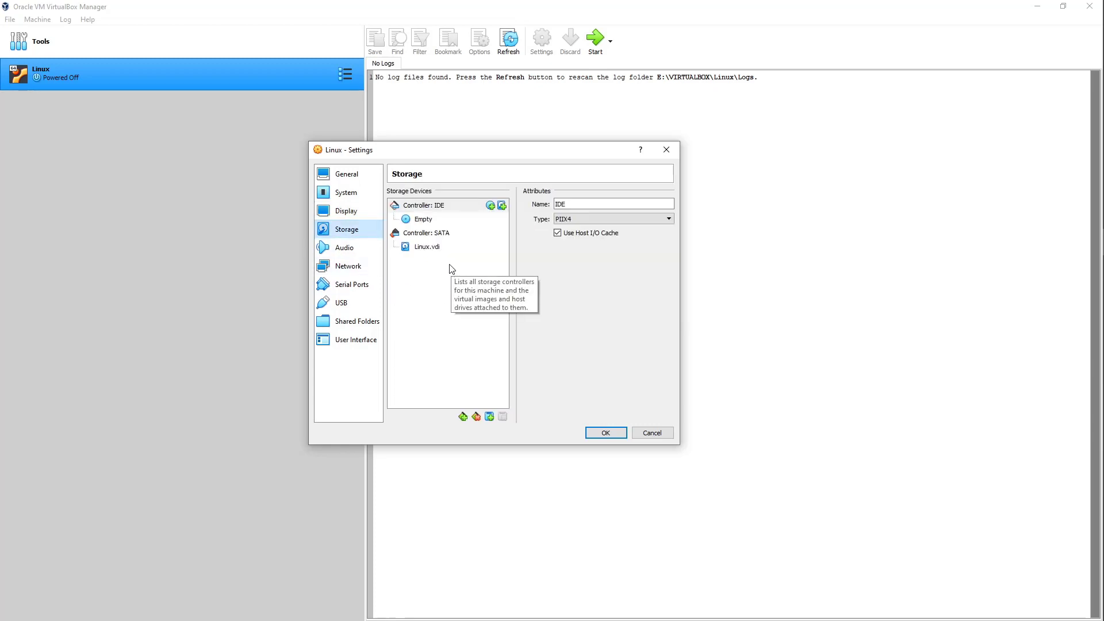
click(433, 219)
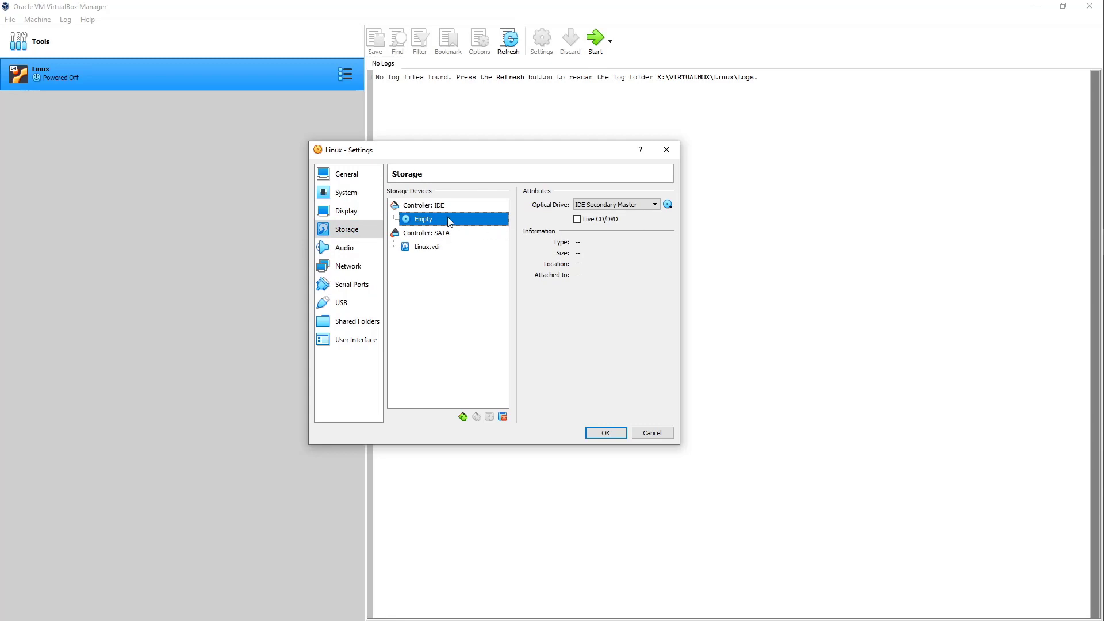
click(420, 210)
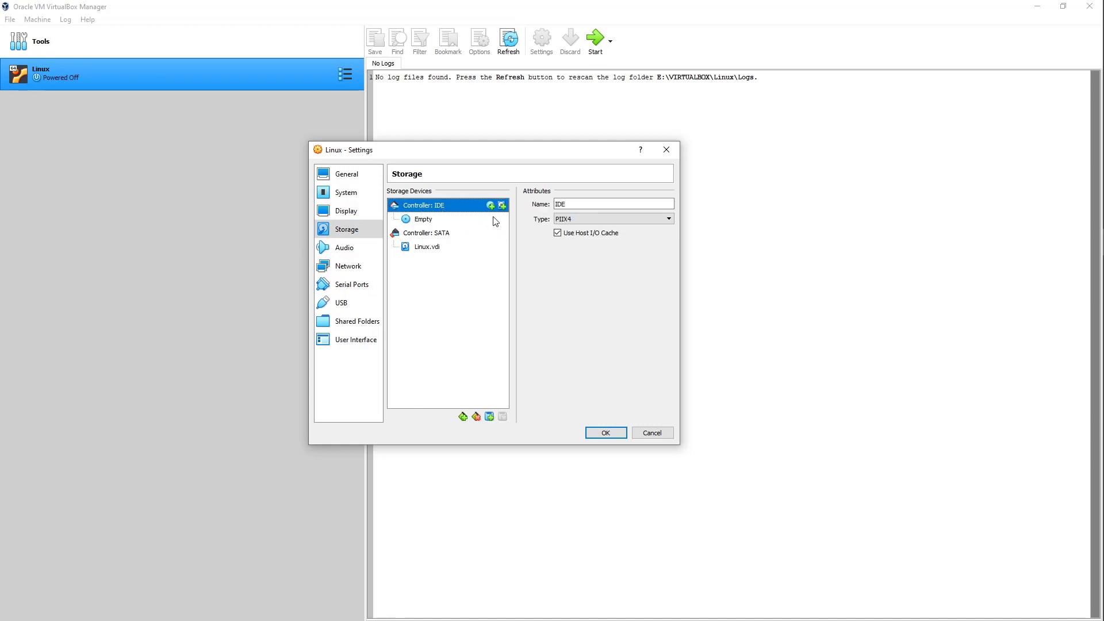
click(429, 222)
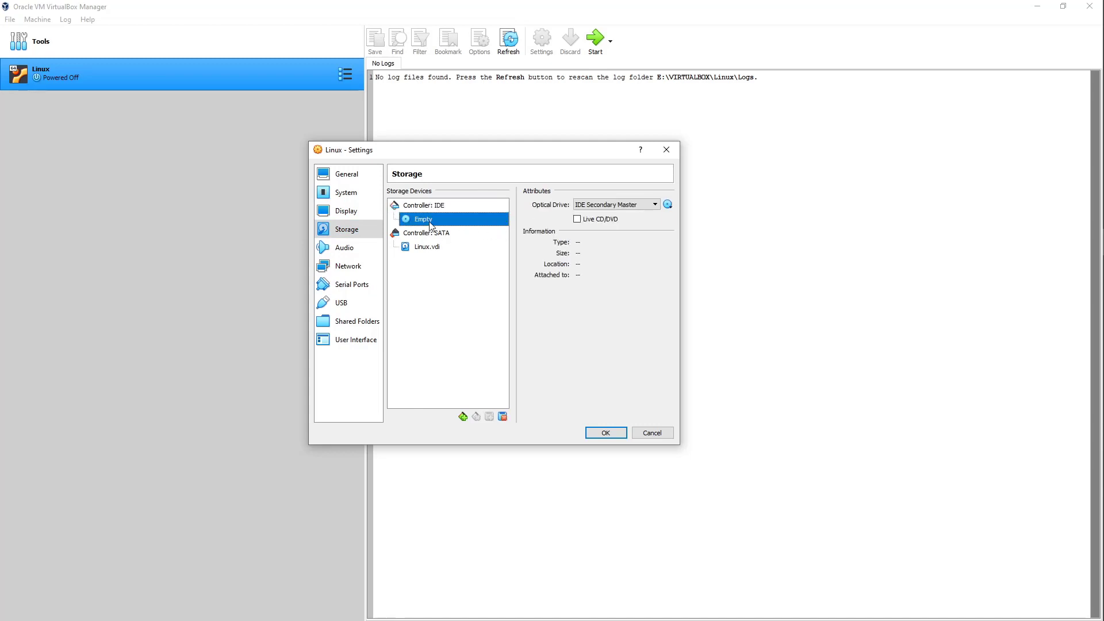
click(668, 205)
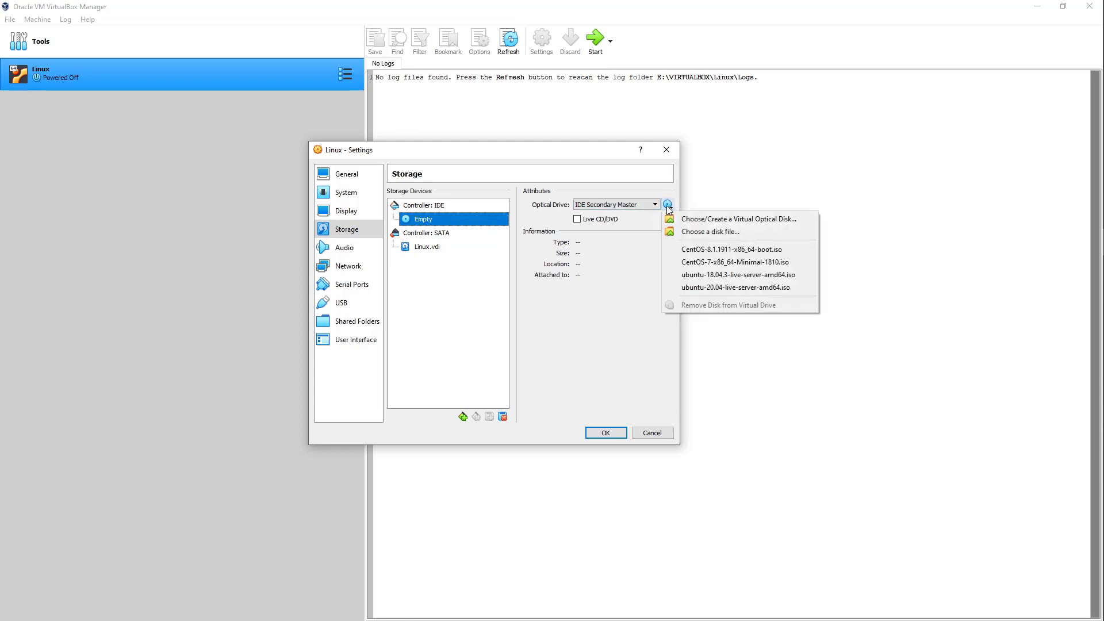
click(724, 239)
click(671, 206)
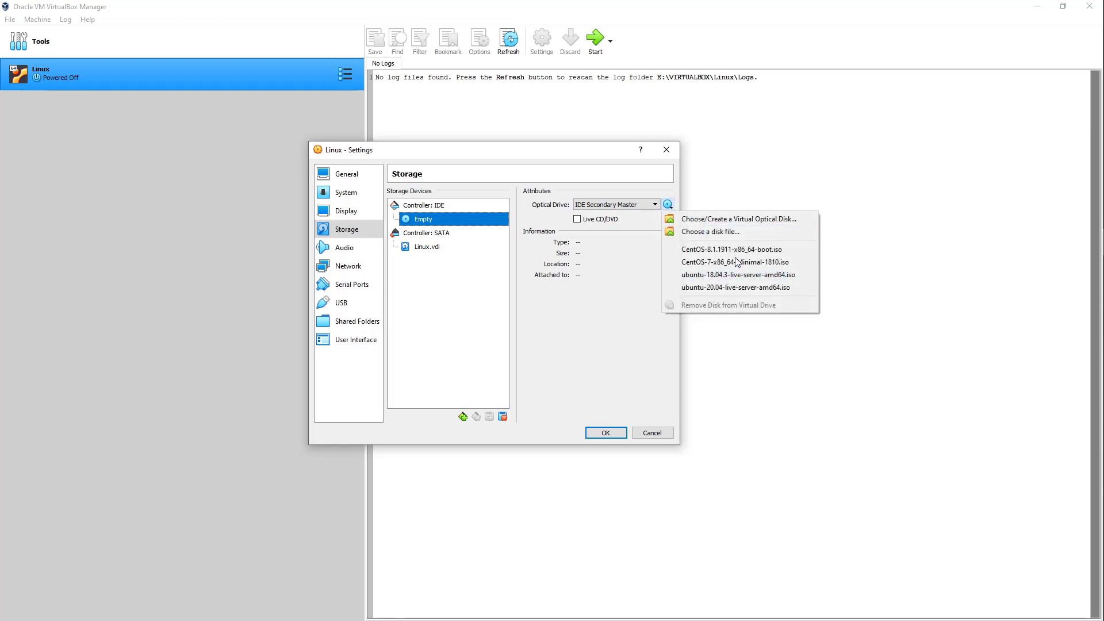
click(712, 231)
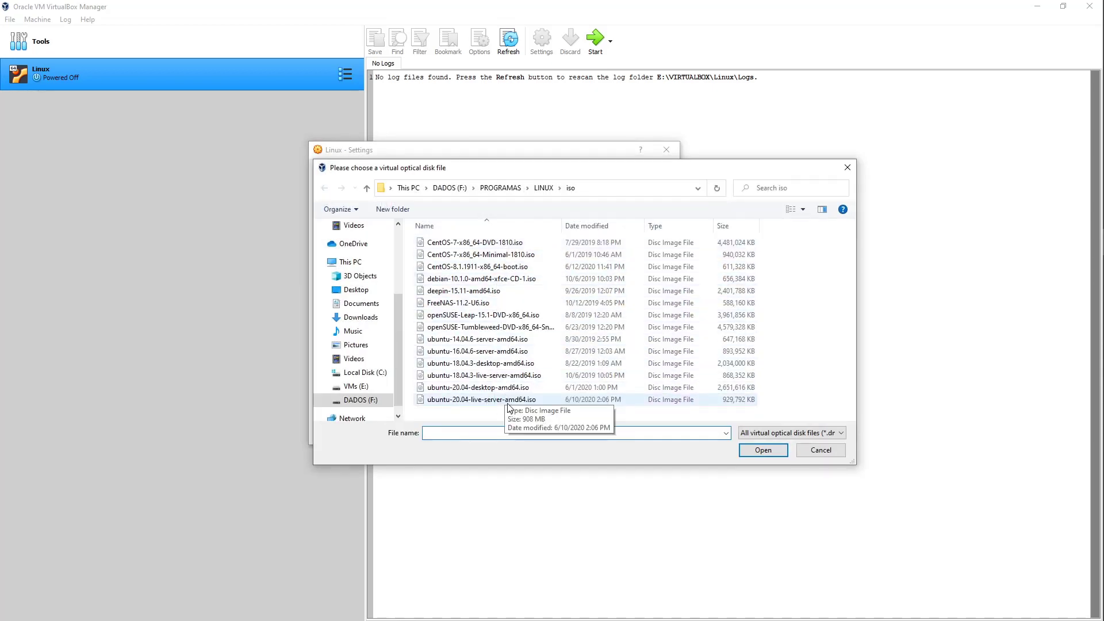
click(486, 401)
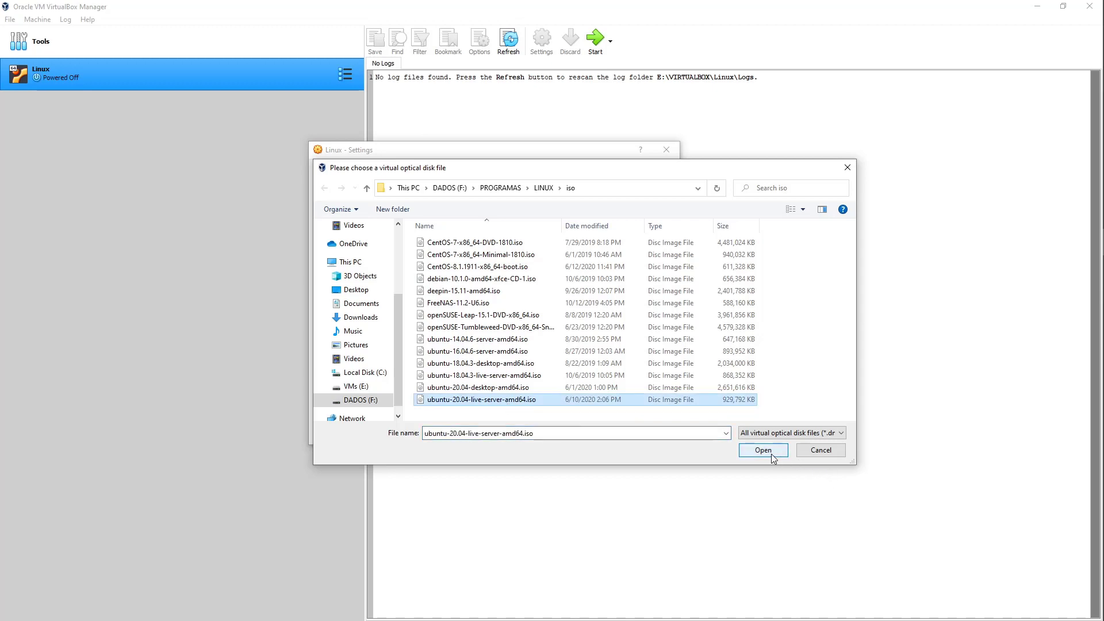
click(779, 457)
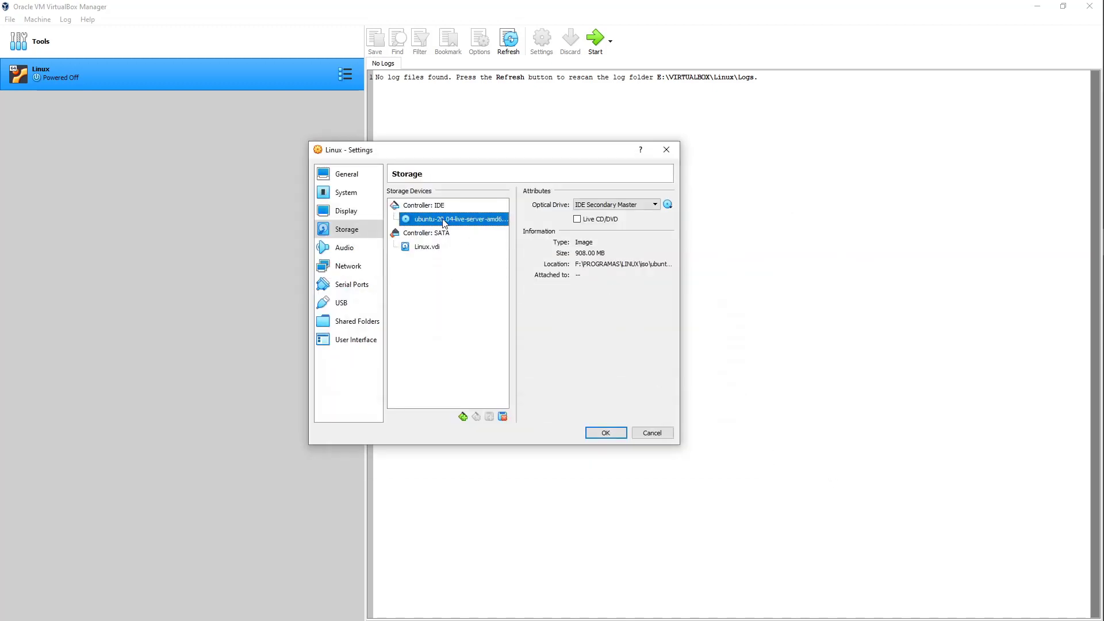
Add an LsiLogic (Default SCSI) controller to the machine's storage devices.
click(427, 235)
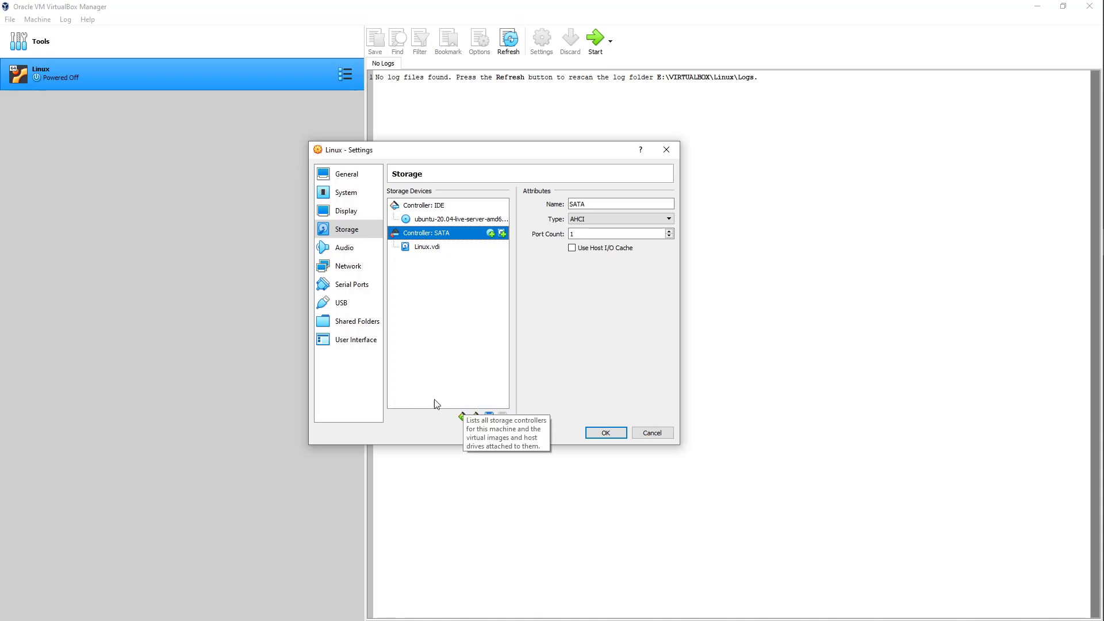
click(463, 418)
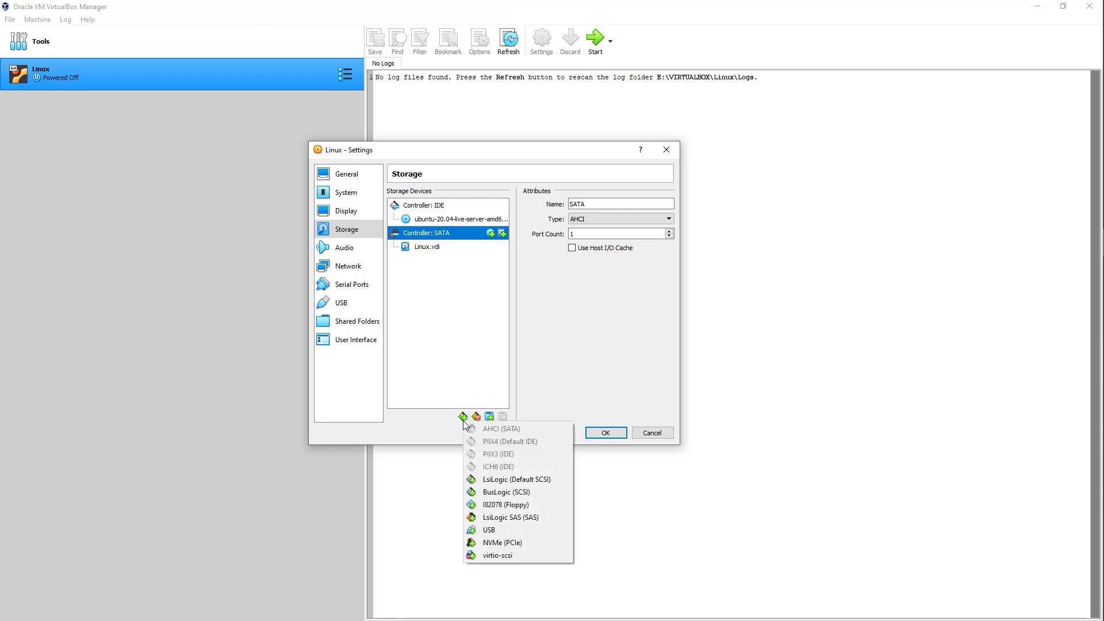
click(547, 486)
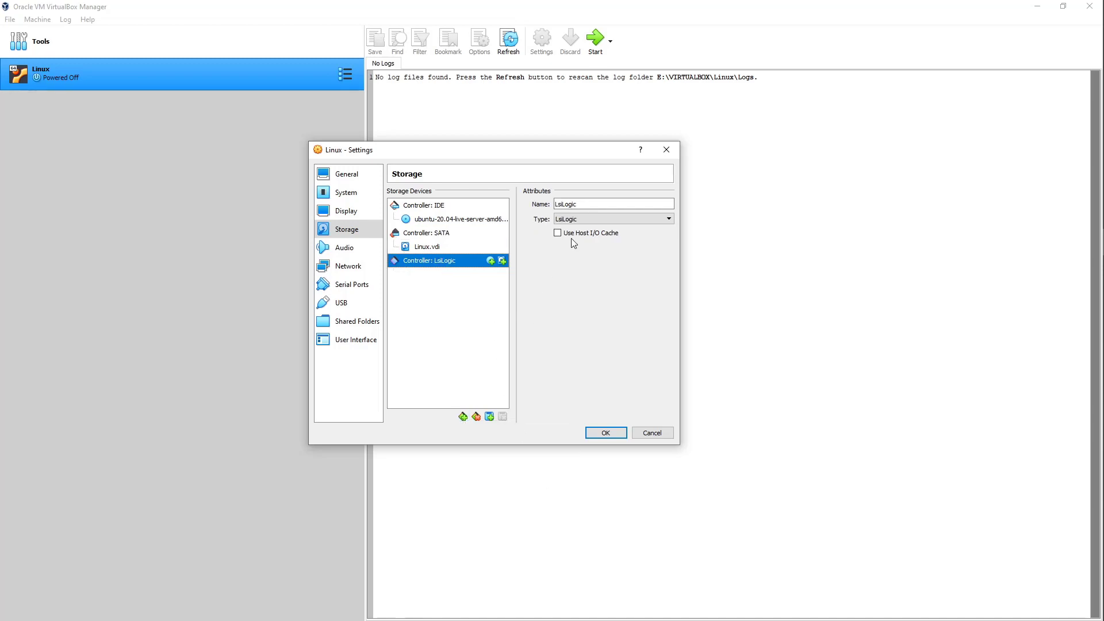
double_click(555, 204)
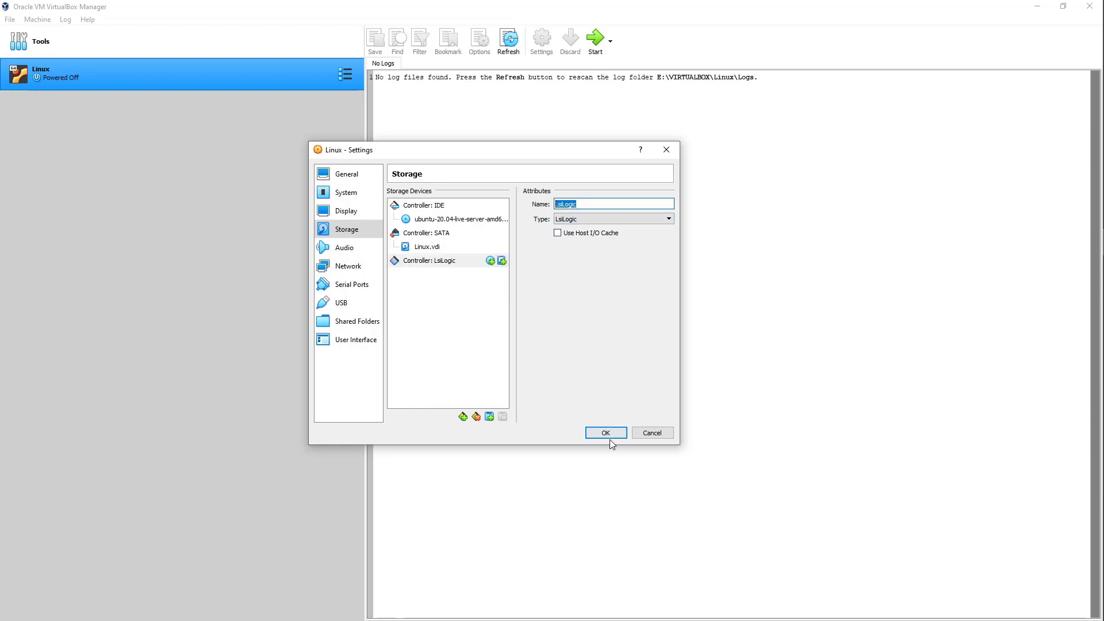
Examine the machine's audio settings and its four network adapters, ending on Adapter 1.
click(352, 250)
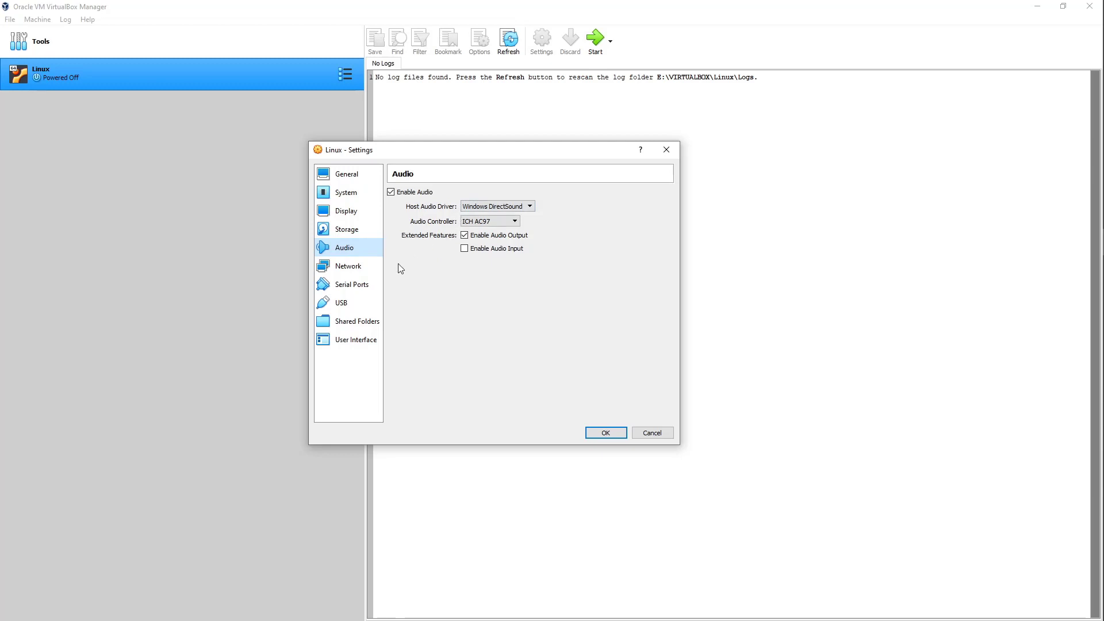
click(360, 273)
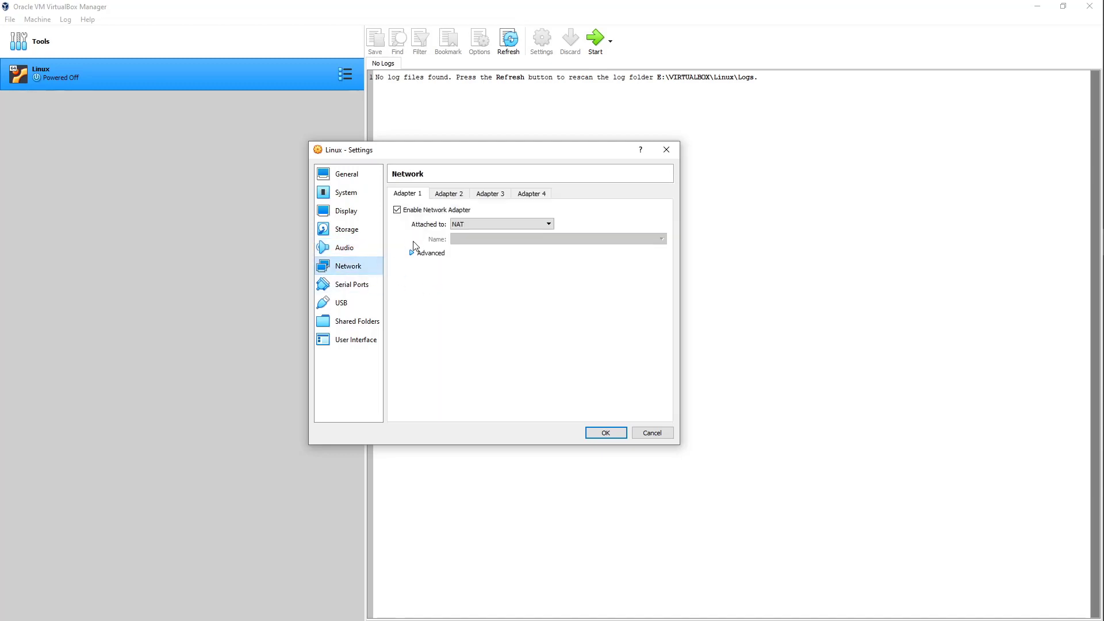
click(462, 195)
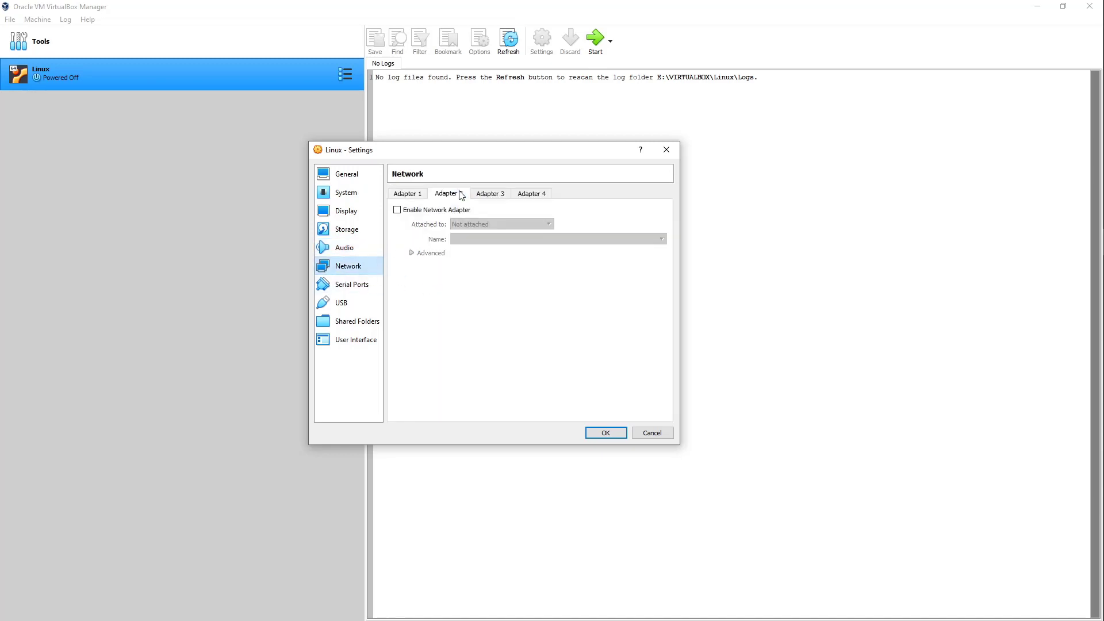
click(502, 195)
click(523, 195)
click(423, 198)
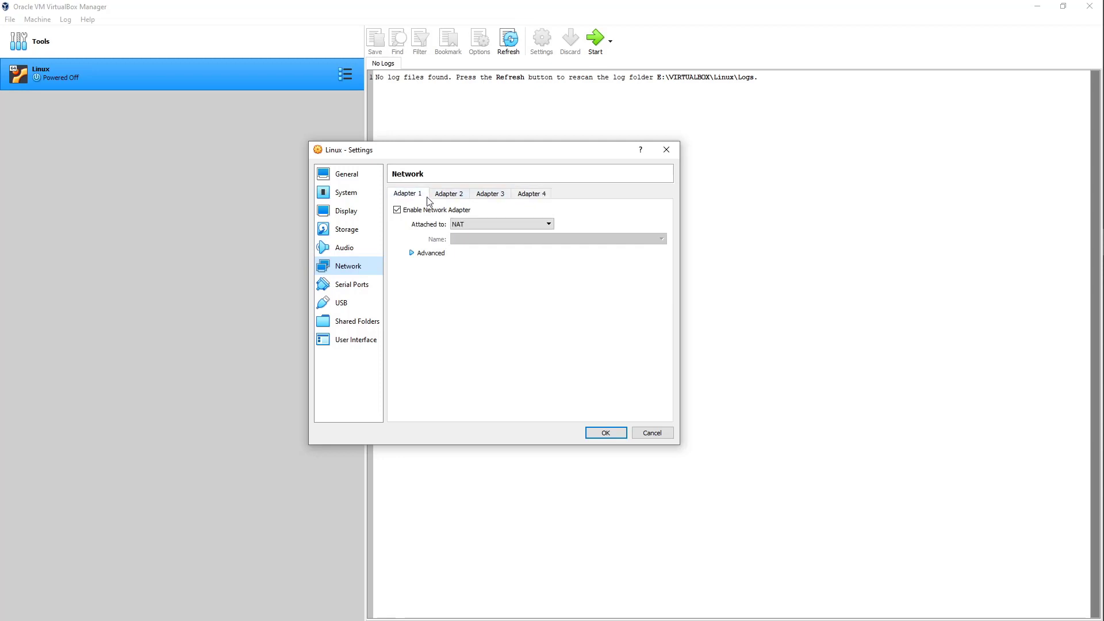
Examine the attachment modes available for network Adapter 1, keeping NAT, and expand its advanced options.
click(481, 226)
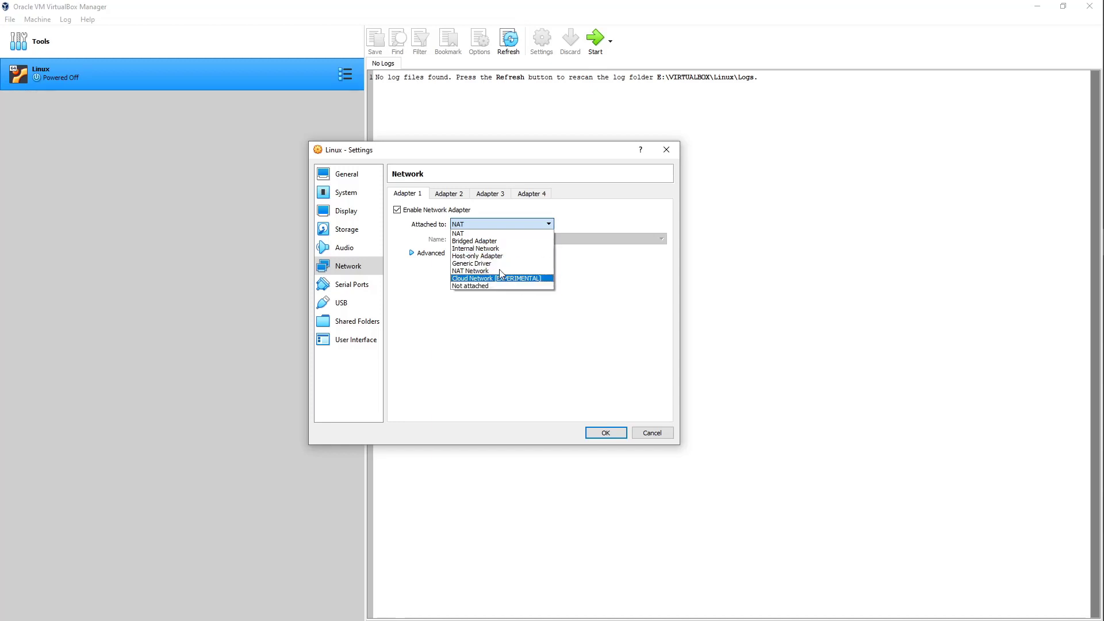
click(499, 328)
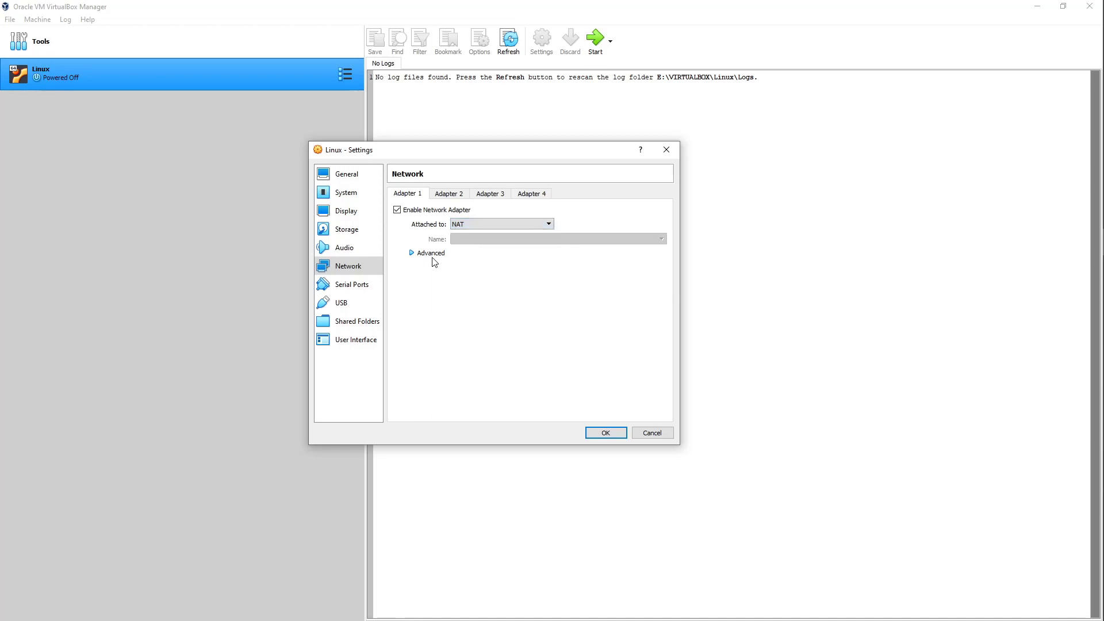
click(415, 255)
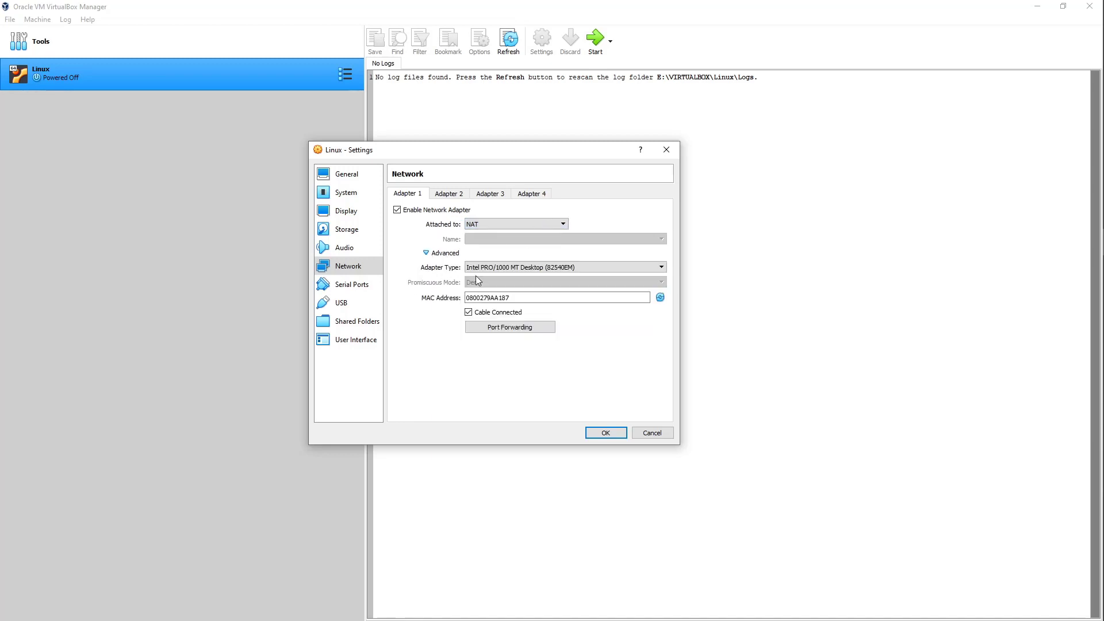
Check the adapter types offered for Adapter 1, keeping Intel PRO/1000 MT Desktop (82540EM), and generate a new random MAC address.
click(495, 268)
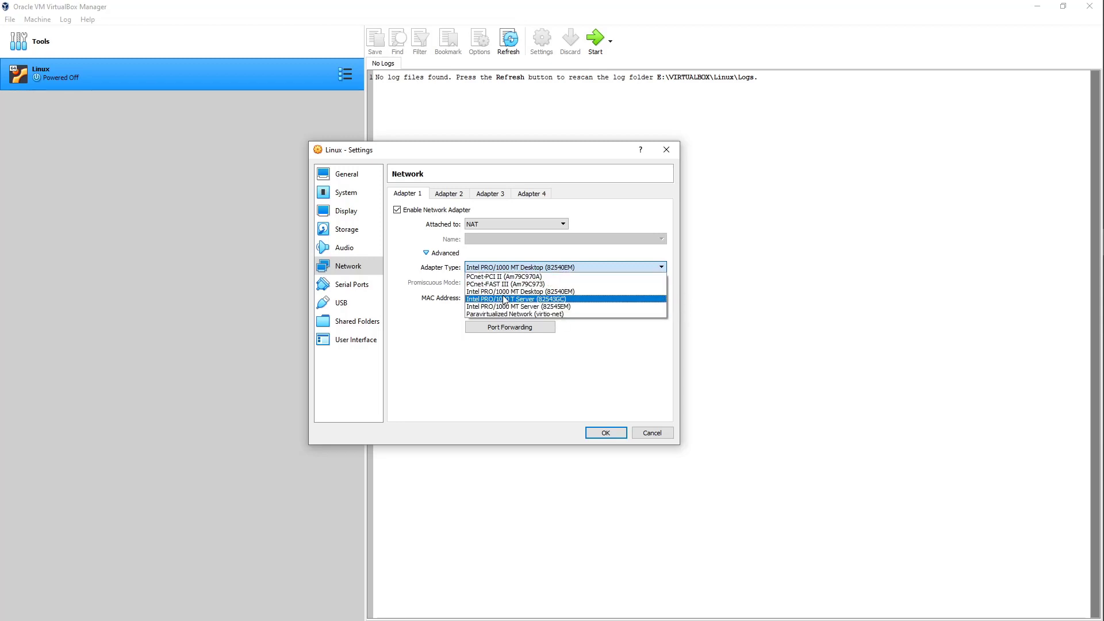
click(426, 296)
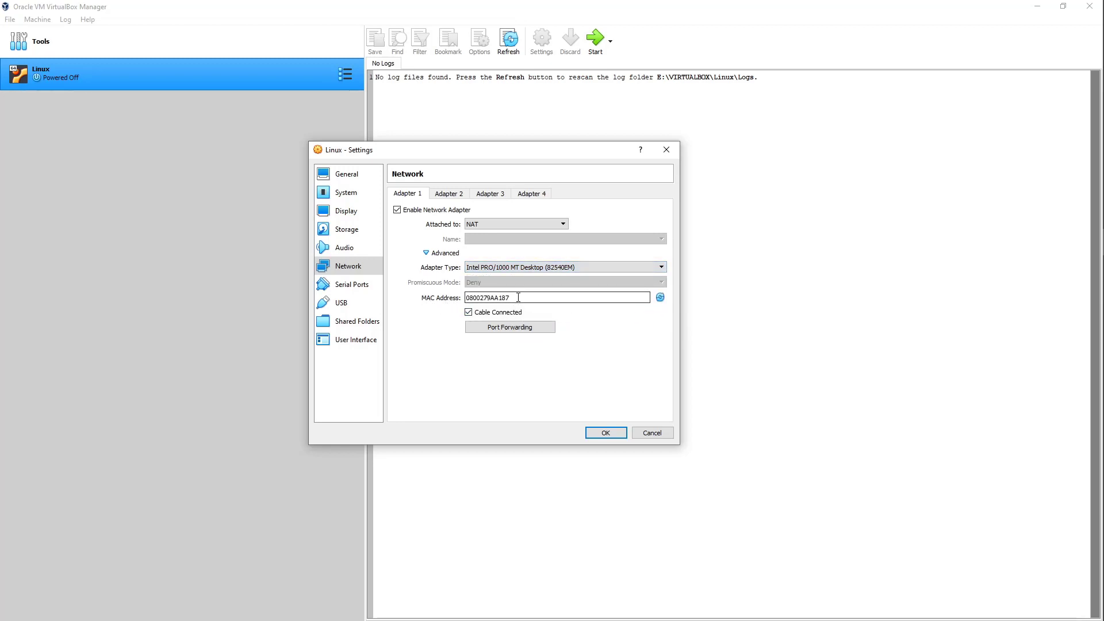
drag(517, 297, 461, 294)
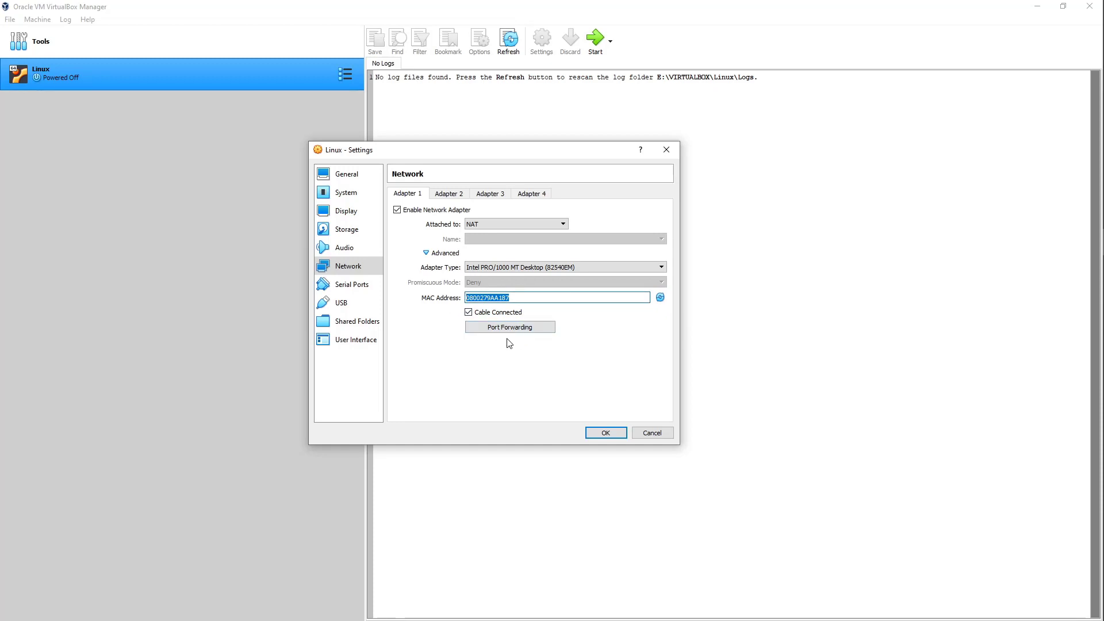
click(661, 301)
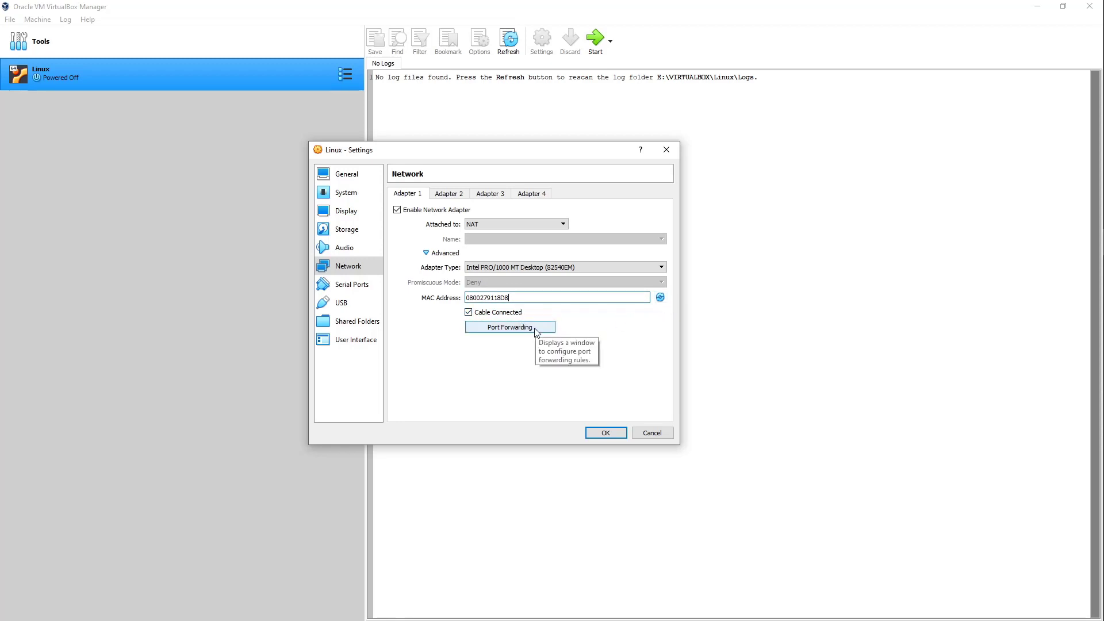
double_click(503, 296)
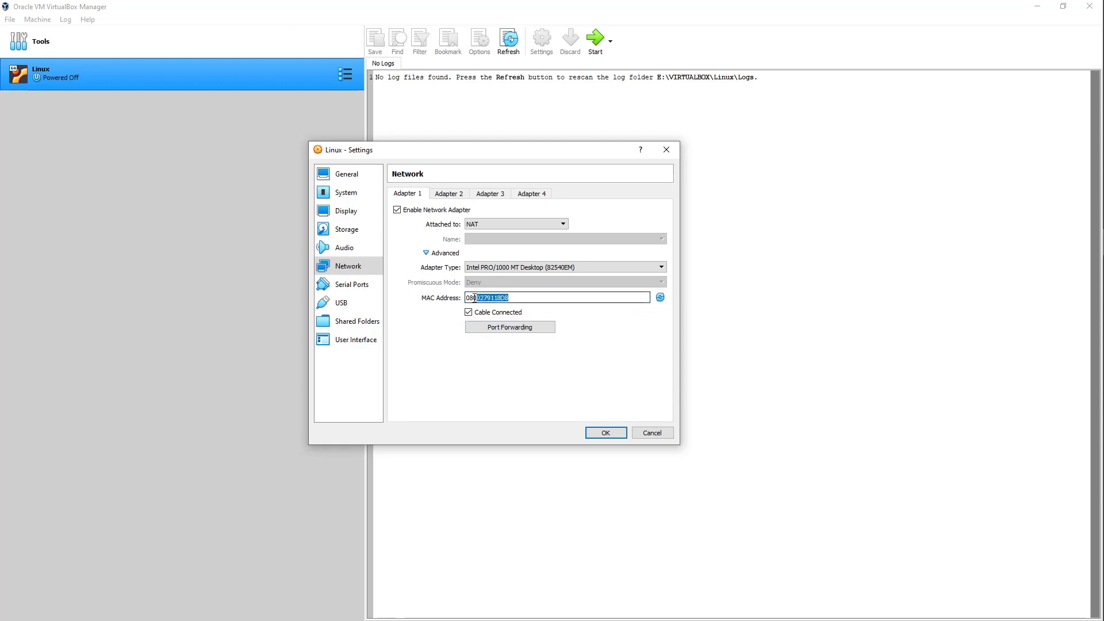
Review the machine's four serial ports and remove New Filter 1 from the USB device filters.
click(357, 286)
click(432, 194)
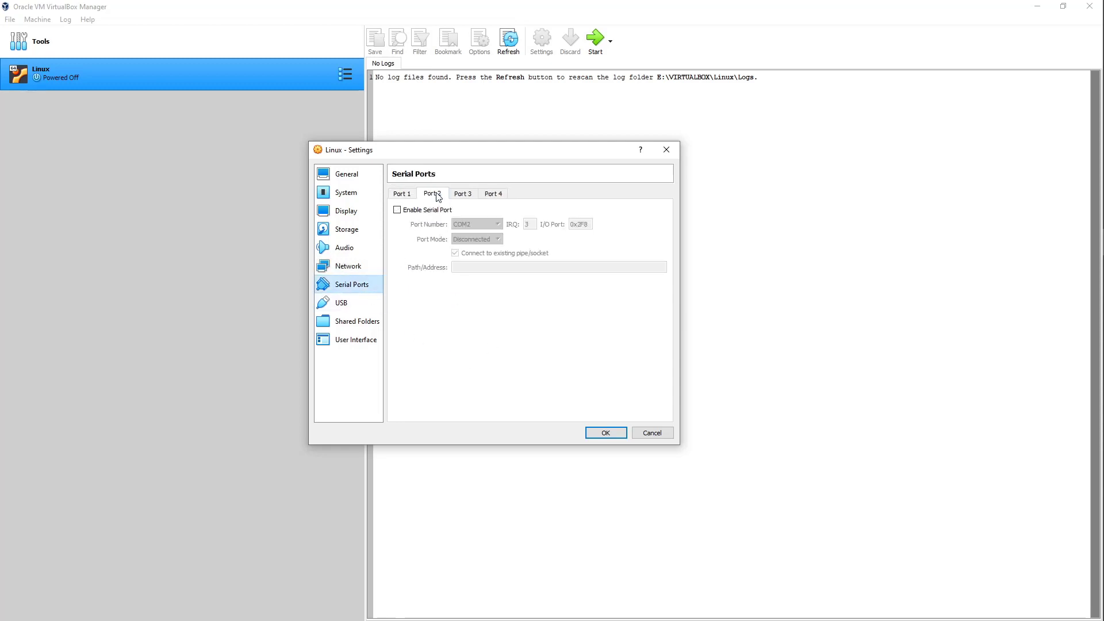
click(462, 194)
click(493, 194)
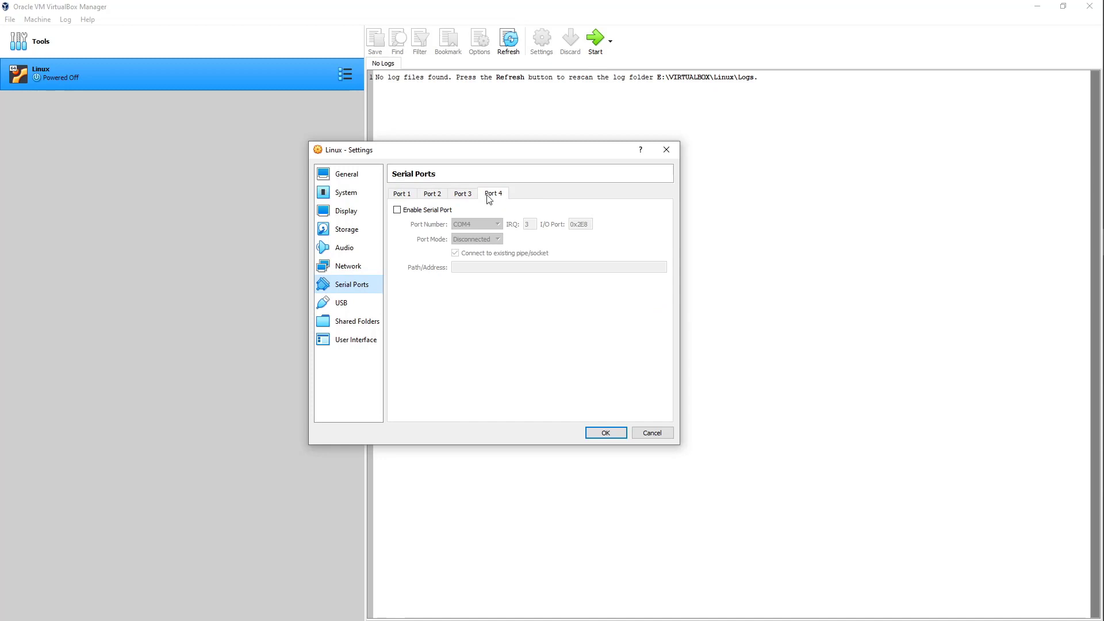
click(362, 303)
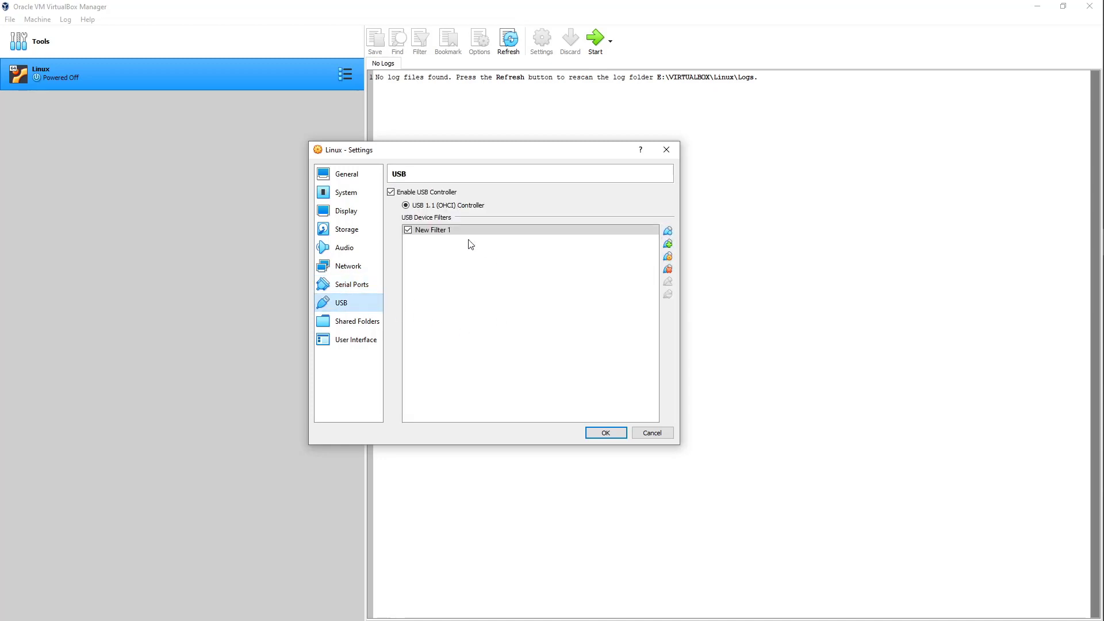
click(668, 269)
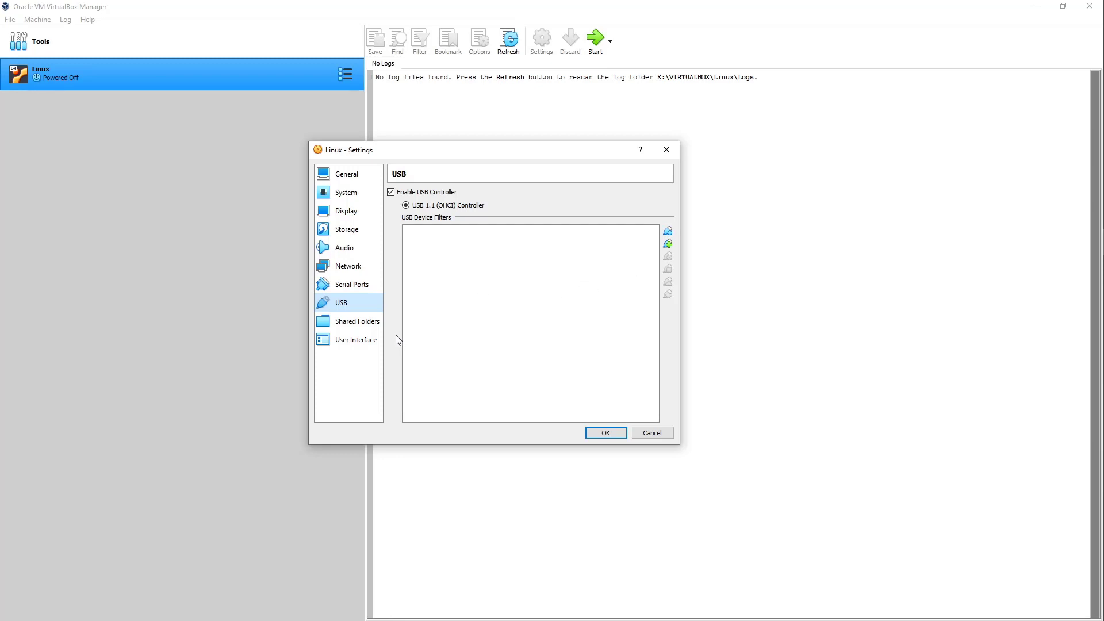
Add the Videos folder from the host's user directory as a shared machine folder, without read-only or auto-mount.
click(353, 326)
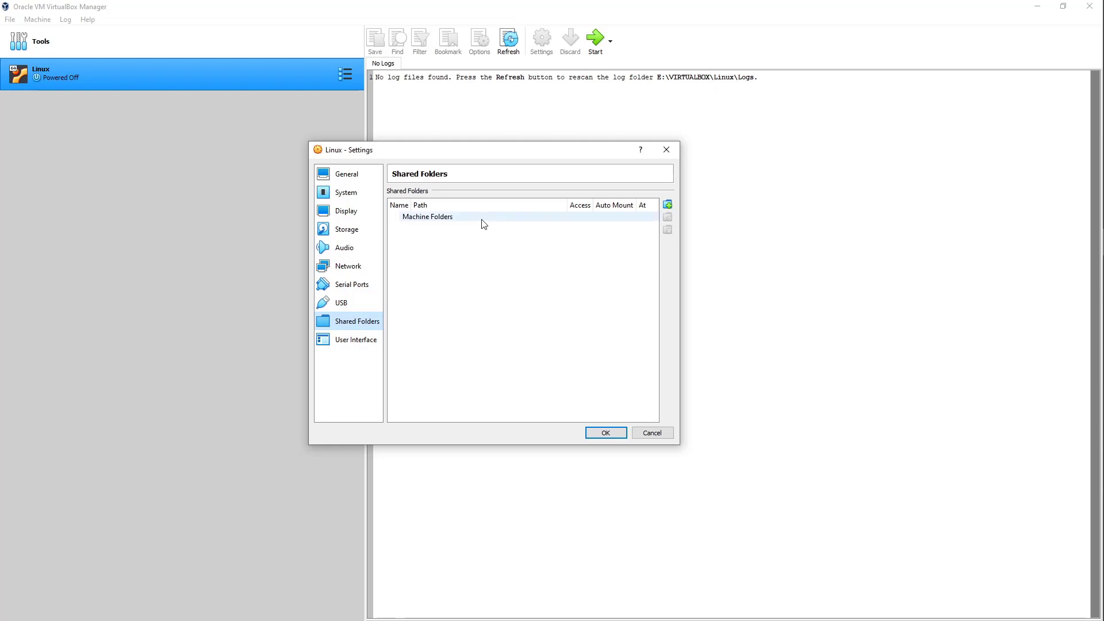
click(668, 205)
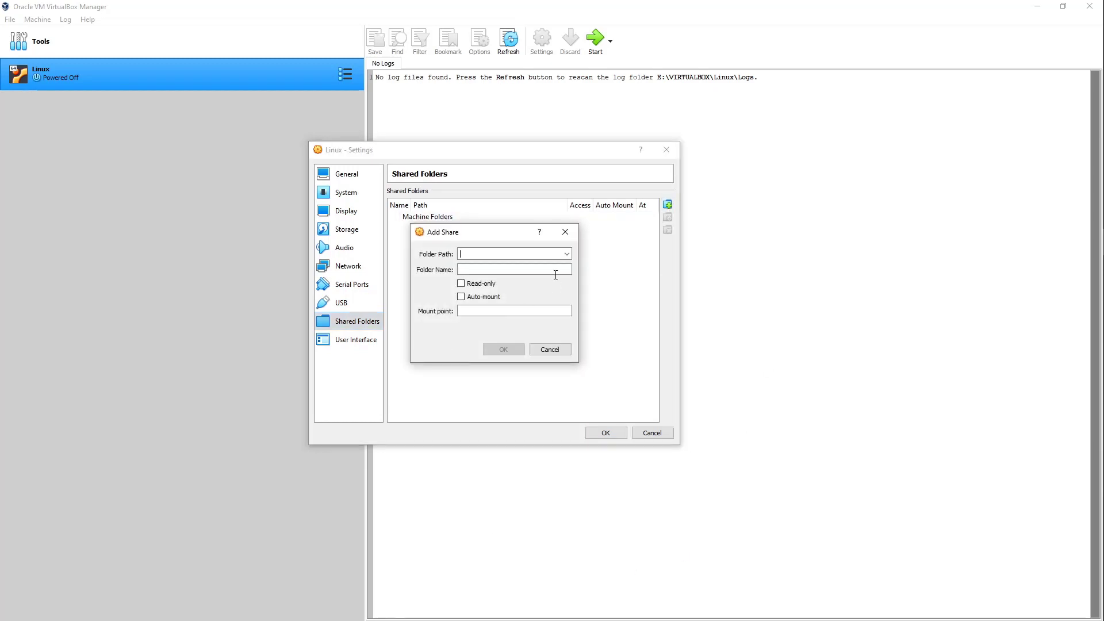
click(566, 253)
click(477, 275)
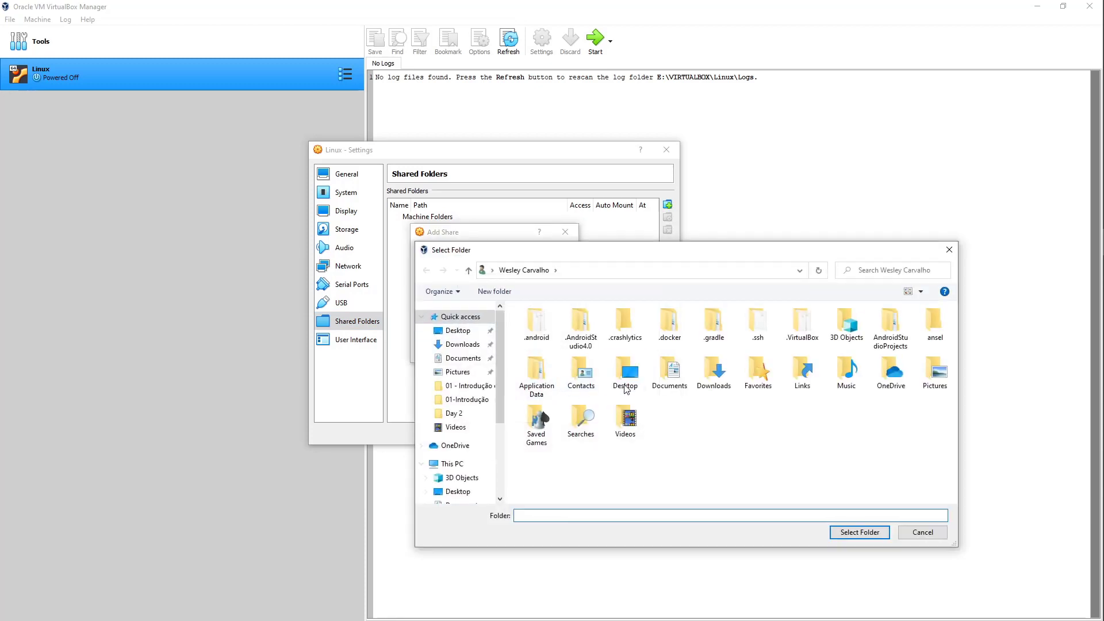
double_click(626, 420)
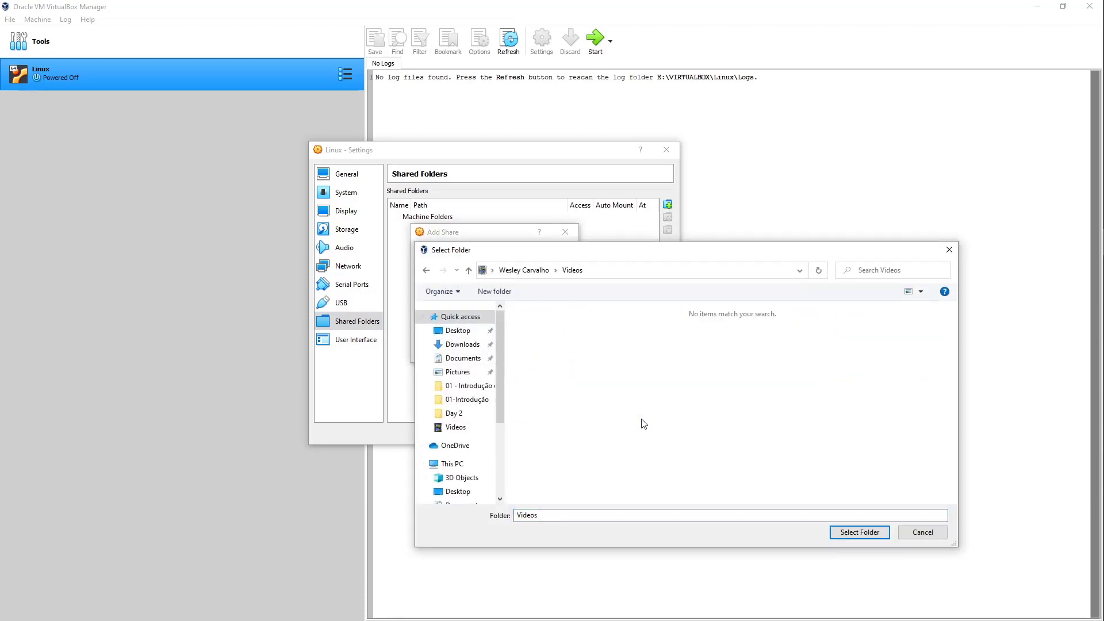
click(860, 532)
click(506, 346)
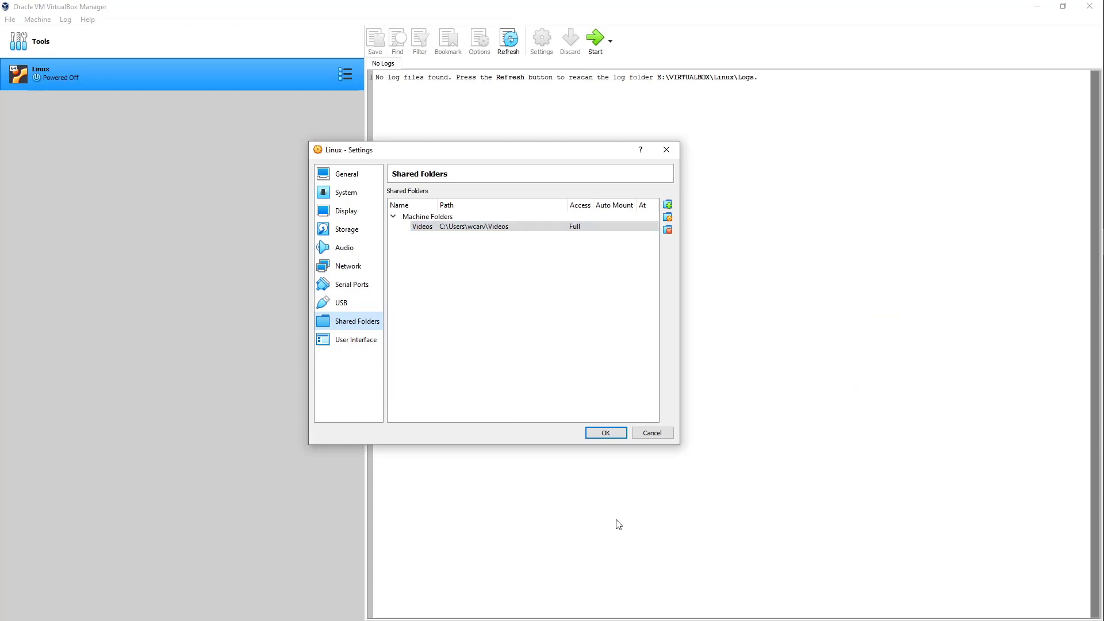
Review the user interface options, save the machine's settings and start the Linux virtual machine.
click(368, 344)
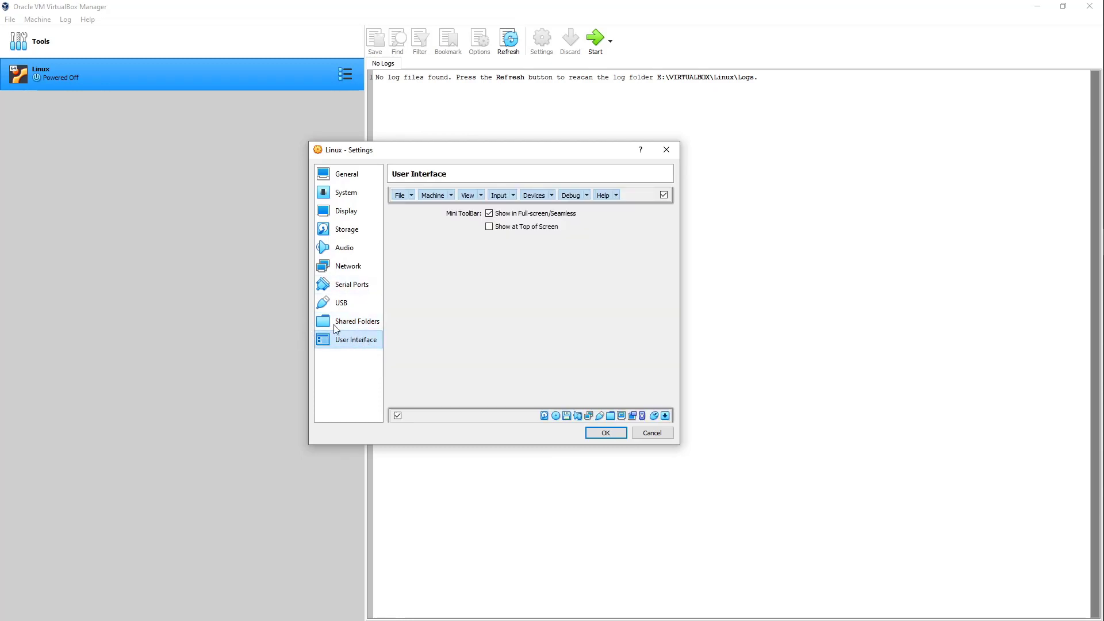
click(613, 435)
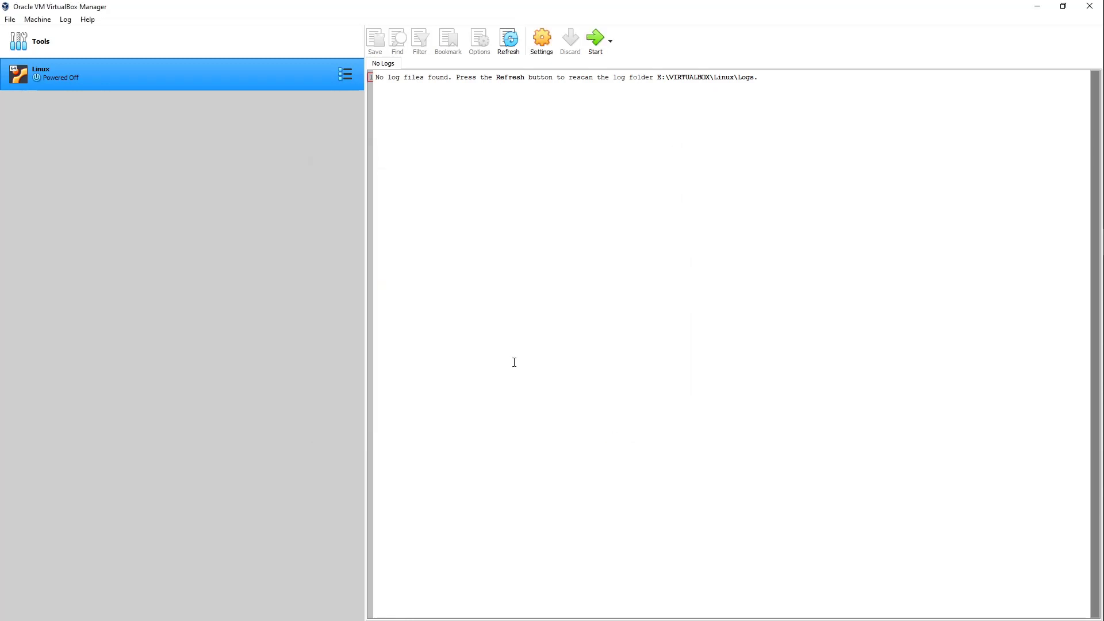
double_click(250, 73)
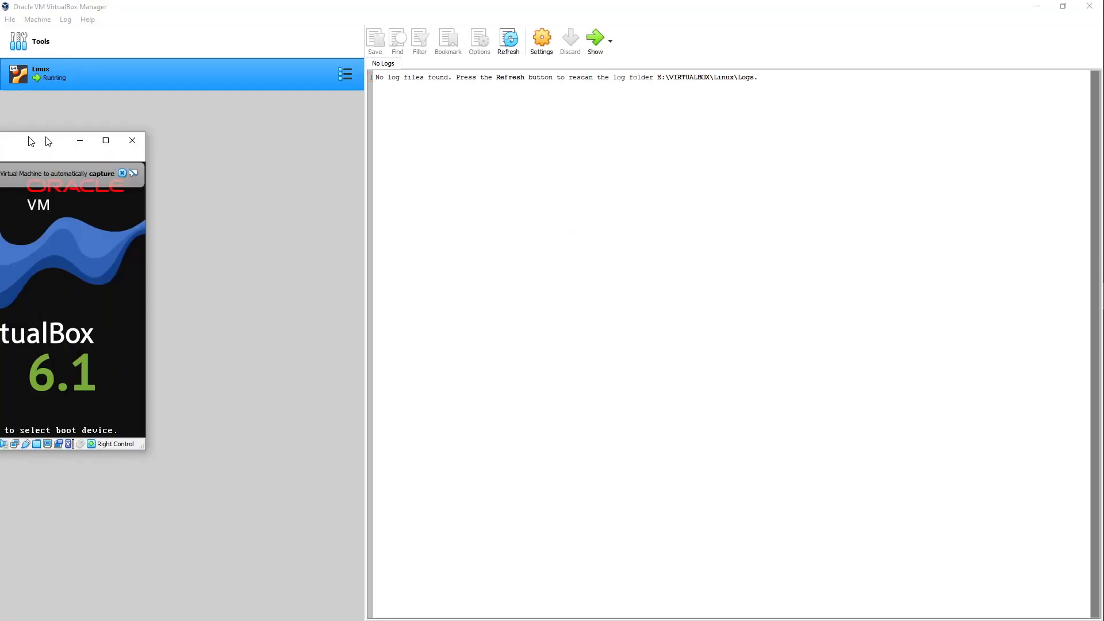
click(712, 154)
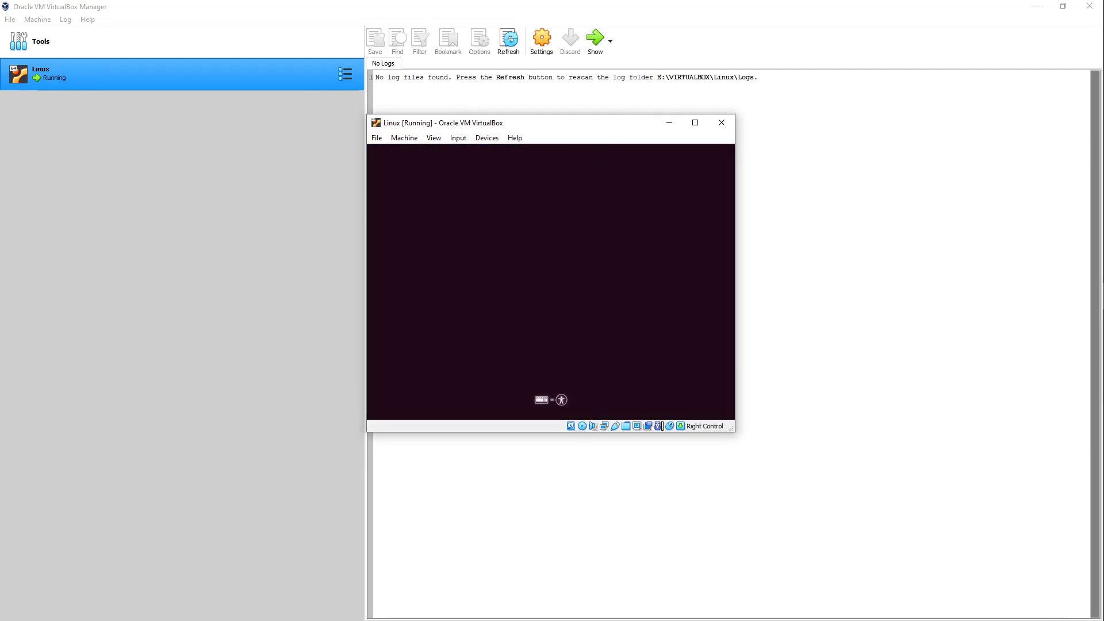
Set the Ubuntu boot menu language to Português.
key(Return)
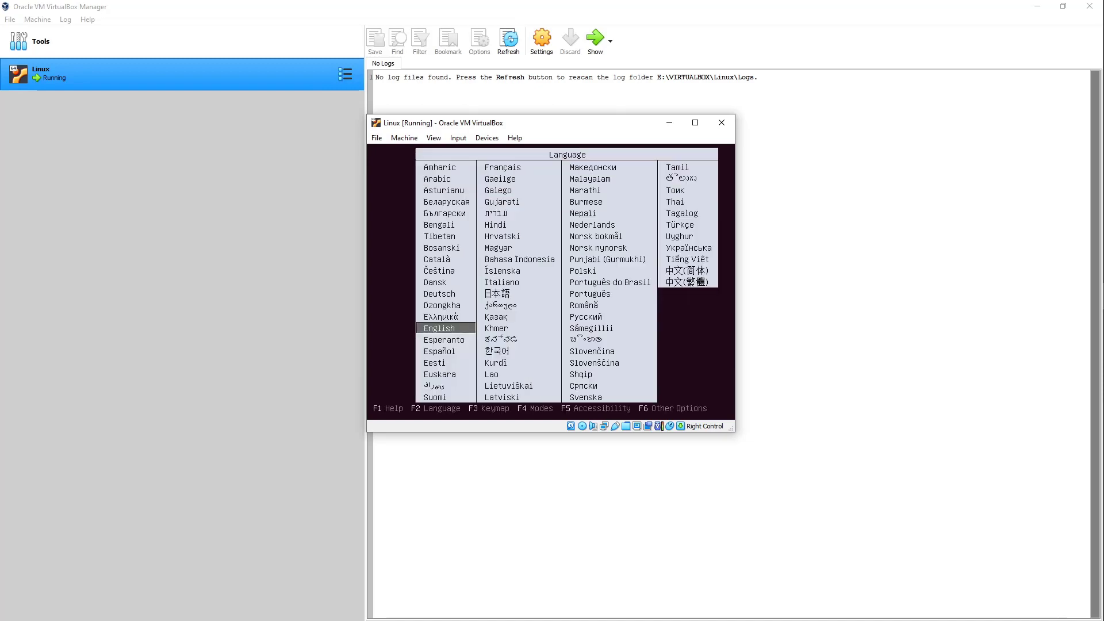
key(Right)
key(Right)
key(Up)
key(Up)
key(Up)
key(Up)
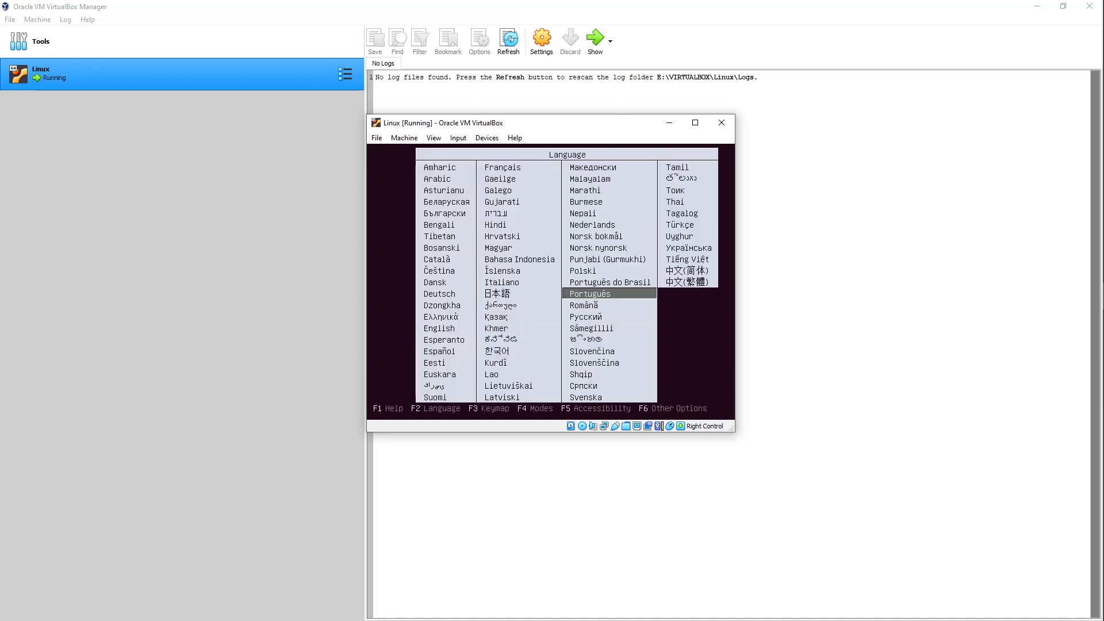
key(Return)
Boot with Install Ubuntu Server (safe graphics) and move the virtual machine window away from the machine list.
key(Down)
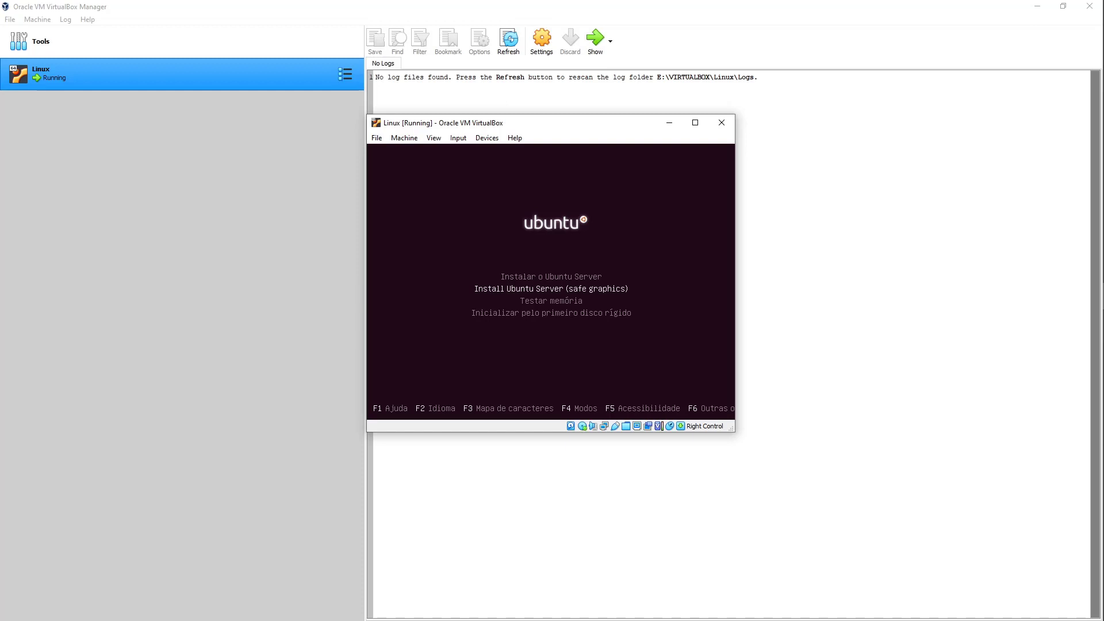
key(Return)
drag(678, 121, 729, 119)
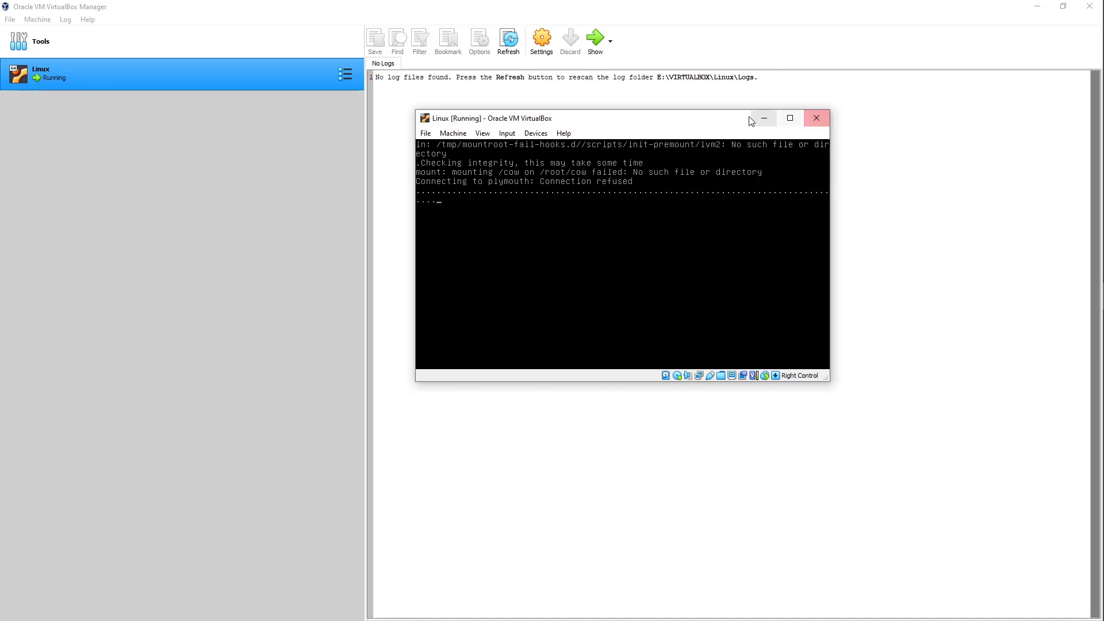
drag(707, 118, 808, 125)
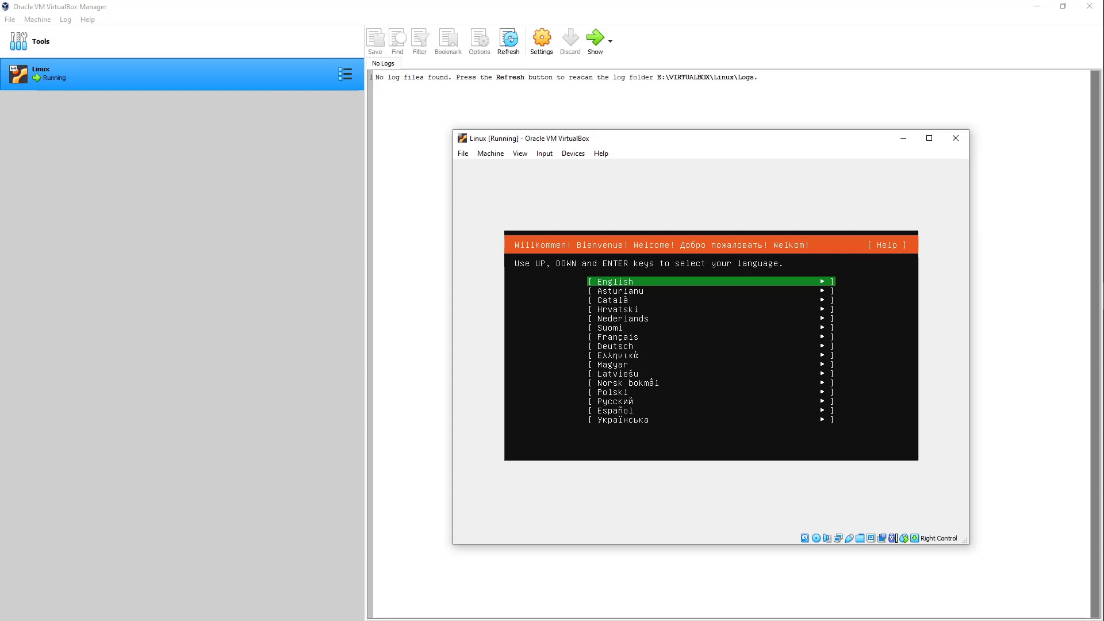
Choose English as the installer language, continue without updating, and accept the Portuguese (Brazil) keyboard layout and variant.
key(Return)
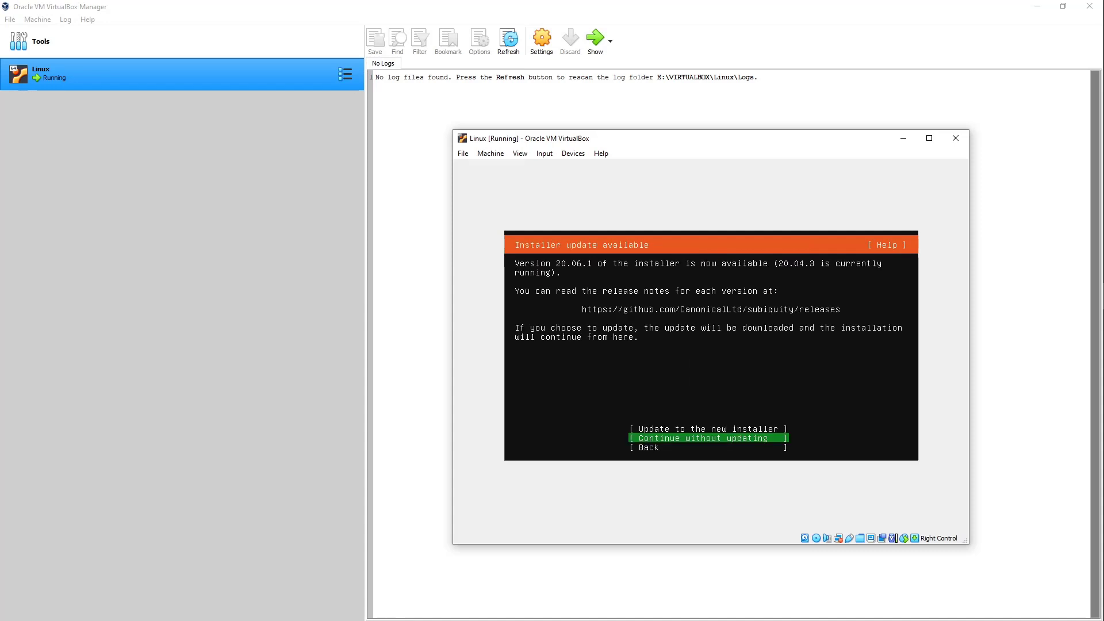
key(Return)
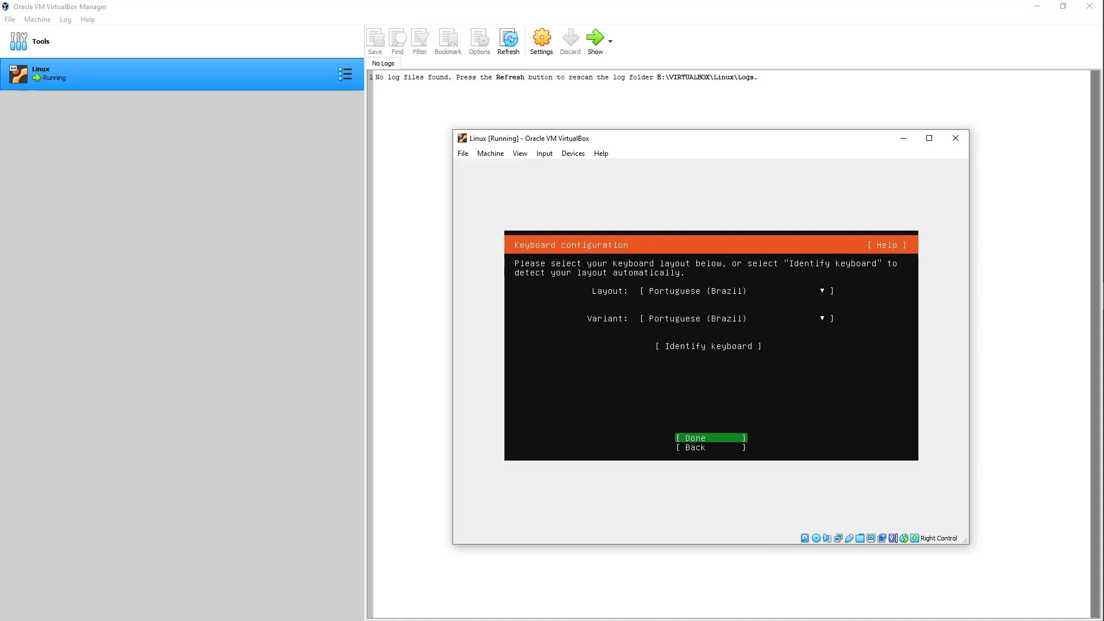
key(Return)
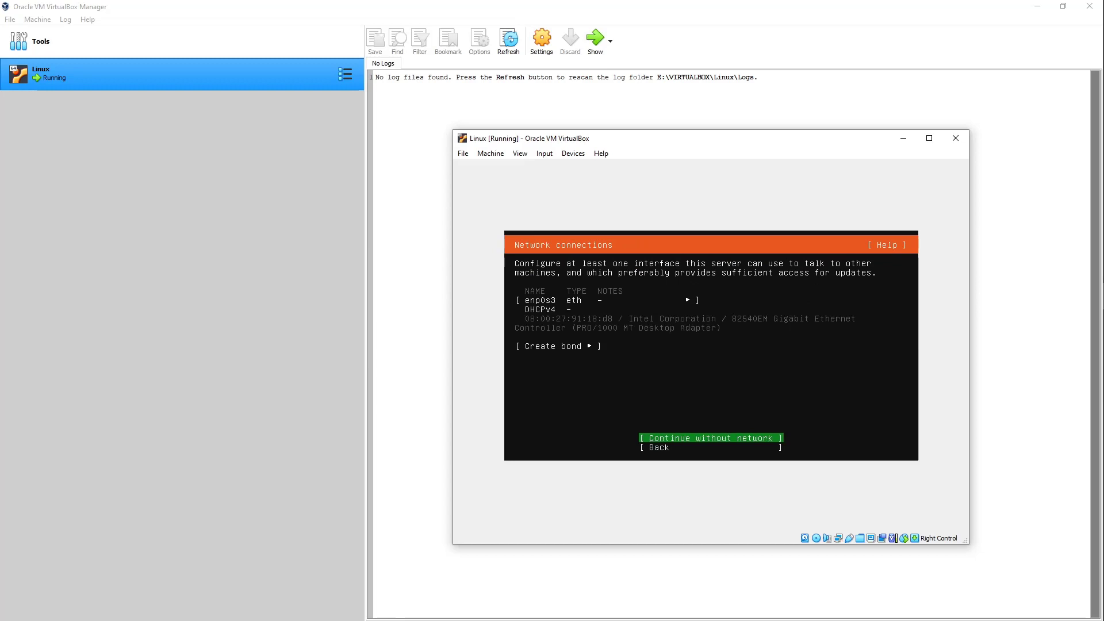
Examine the enp0s3 interface and its DHCPv4 address on the installer's network connections page.
key(Up)
key(Up)
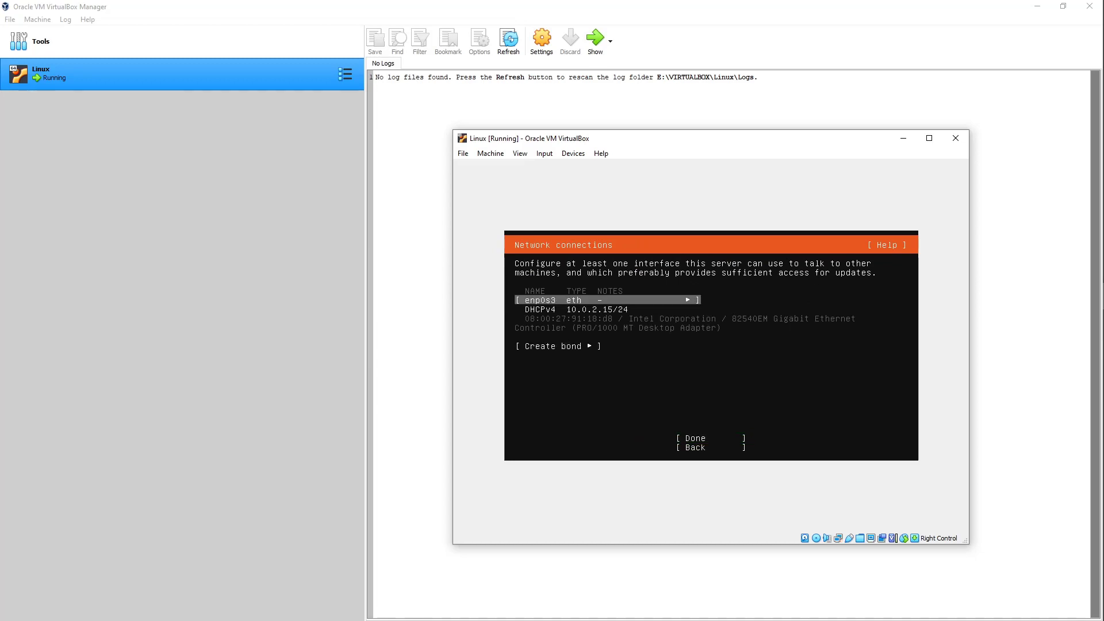
key(Up)
key(Down)
key(Down)
key(Up)
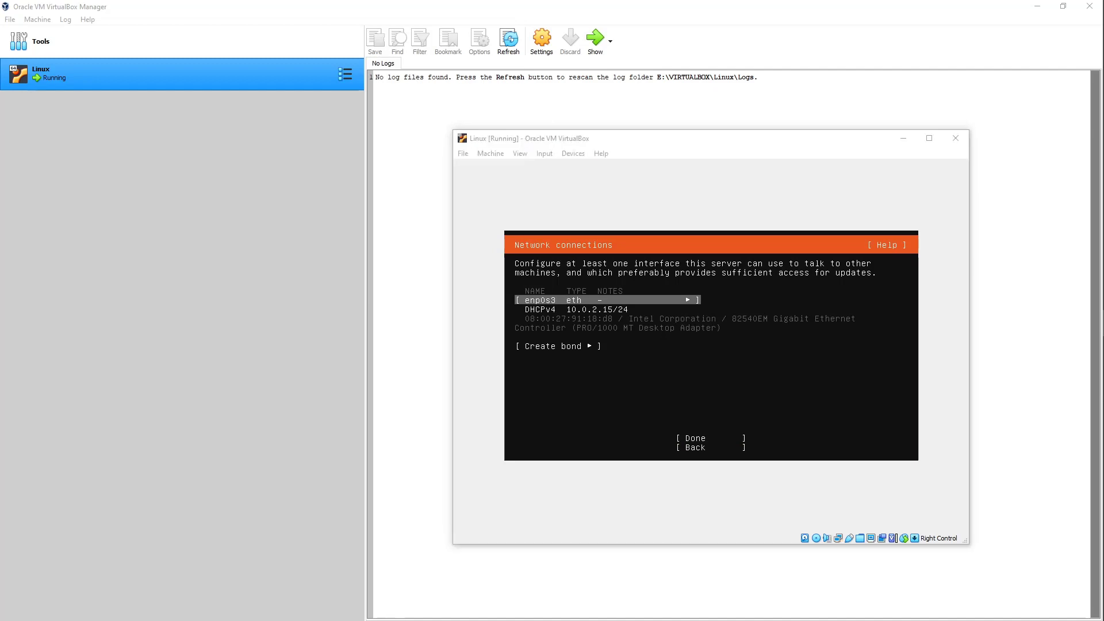
Switch to the Windows command prompt on the host and run ipconfig.
key(alt+Tab)
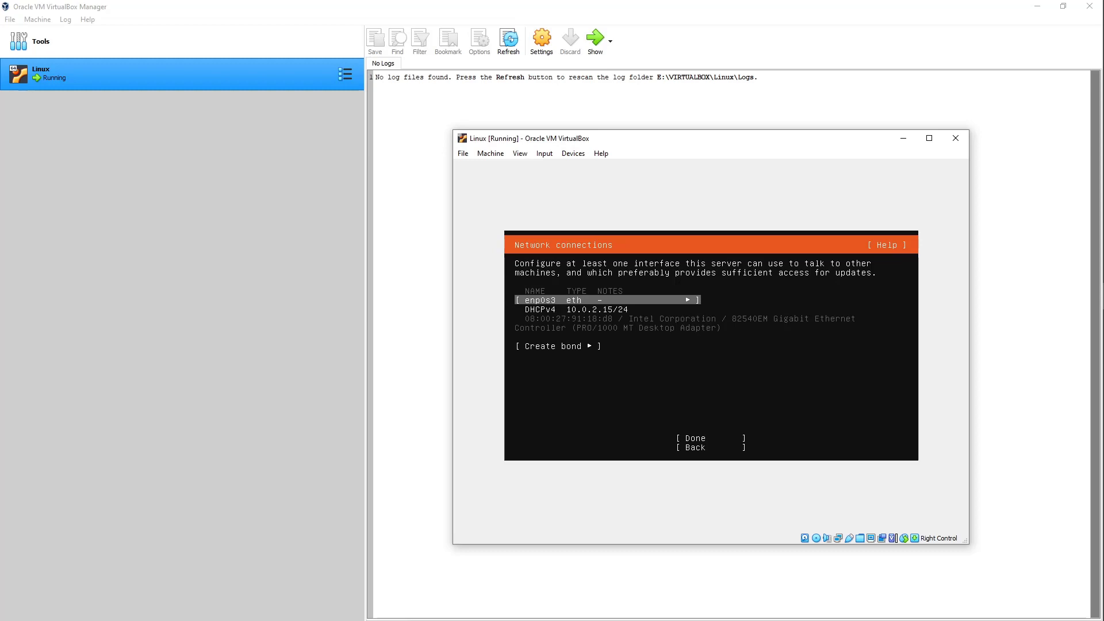
key(alt+Tab)
text(ipconfi)
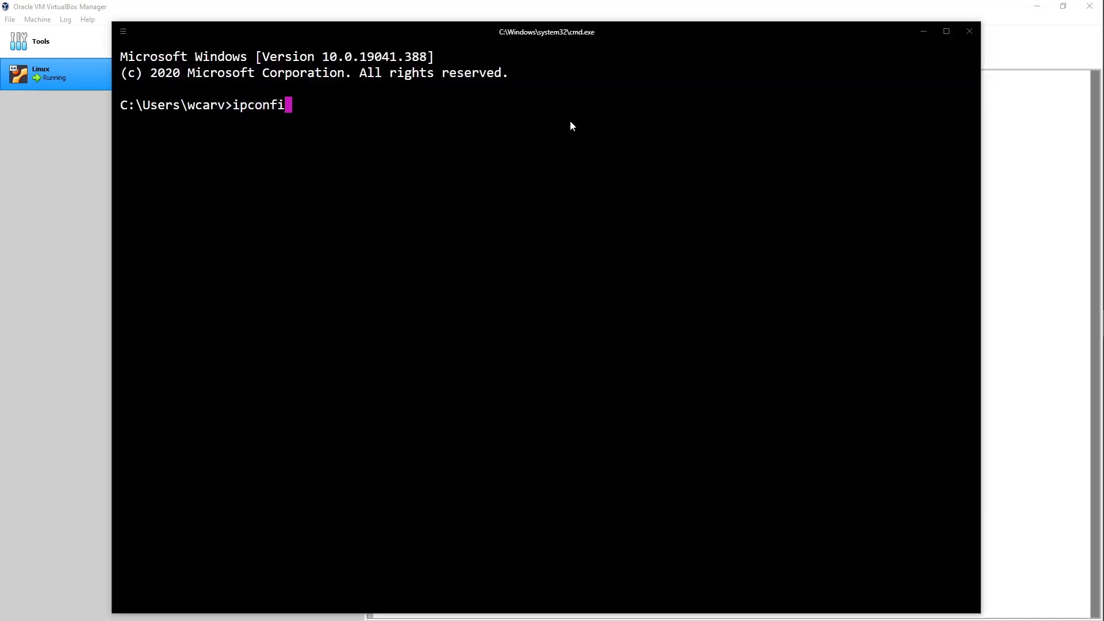
text(g)
key(Return)
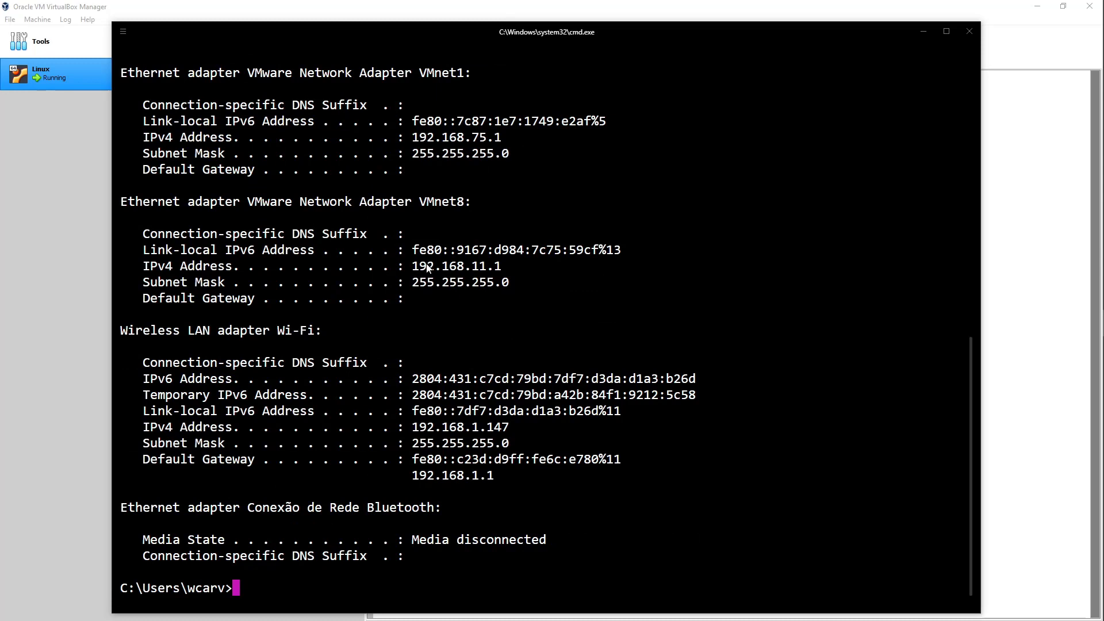
Examine the IPv4 addresses of the host's VMware and Wi-Fi adapters, and return to the Ubuntu installer.
drag(412, 427, 486, 435)
drag(523, 283, 382, 153)
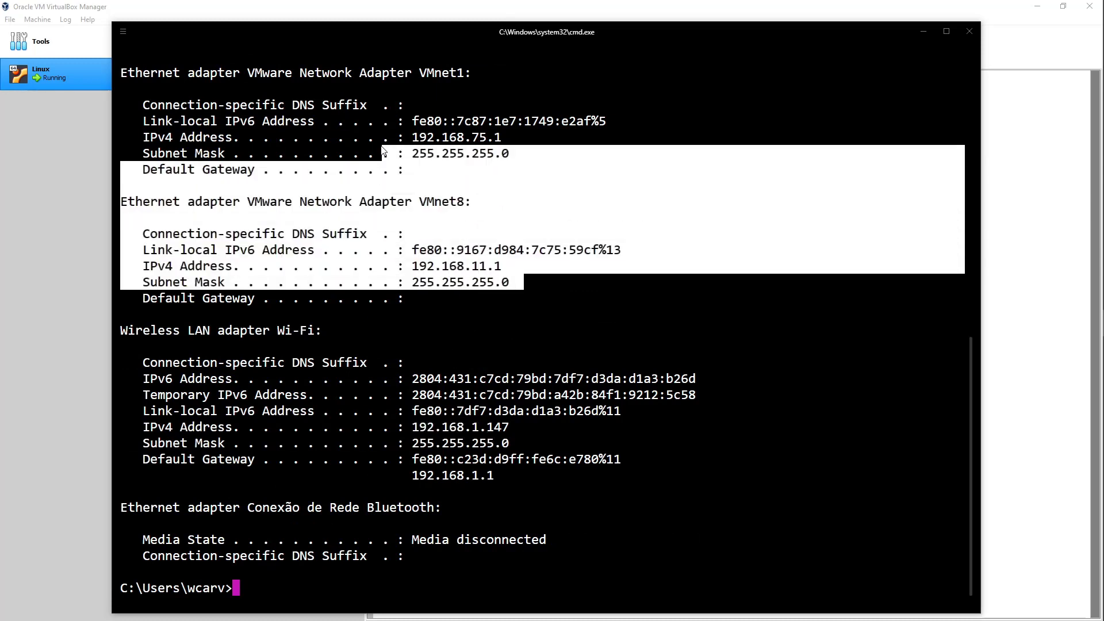
drag(412, 427, 512, 427)
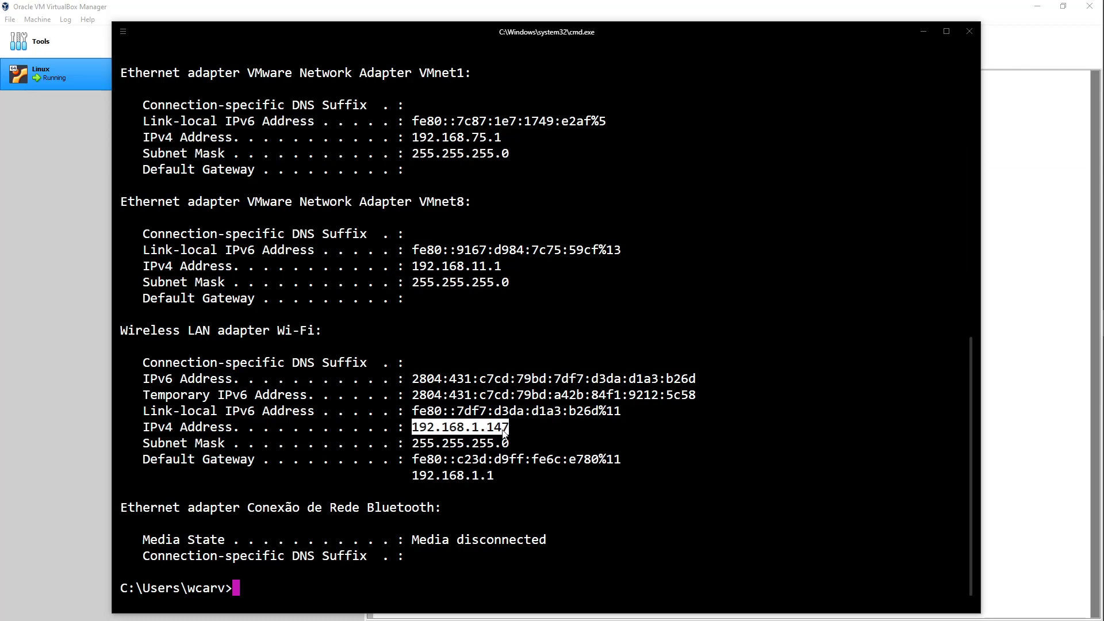
click(504, 431)
drag(508, 429, 421, 429)
click(456, 429)
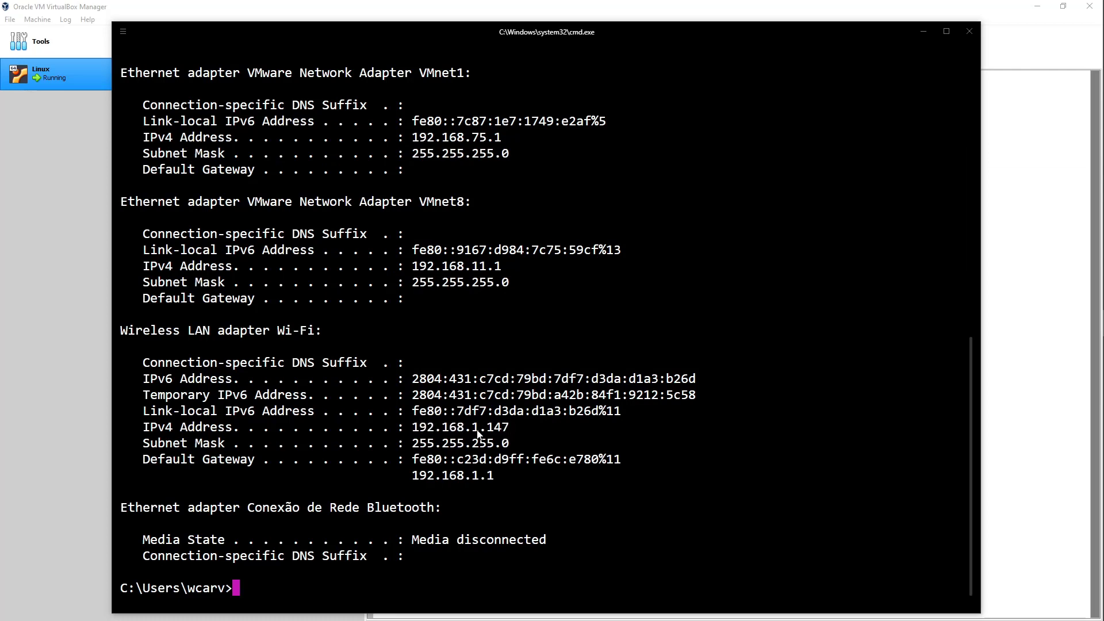
click(914, 32)
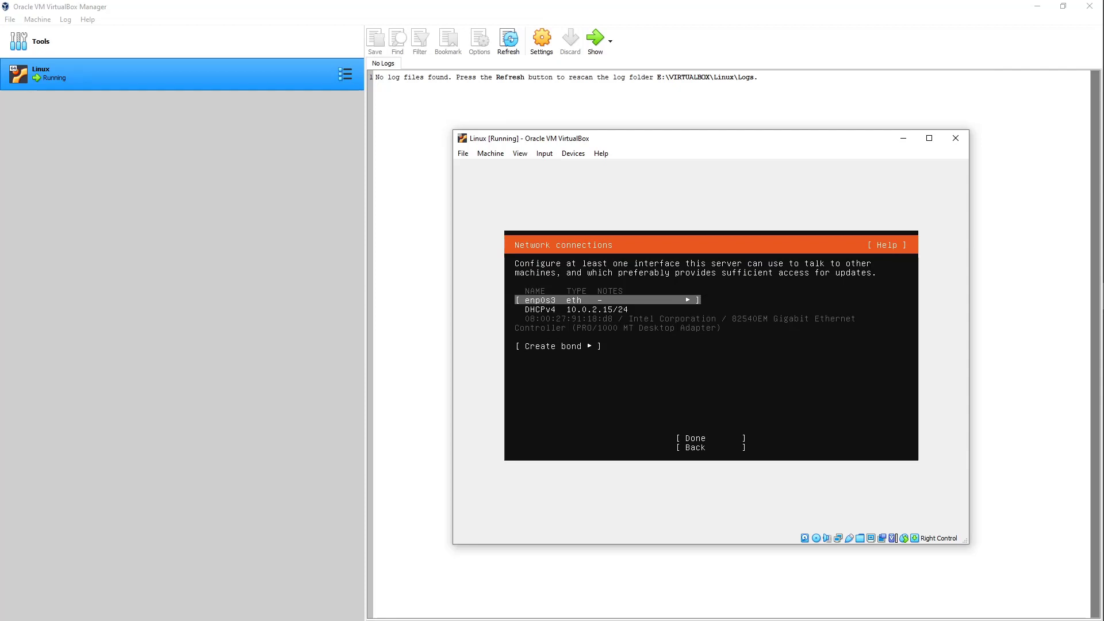
key(Down)
key(Up)
drag(636, 139, 607, 135)
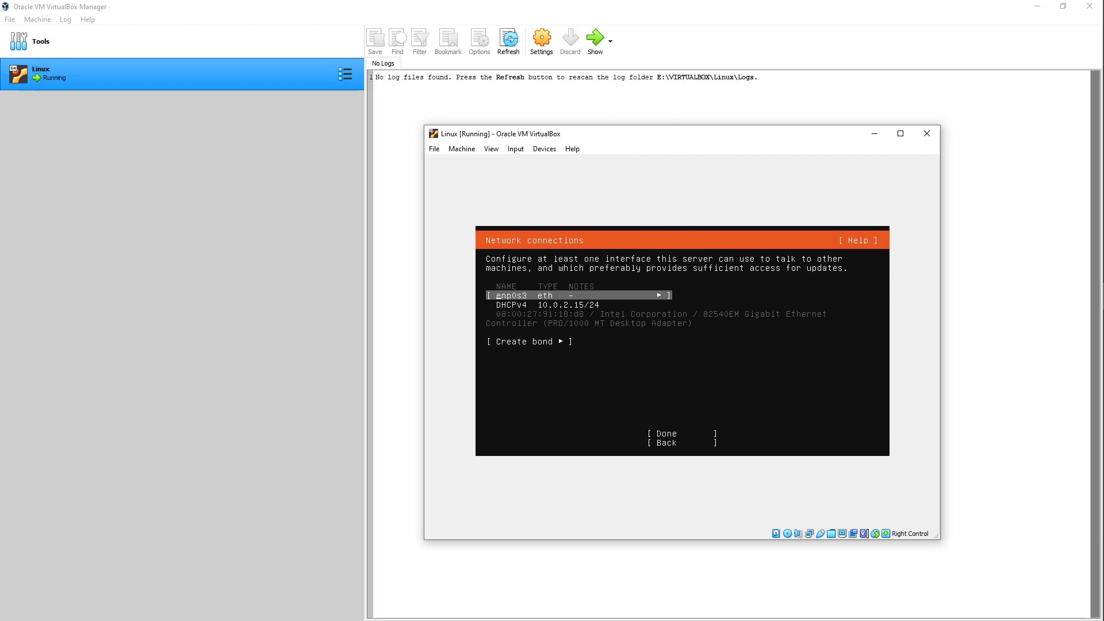
key(Return)
key(Down)
key(Down)
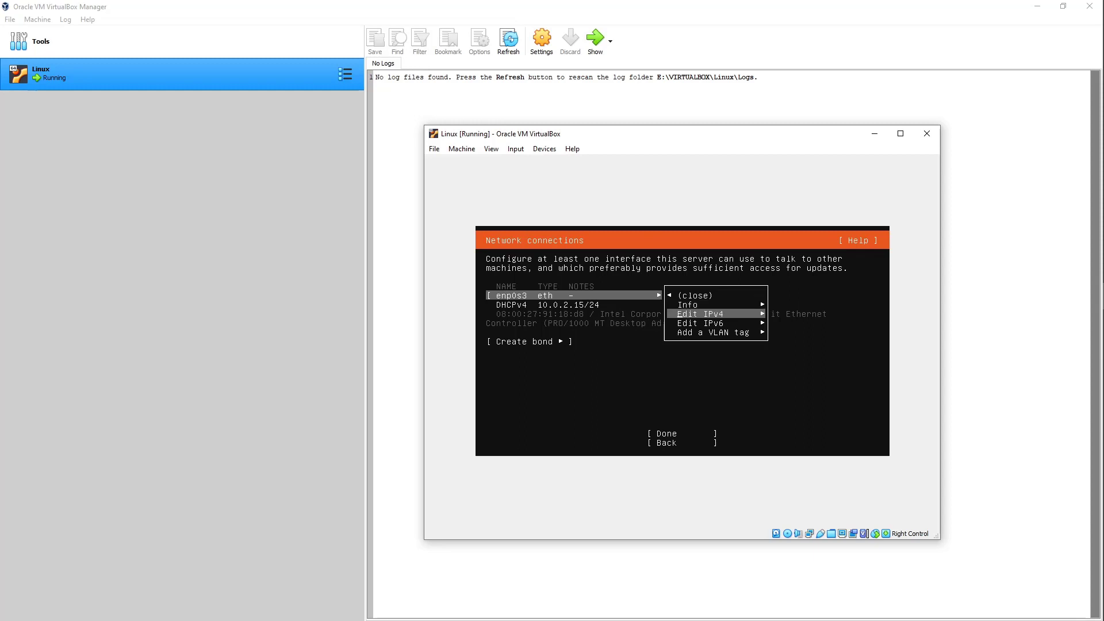
key(Return)
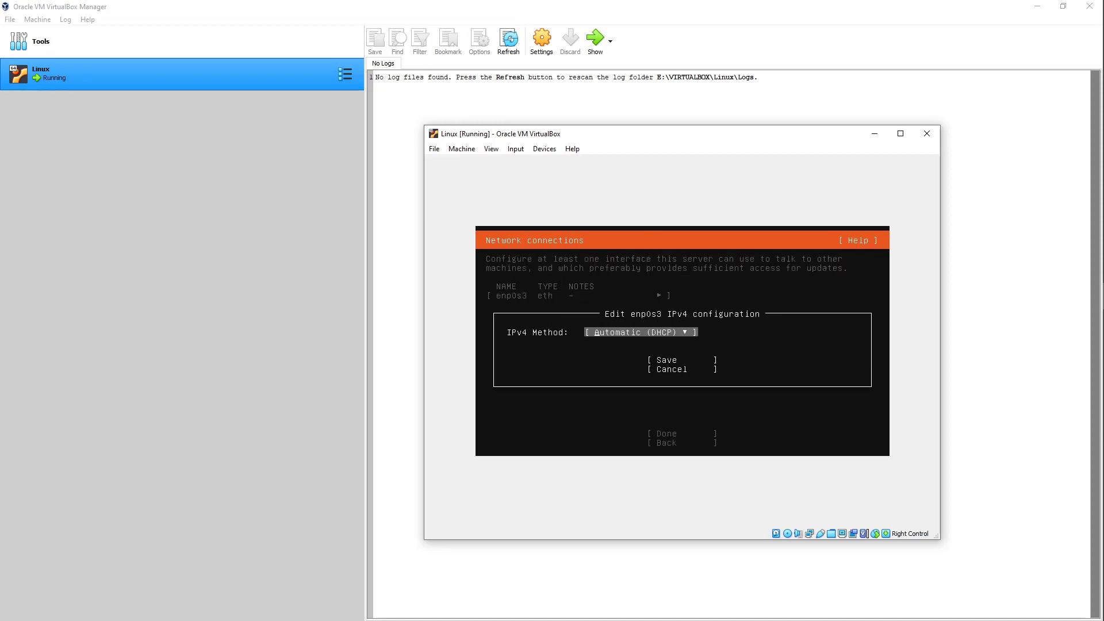
key(Escape)
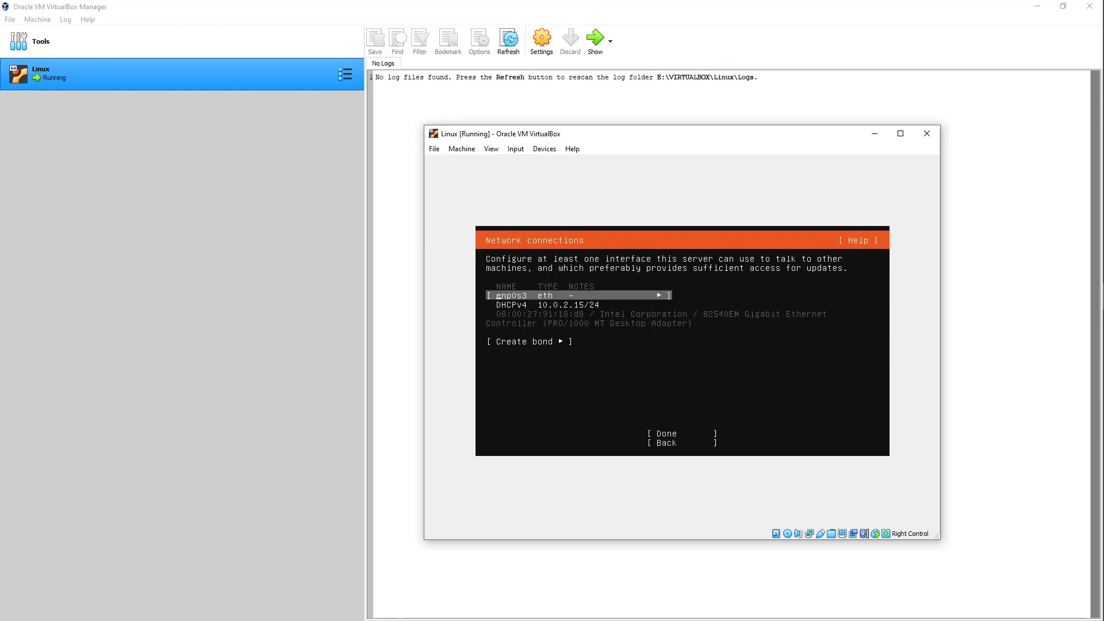
key(Return)
key(Down)
key(Down)
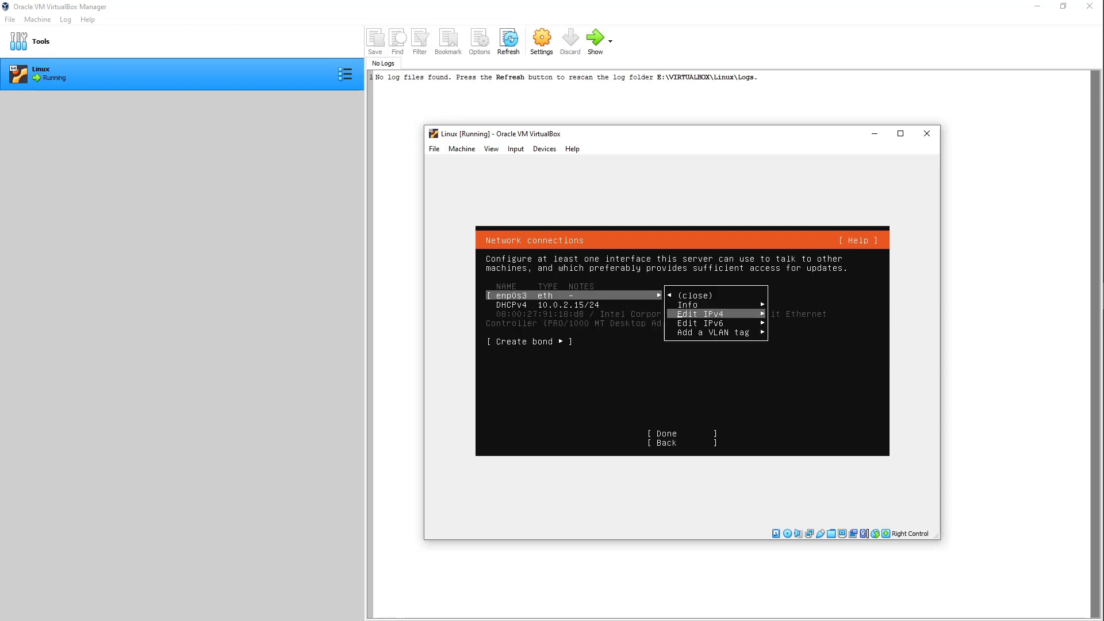
key(Return)
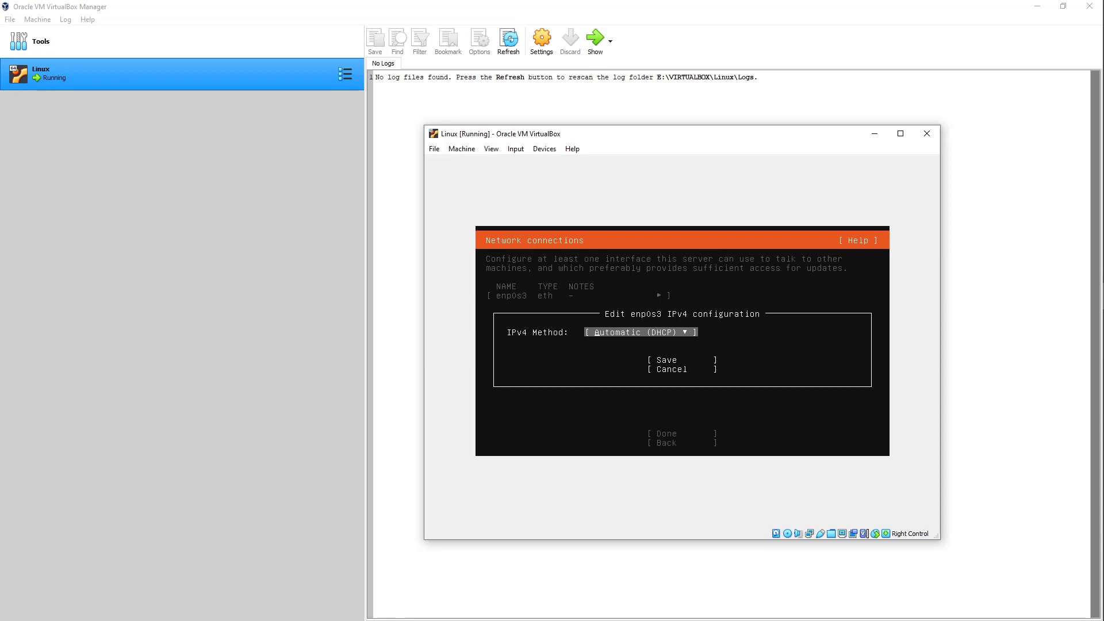
key(Return)
key(Down)
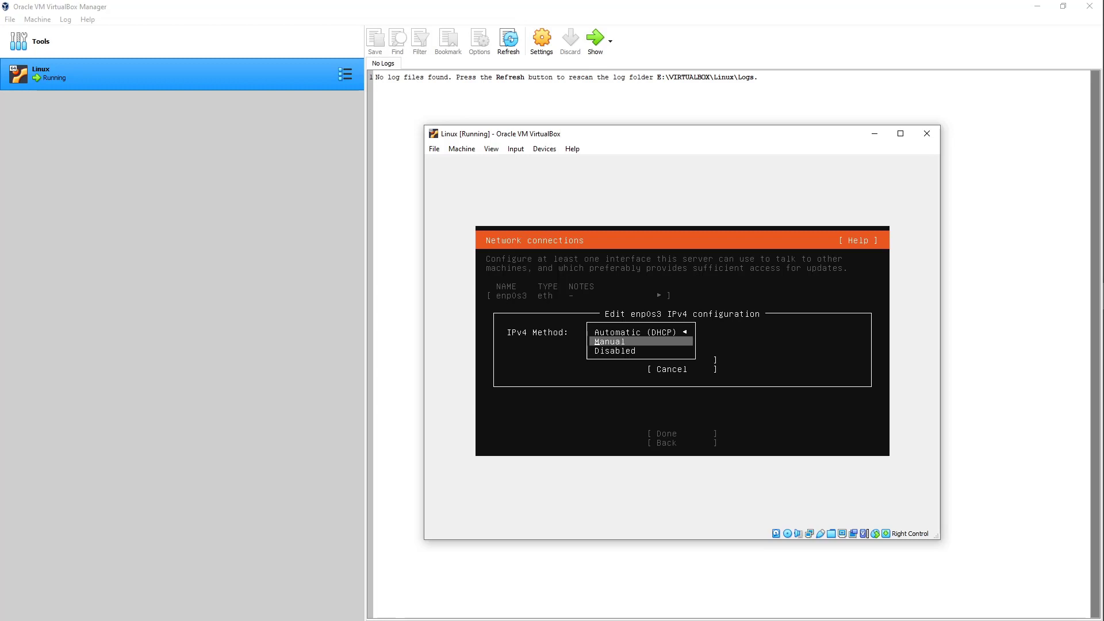
key(Return)
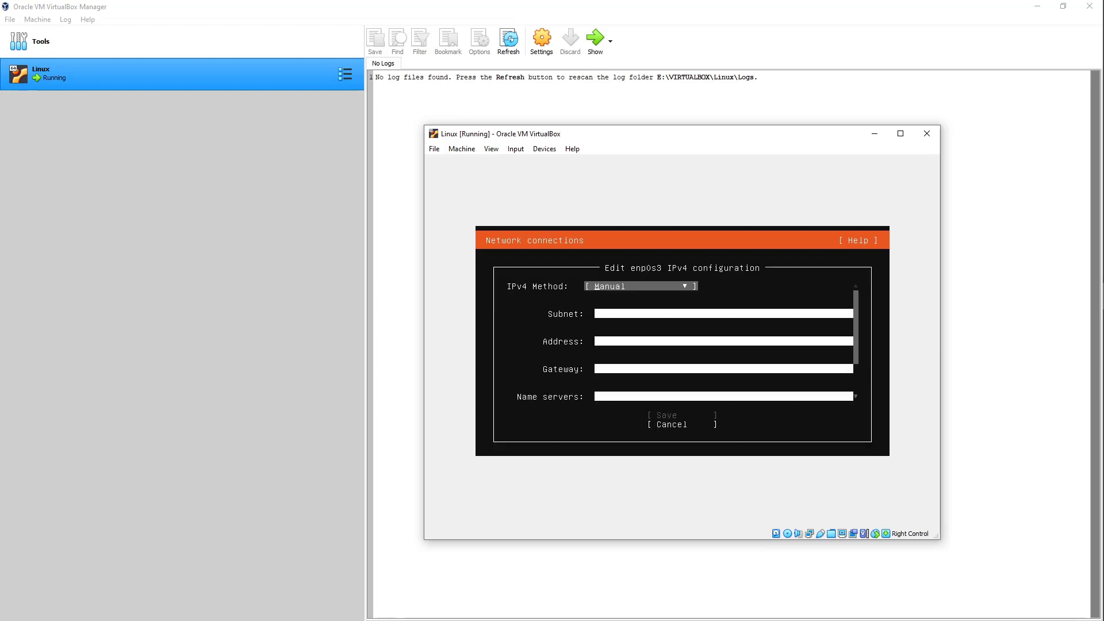
key(Down)
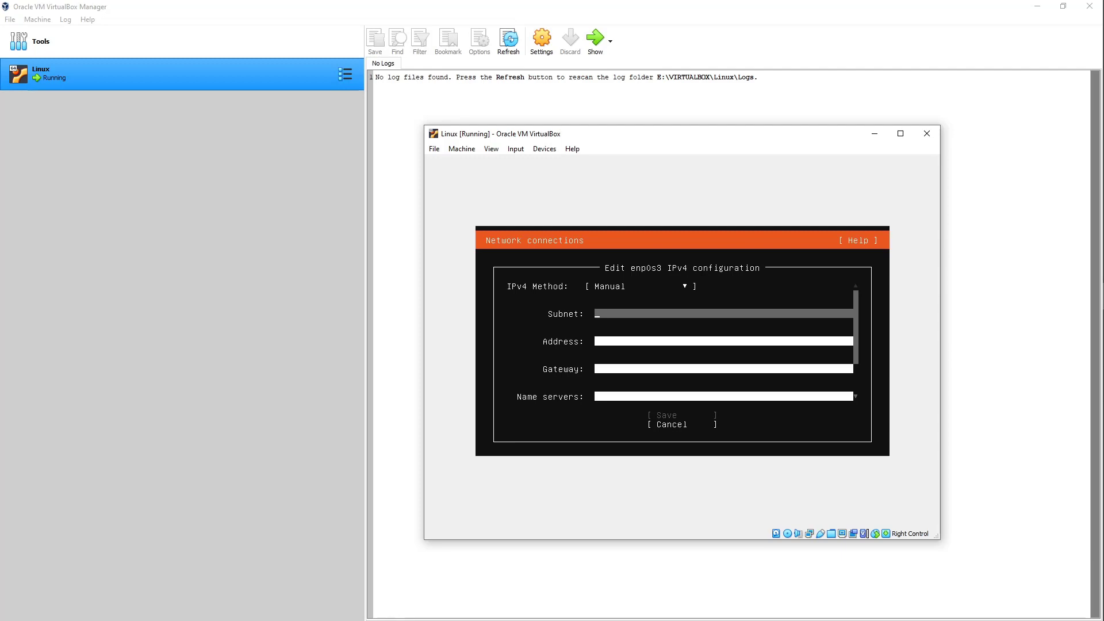
key(Escape)
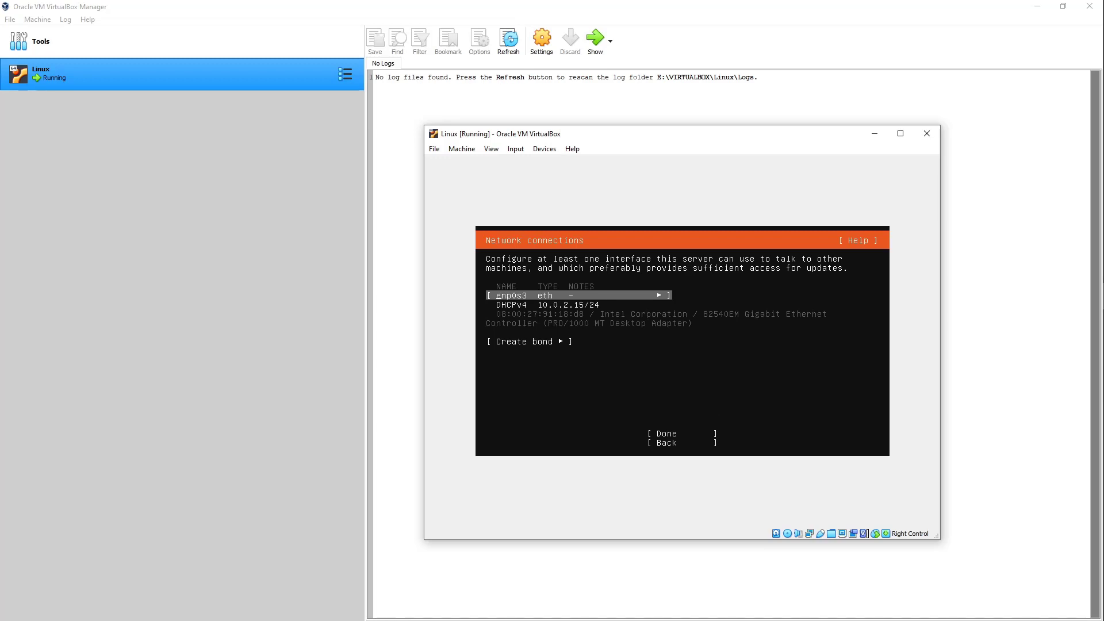
Set the IPv4 method of the enp0s3 interface to Manual.
key(Return)
key(Down)
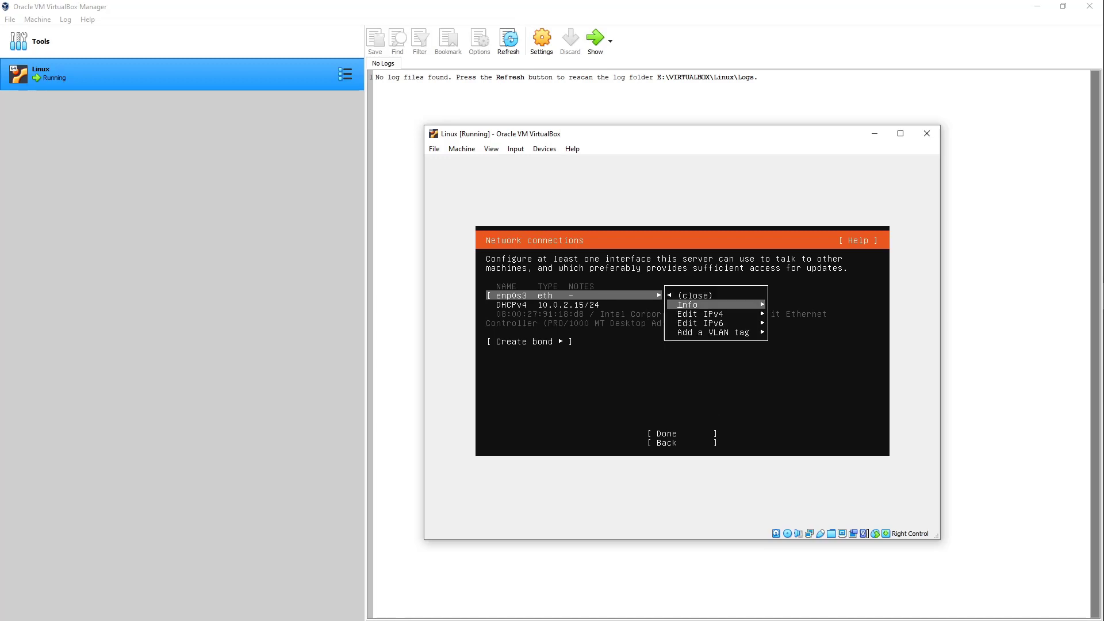
key(Down)
key(Return)
key(Down)
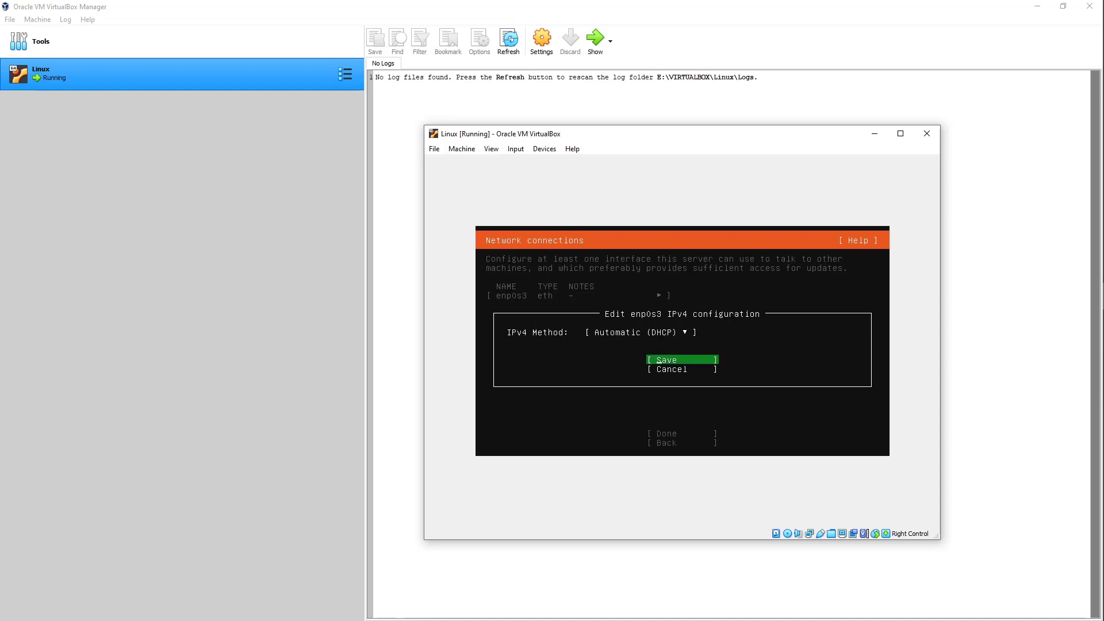
key(Up)
key(Return)
key(Down)
key(Return)
Save the manual IPv4 configuration with subnet 10.0.2.0/24, address 10.0.2.15, gateway 10.0.2.2 and name server 8.8.8.8, leaving search domains blank.
key(Down)
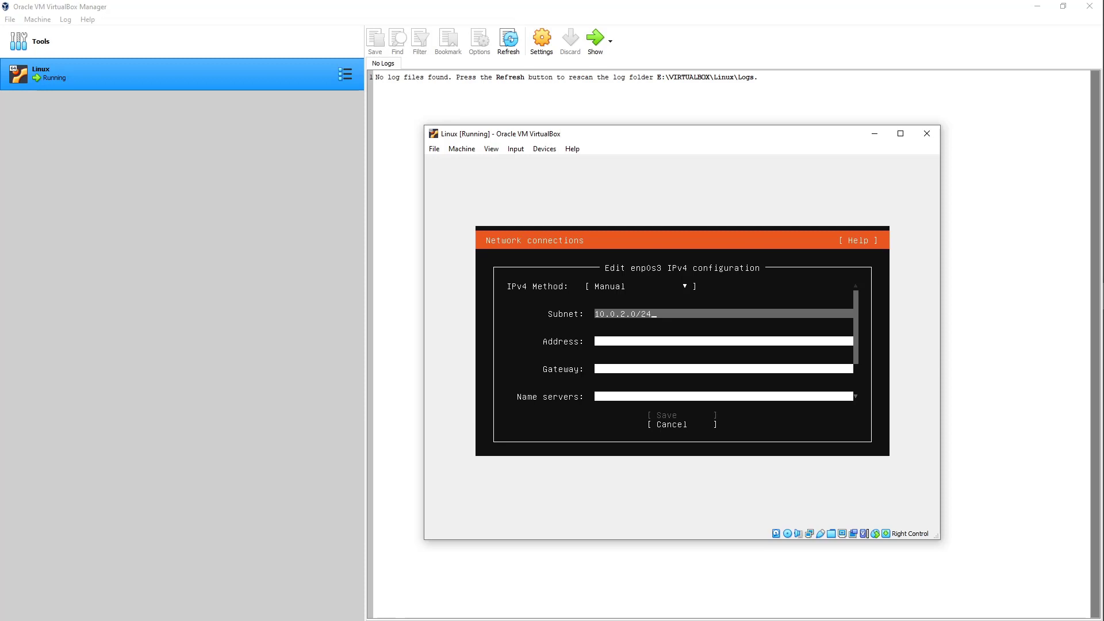
key(Tab)
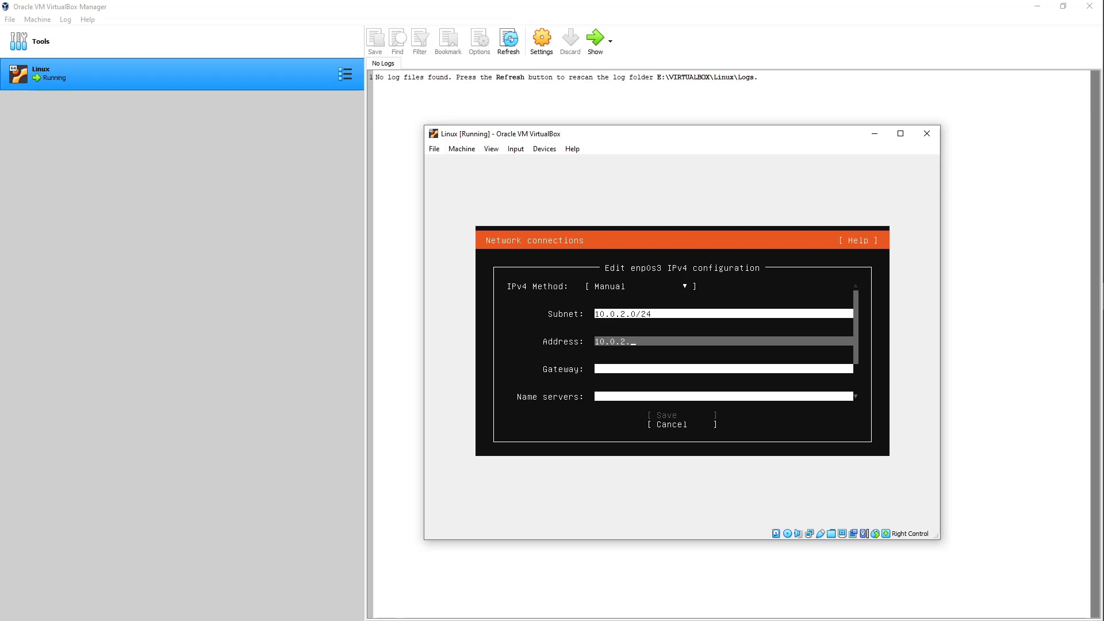
key(Tab)
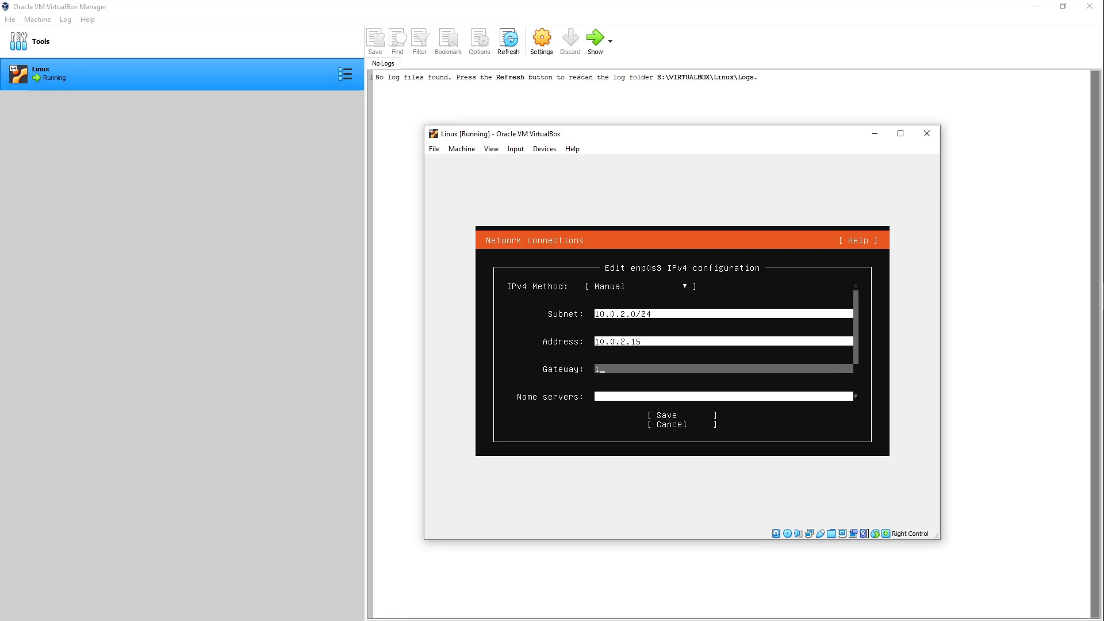
text(10.0.2.2)
key(Tab)
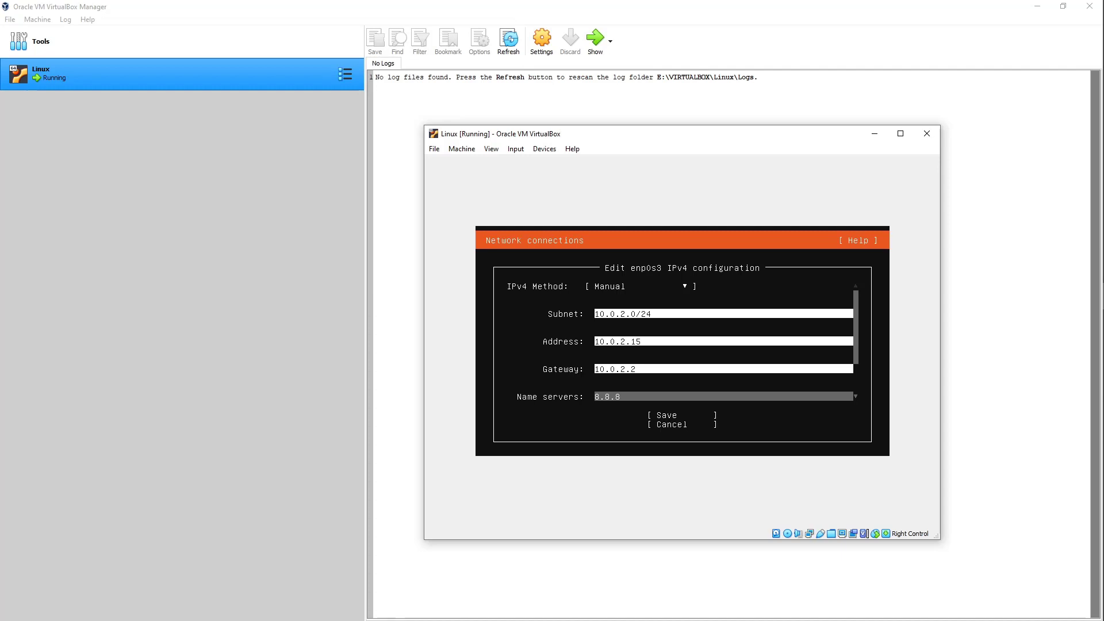
text(8.8.8.8)
key(Tab)
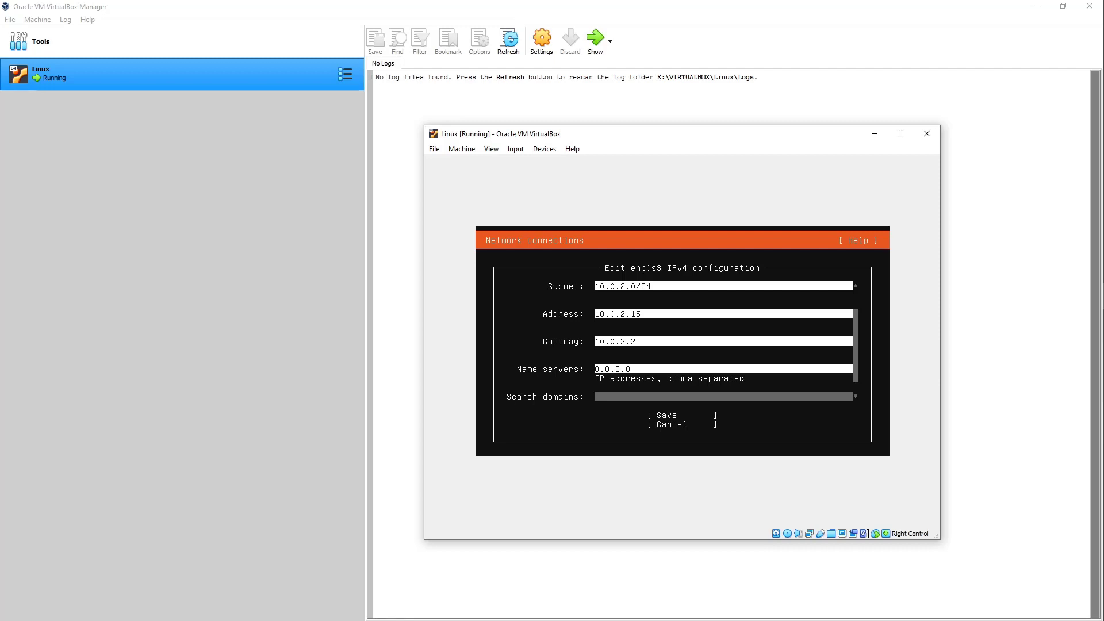
key(Tab)
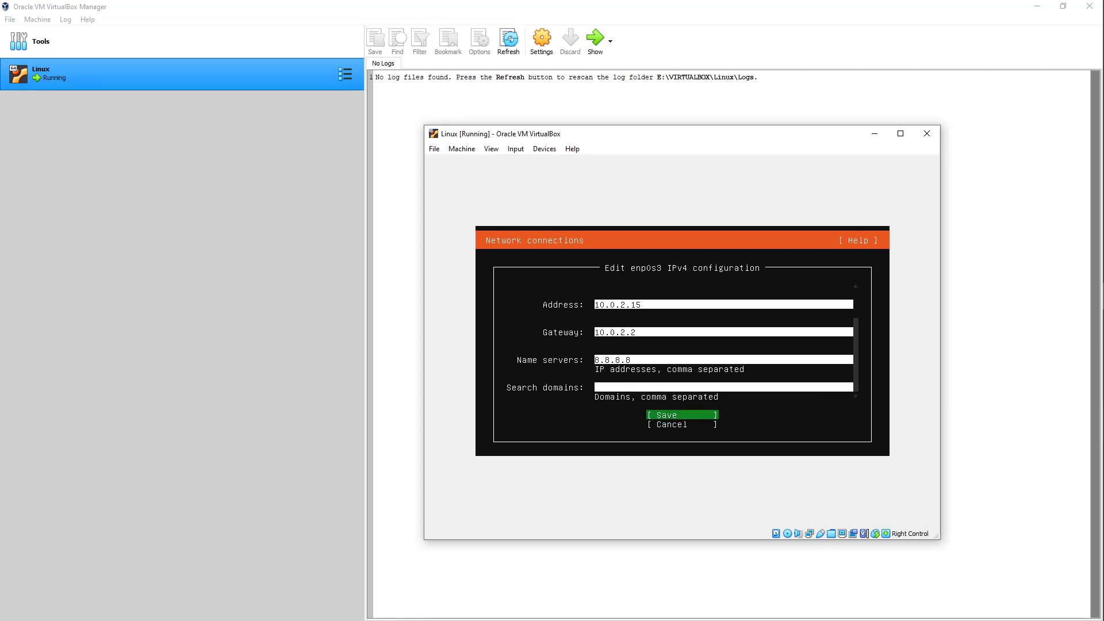
key(Return)
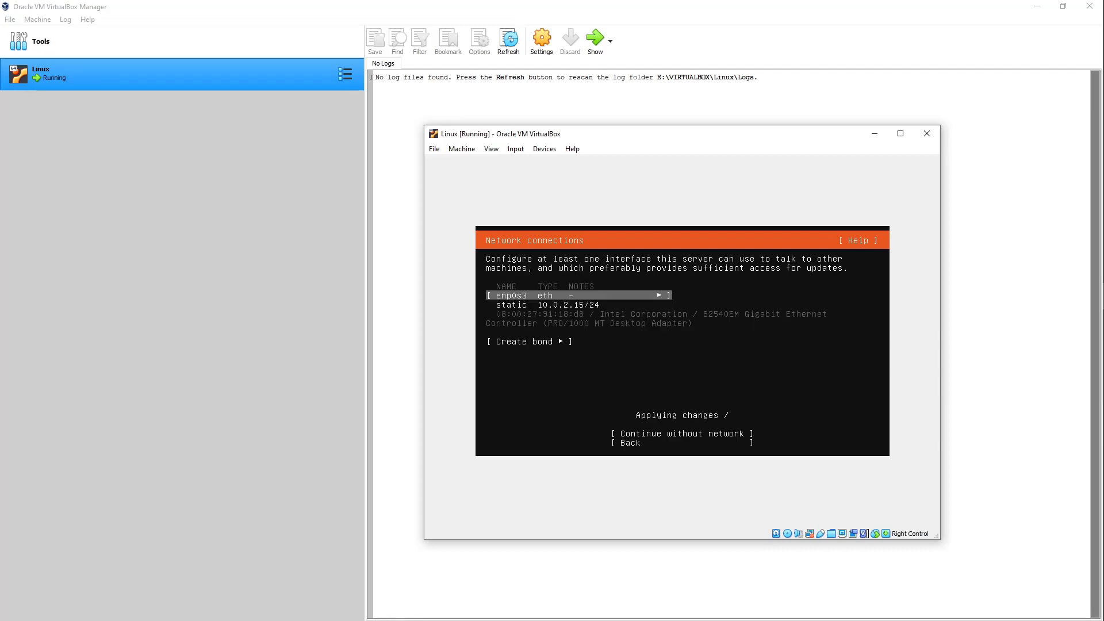
Continue from the network connections page to the guided storage configuration, leaving the proxy address blank.
key(Down)
key(Down)
key(Down)
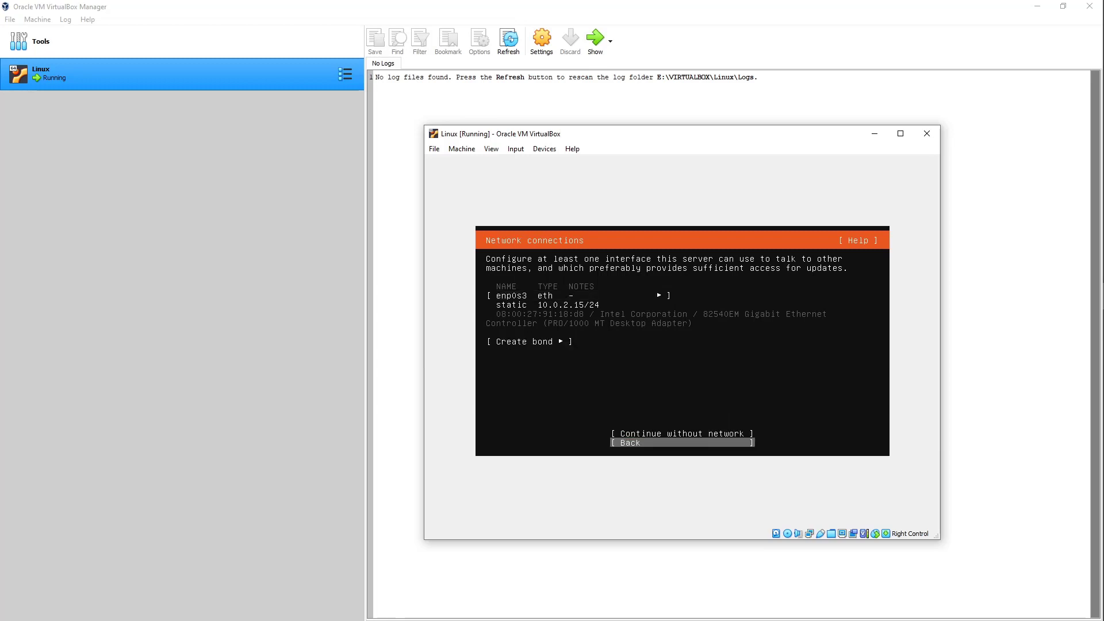
key(Up)
key(Return)
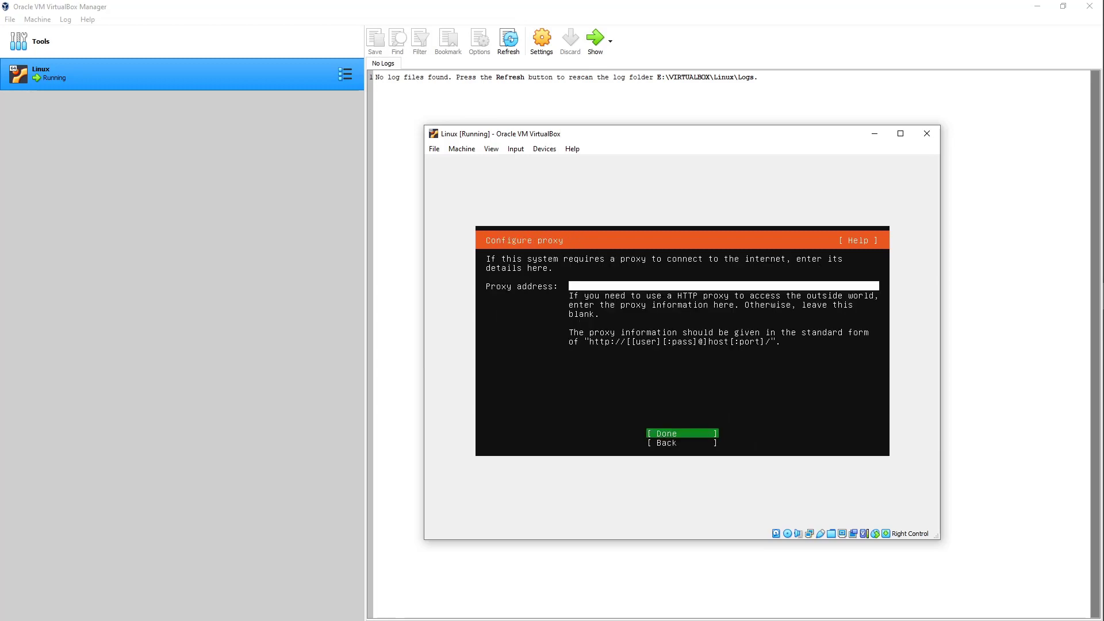
key(Return)
key(Return)
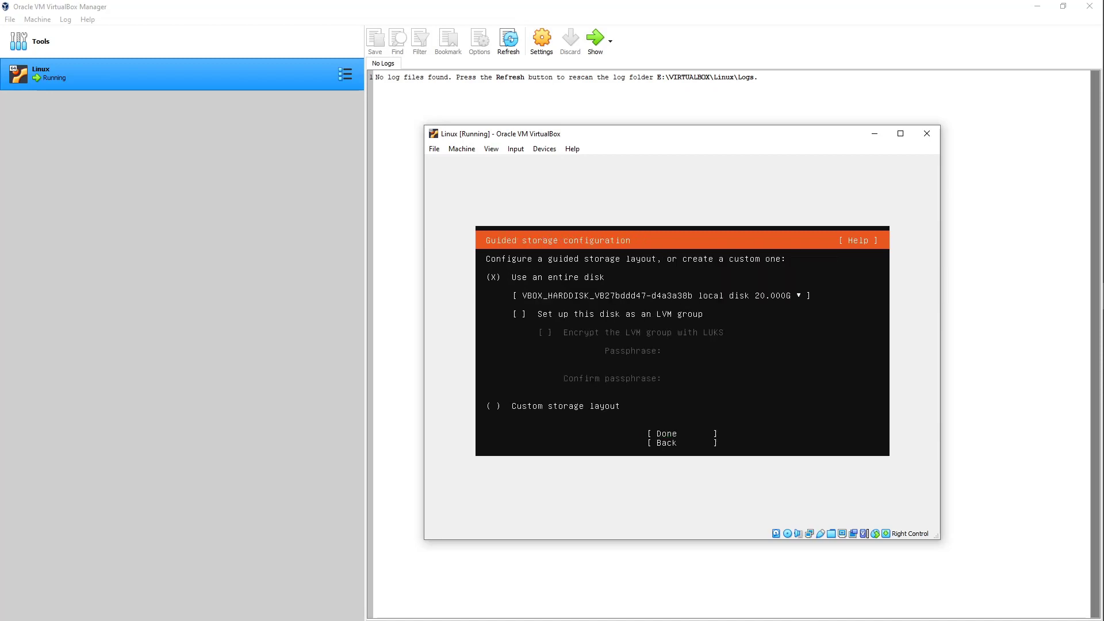
Accept the guided layout that uses the entire 20 GB local disk without an LVM group.
key(Down)
key(Down)
key(Down)
key(Down)
key(Down)
key(Up)
key(Up)
key(Up)
key(Down)
key(Down)
key(Down)
key(Up)
key(Return)
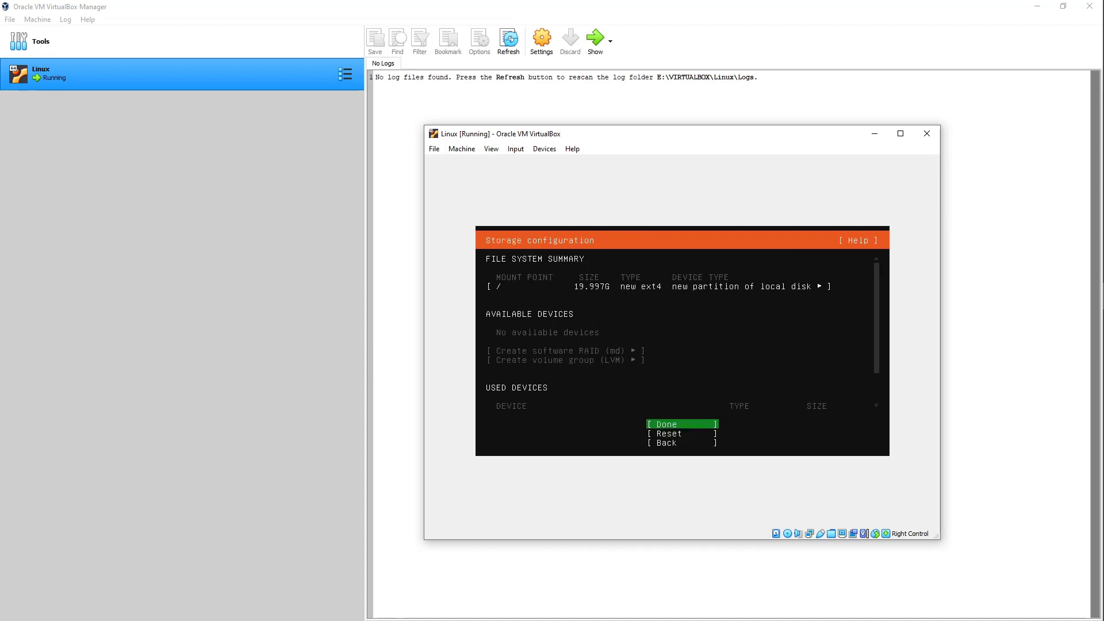
Accept the storage configuration summary and confirm the destructive action to begin the installation.
key(Return)
key(Down)
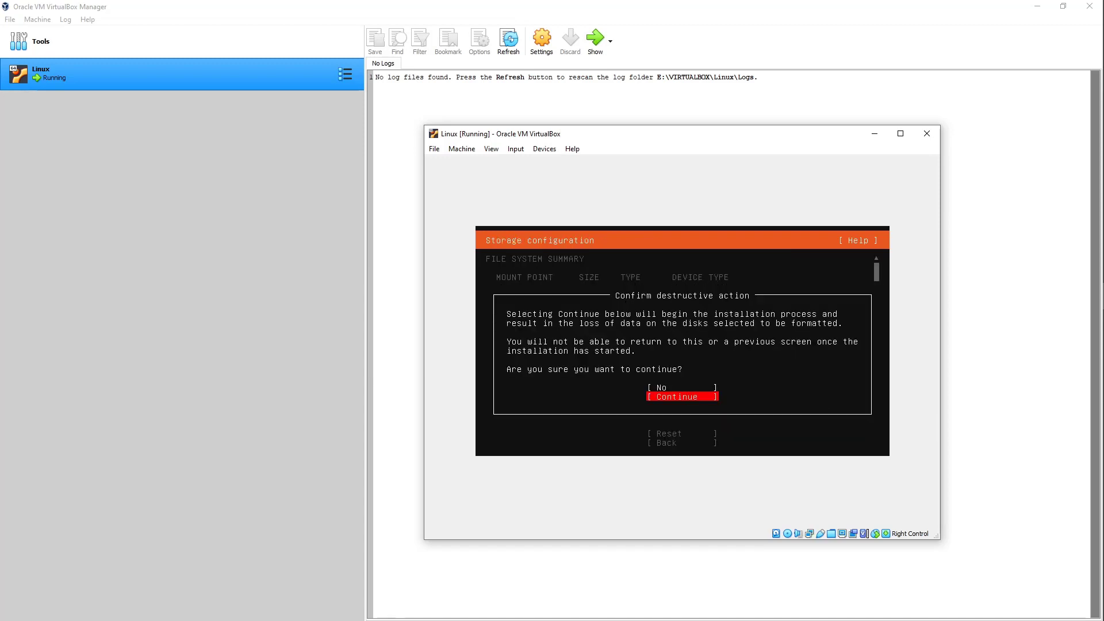
key(Return)
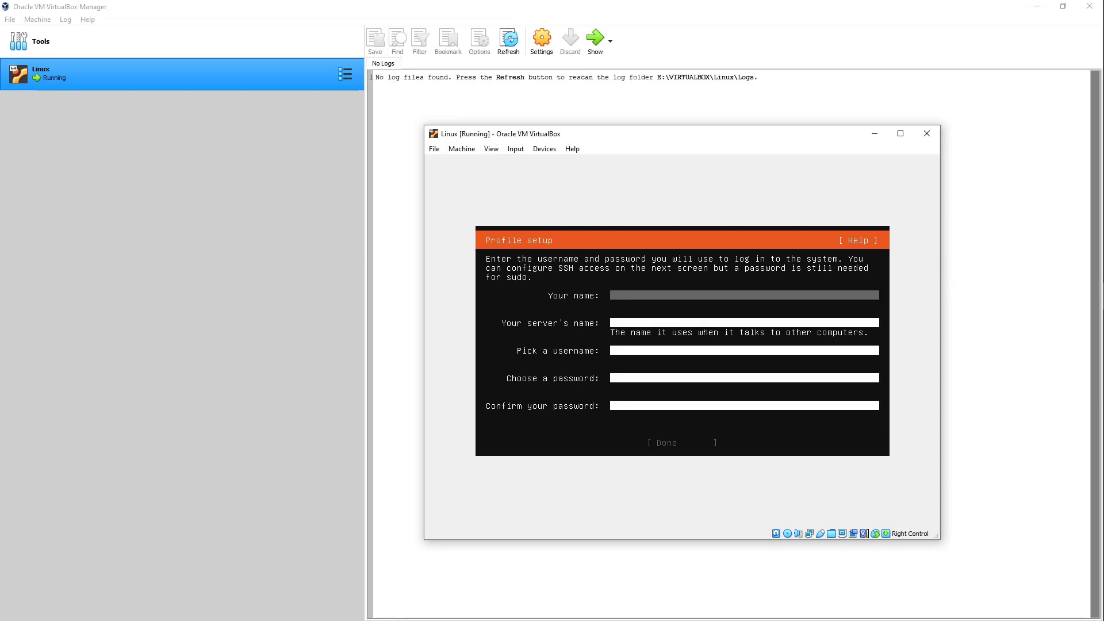
Enter Ansible Automation as the profile's name and ubuntu as the server's name.
text(Ansible Automation)
key(Tab)
text(ansibl)
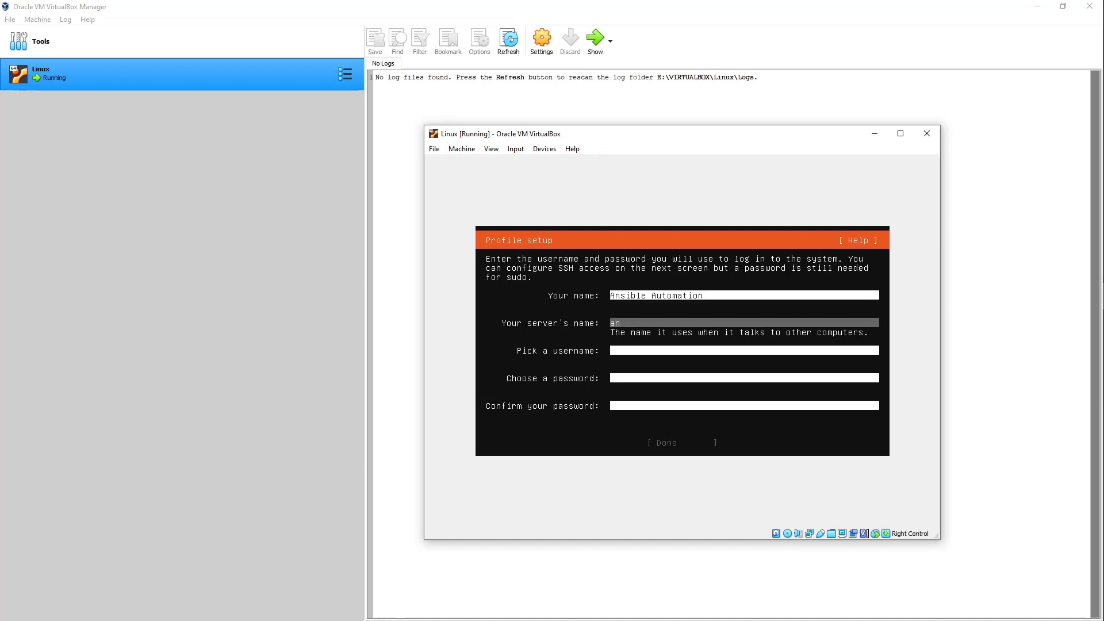
key(BackSpace)
key(BackSpace)
key(BackSpace)
key(BackSpace)
key(BackSpace)
key(BackSpace)
text(ubu)
key(Tab)
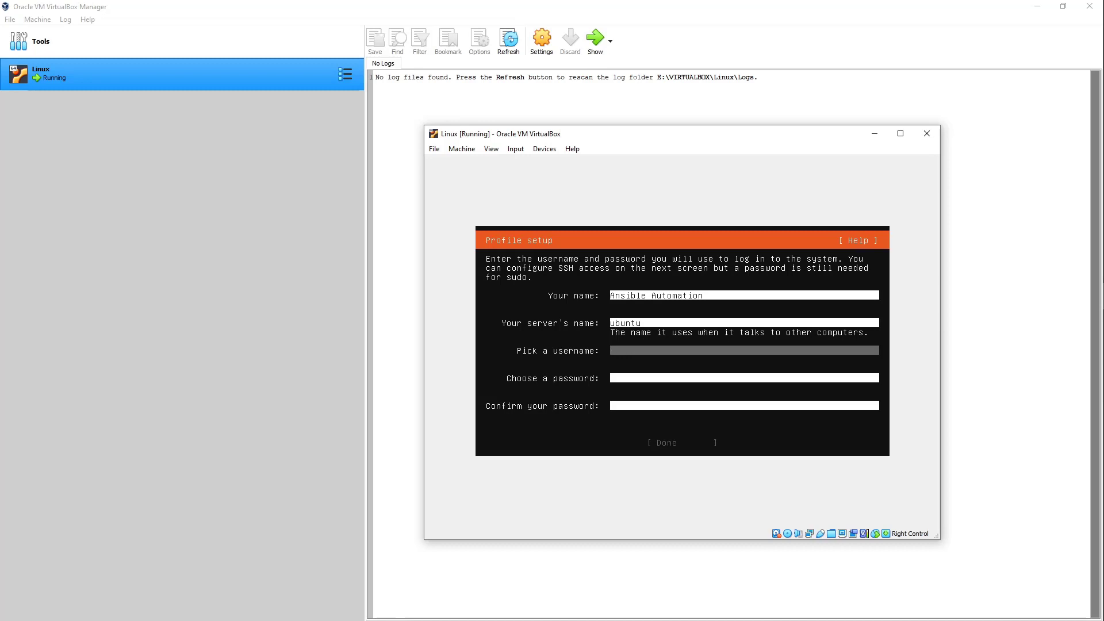
Set the username to ansible, enter and confirm the account password, and submit the profile.
text(ansible)
key(Tab)
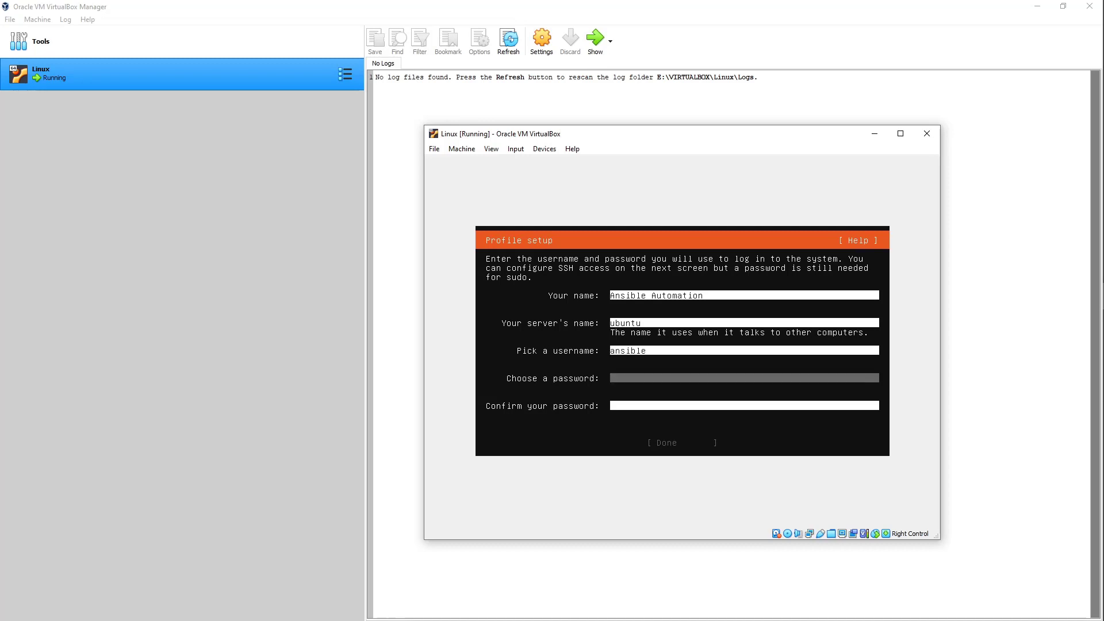
text(************)
key(Tab)
text(********)
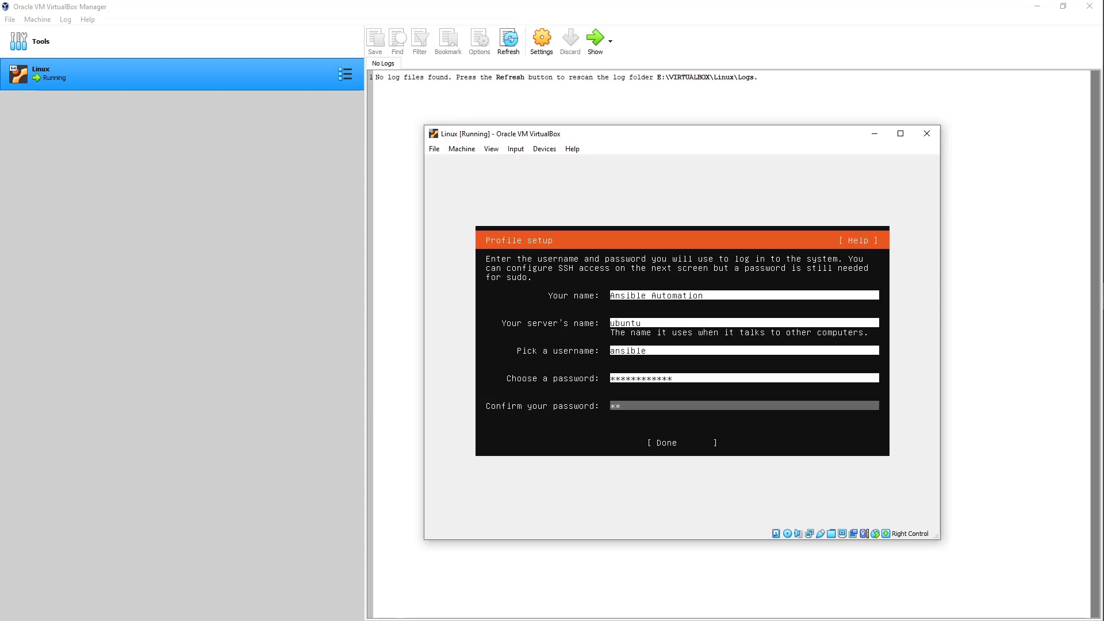
text(****)
key(Tab)
key(Return)
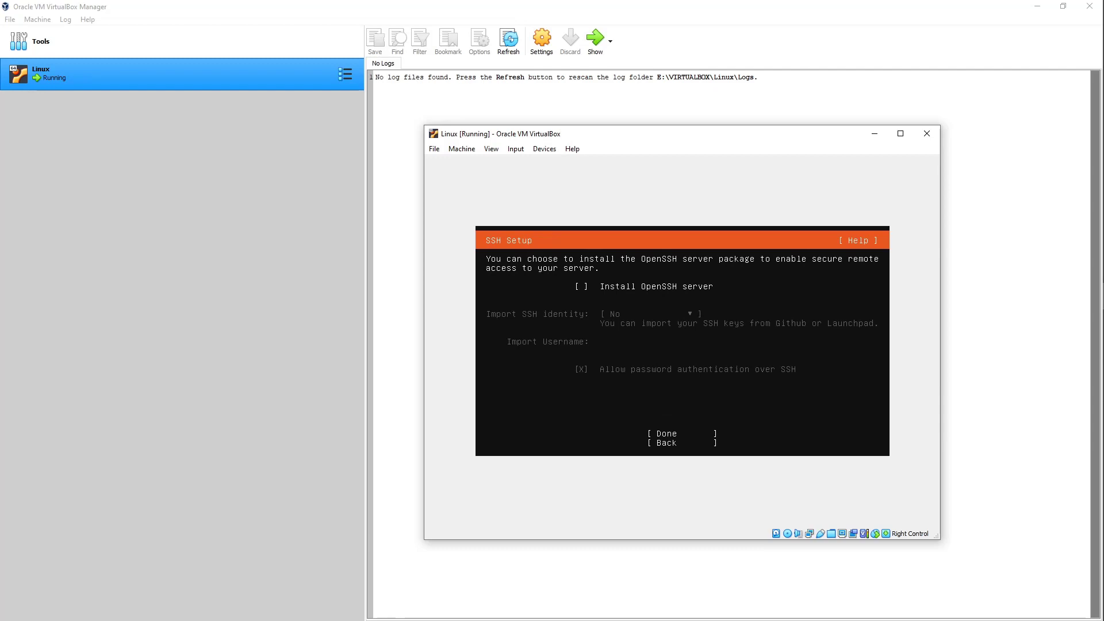
Enable installation of the OpenSSH server without importing an SSH identity, and continue without selecting any featured server snaps.
key(space)
key(Tab)
key(Tab)
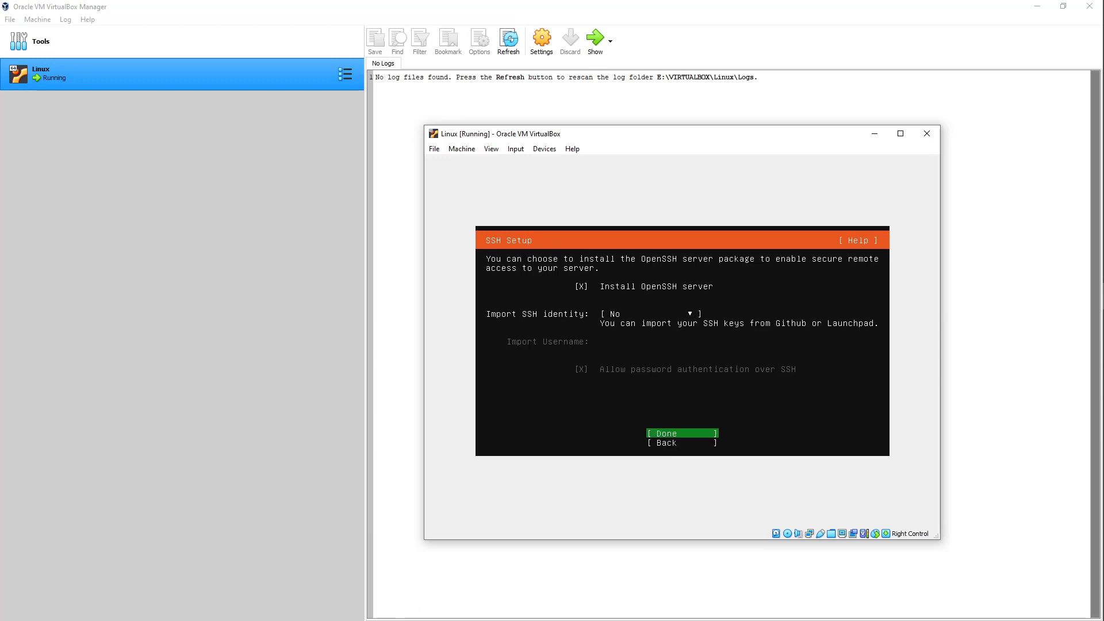
key(Return)
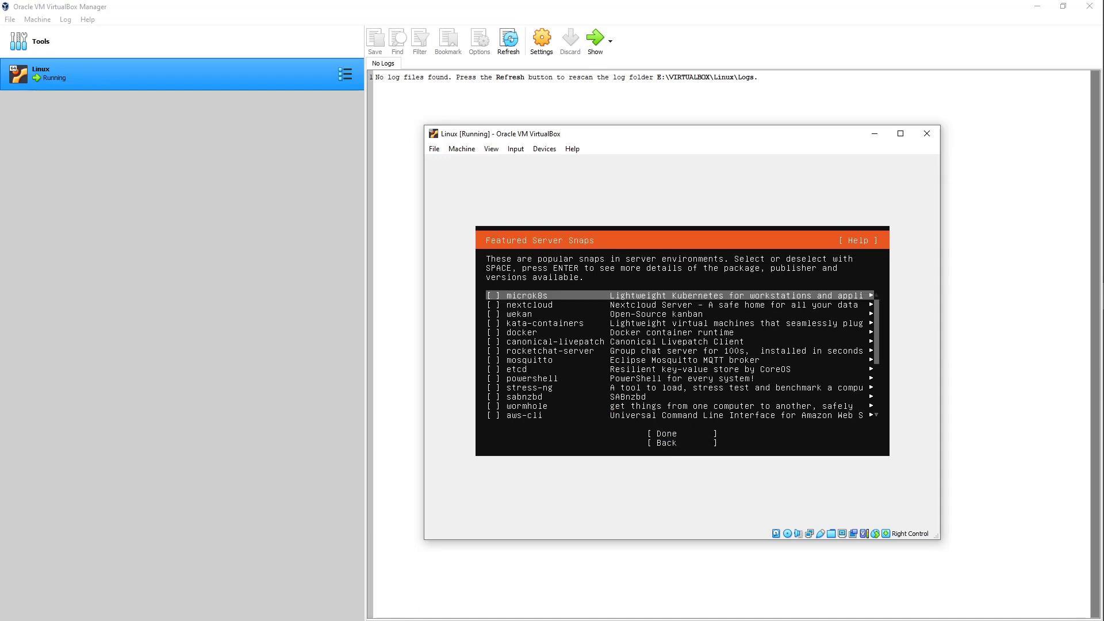
key(Tab)
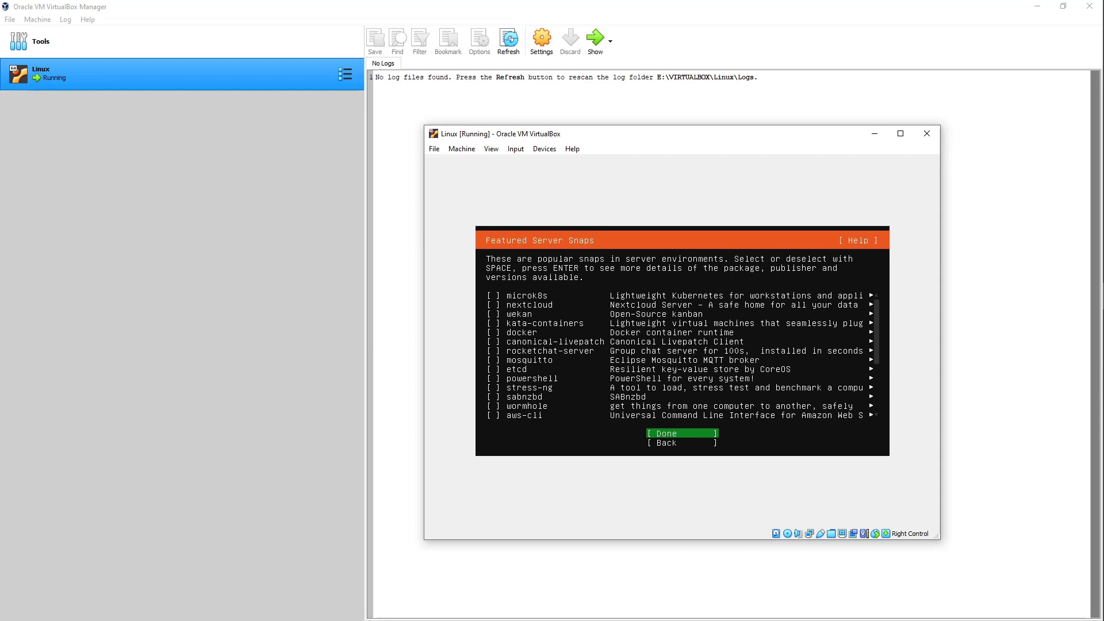
key(Return)
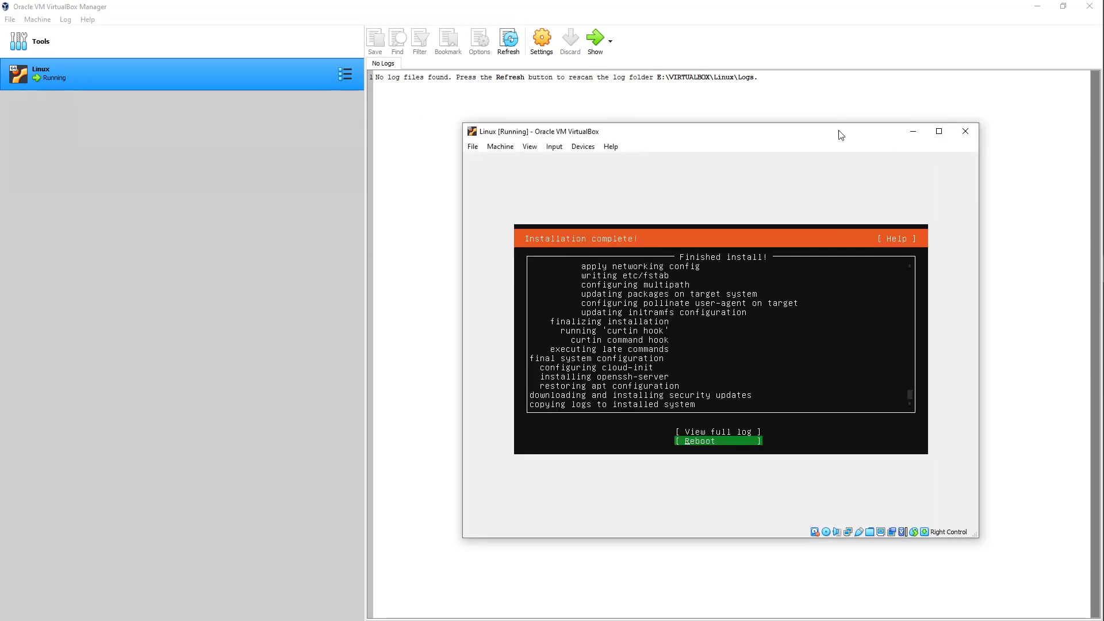
Reboot the virtual machine from the finished installer and dismiss the mouse pointer integration notice.
key(Return)
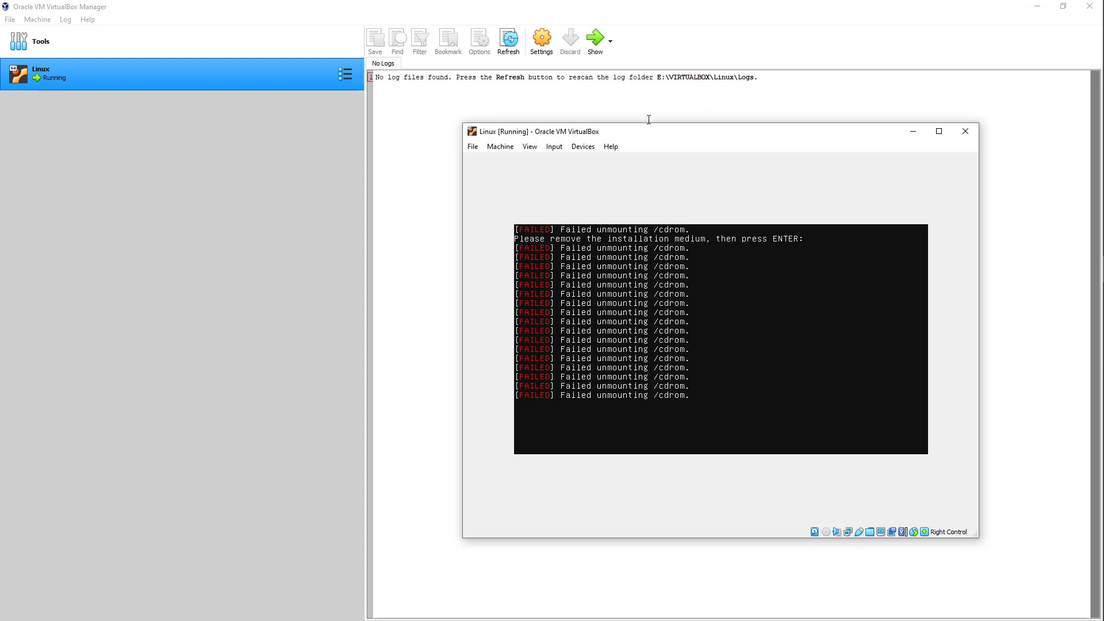
click(552, 148)
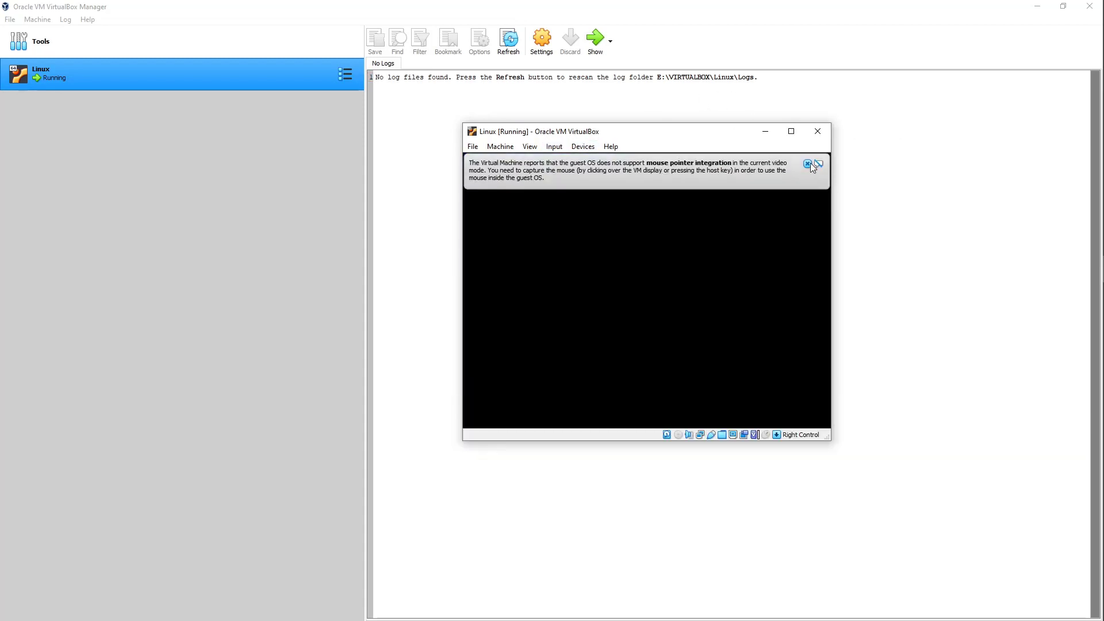
click(808, 163)
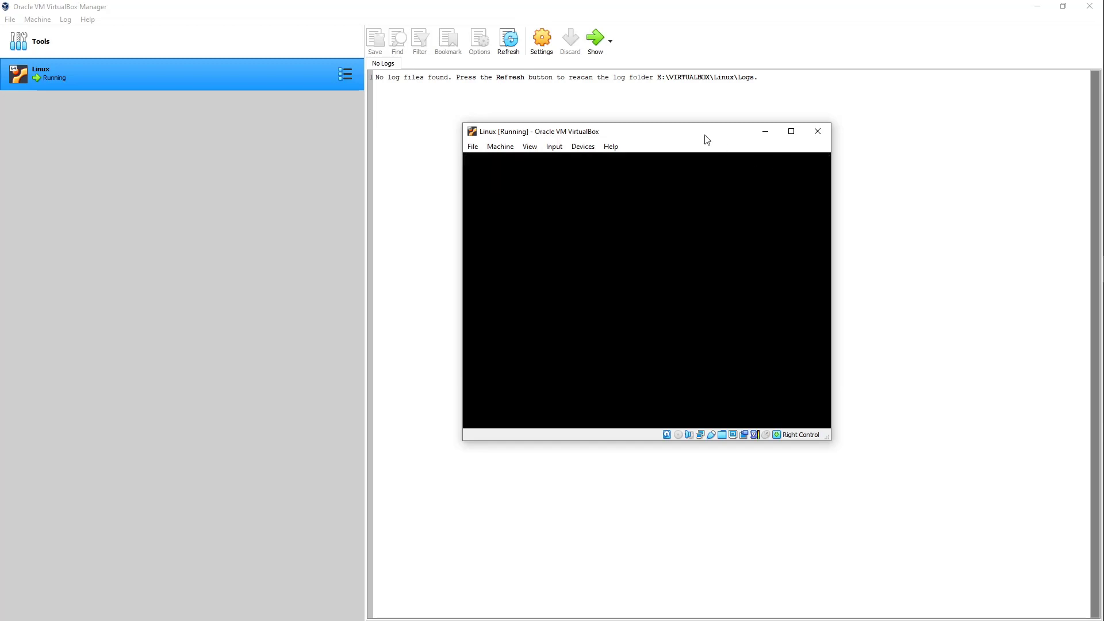